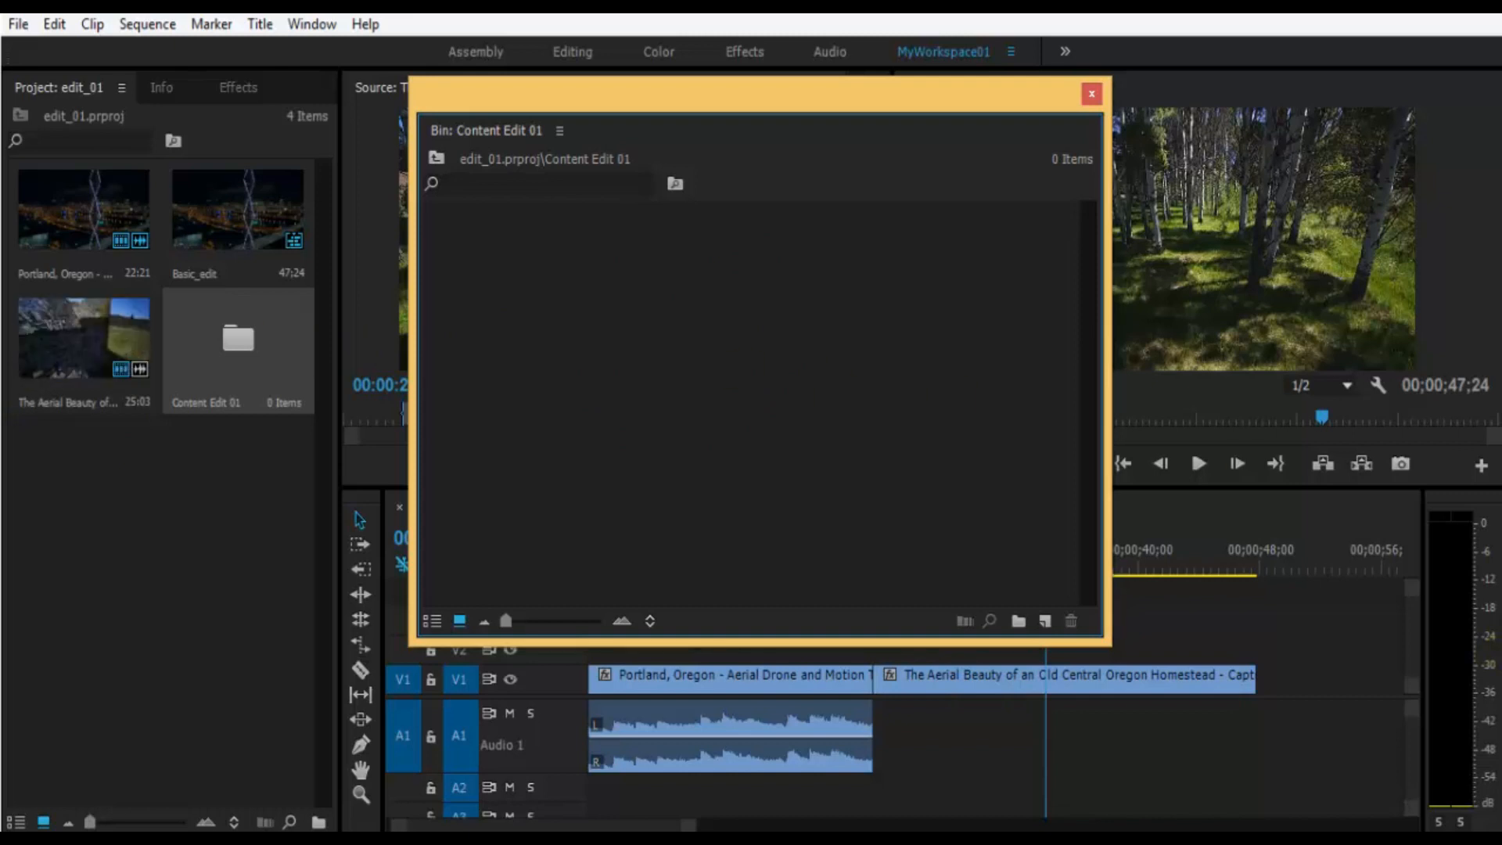
# - Move the Portland, Oregon and The Aerial Beauty clips from the project into the Content Edit 01 bin
pyautogui.click(818, 357)
pyautogui.click(53, 338)
pyautogui.keyDown('ctrl'); pyautogui.click(78, 208); pyautogui.keyUp('ctrl')
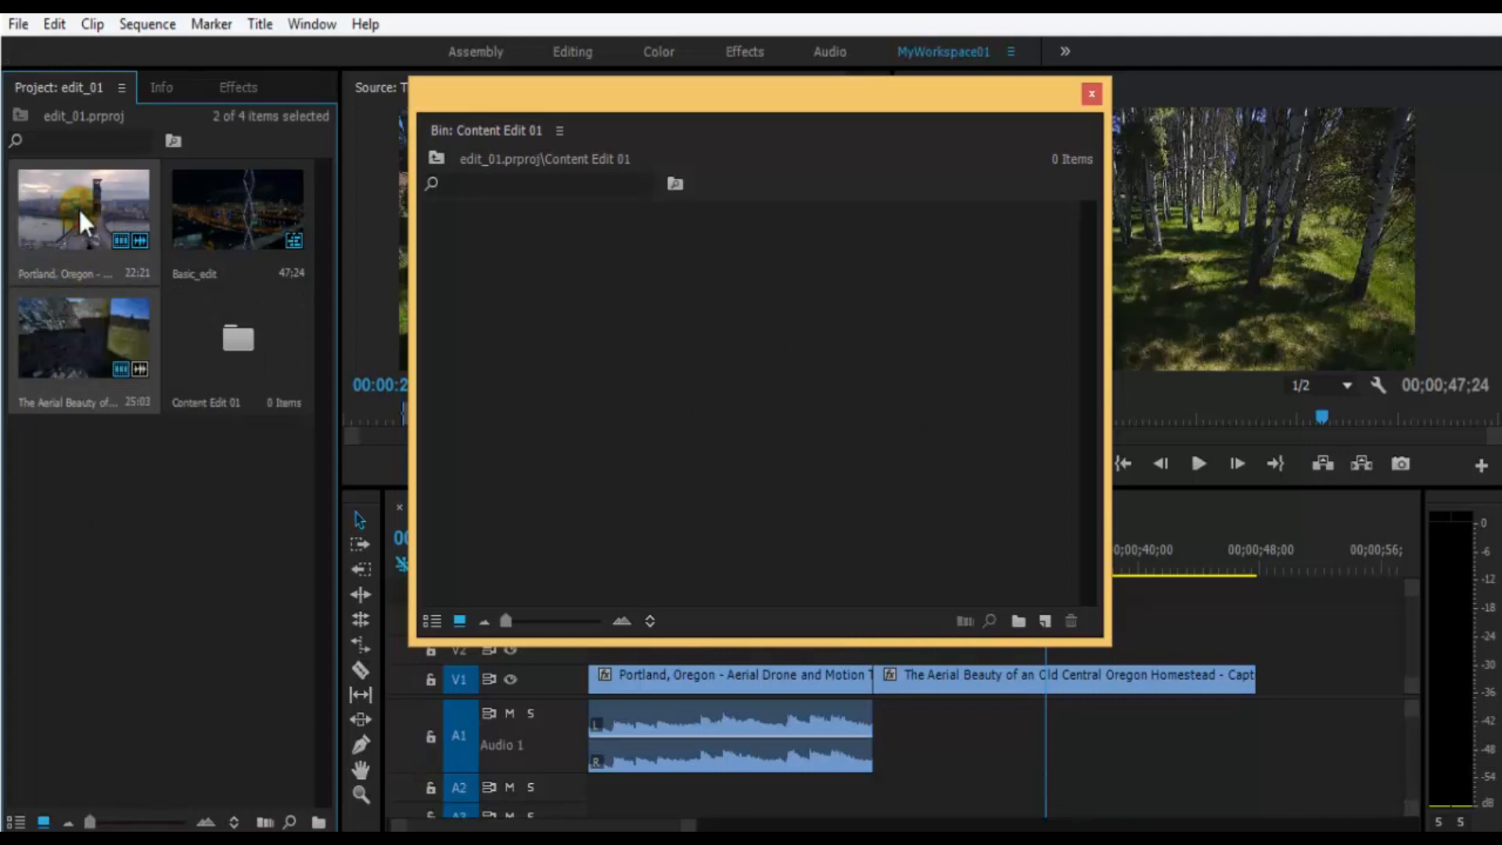
pyautogui.click(75, 481)
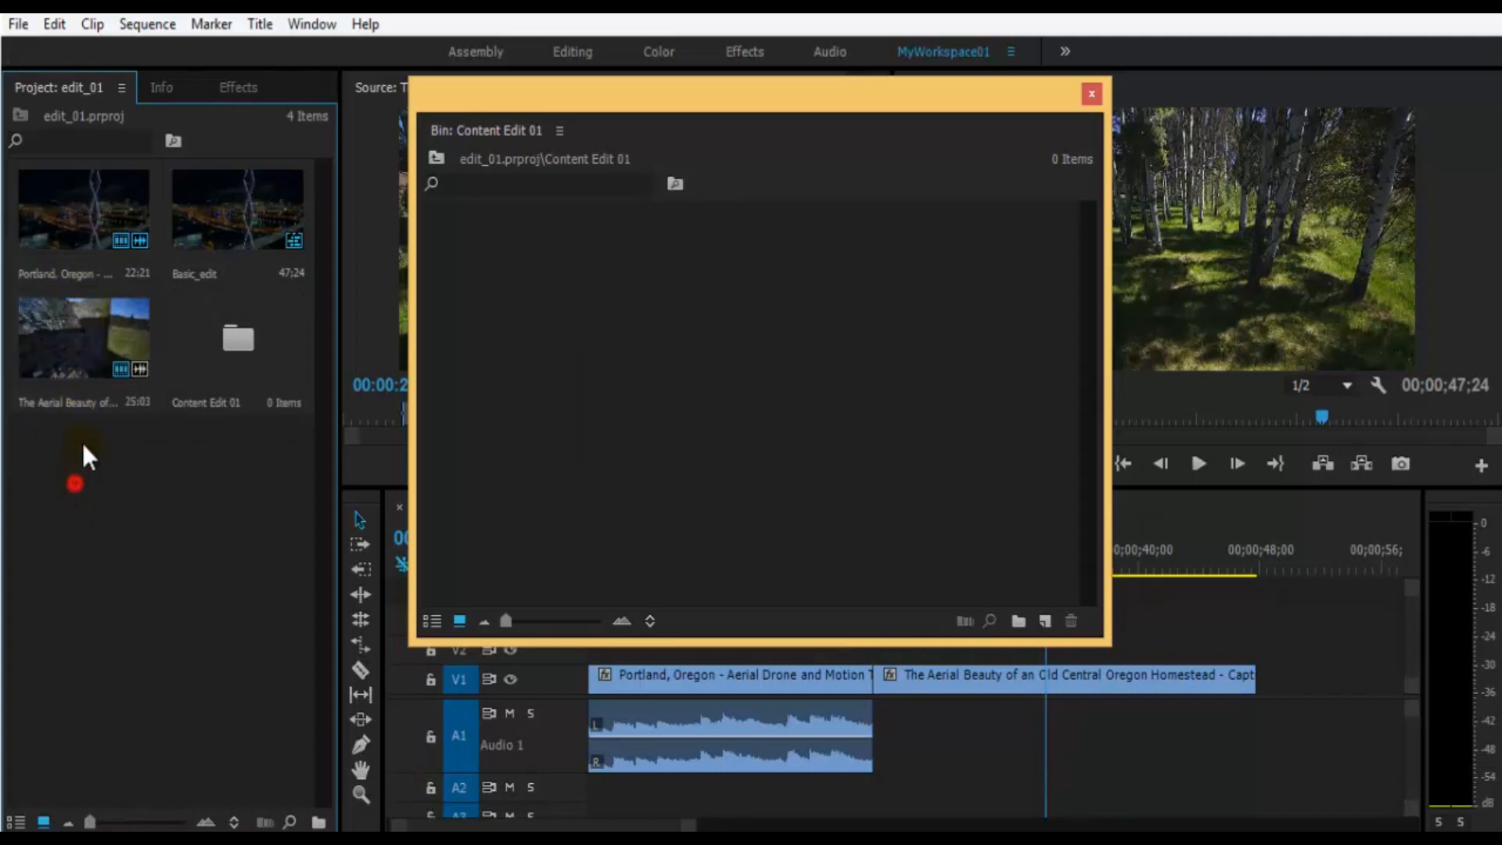
pyautogui.click(85, 343)
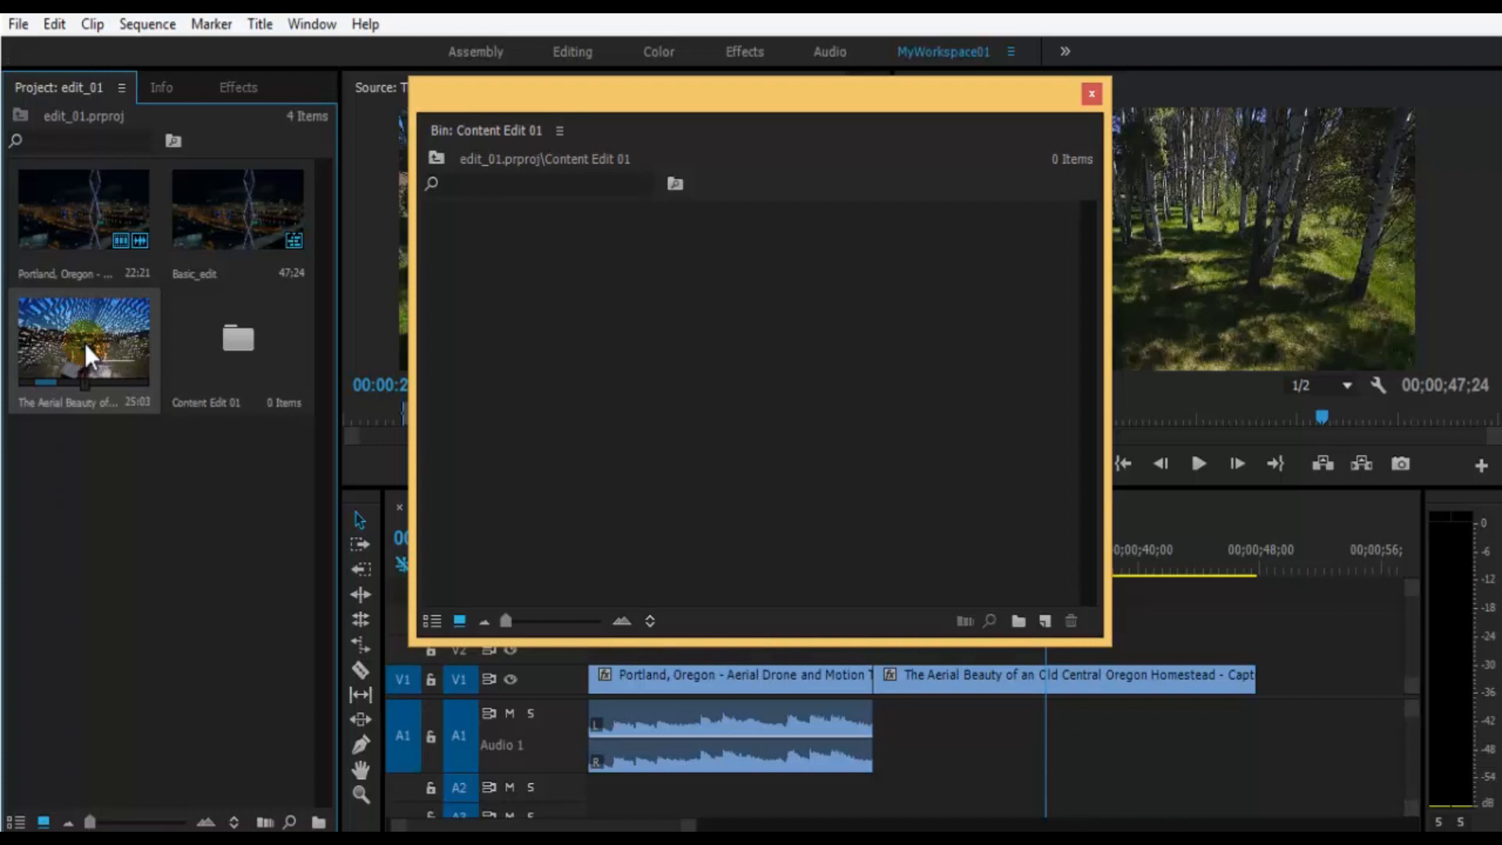
pyautogui.keyDown('ctrl'); pyautogui.click(72, 199); pyautogui.keyUp('ctrl')
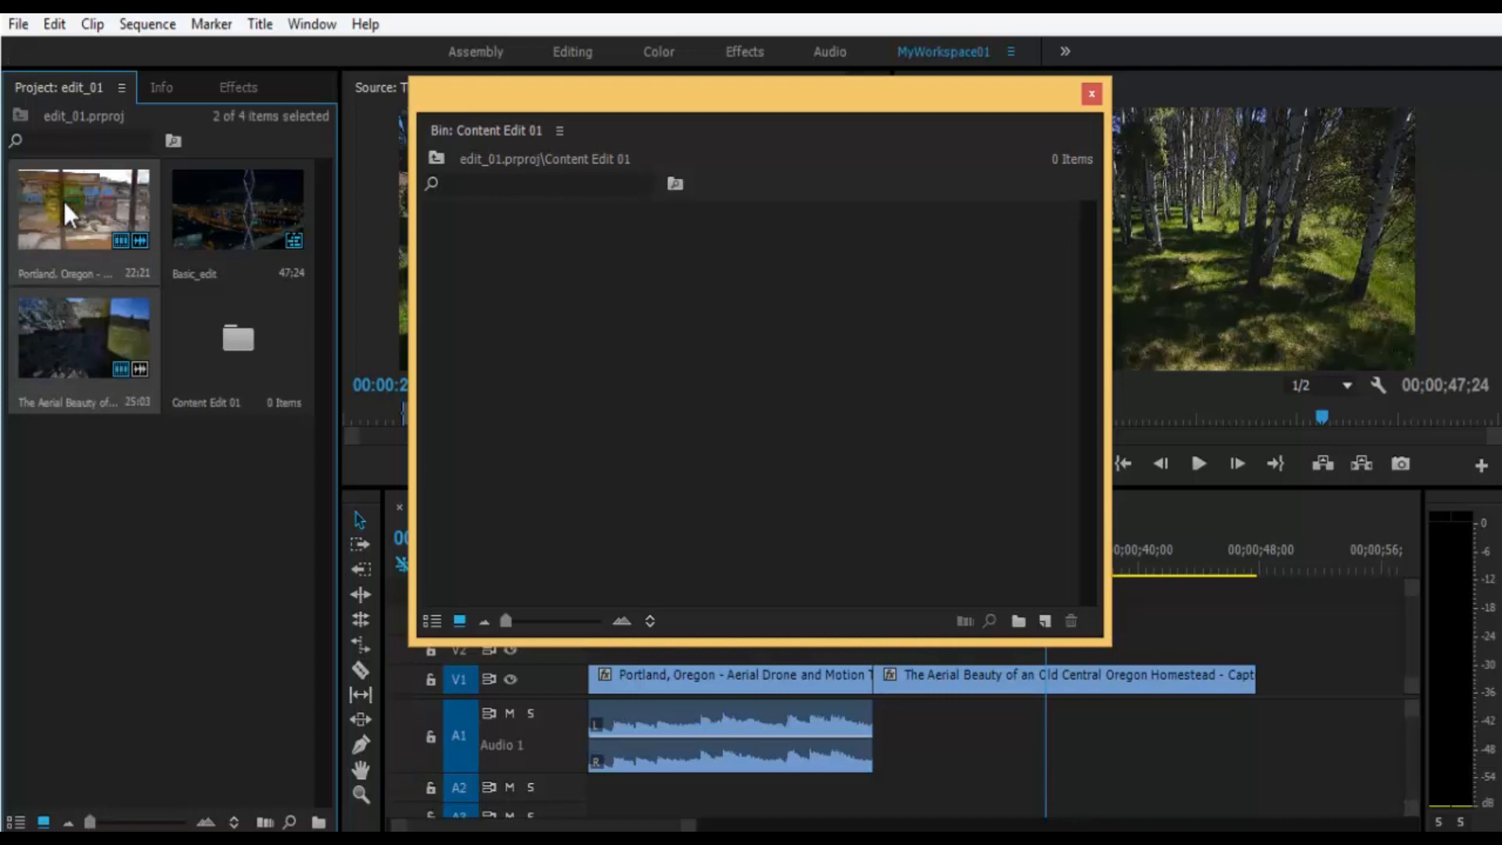
pyautogui.moveTo(60, 205); pyautogui.dragTo(799, 374)
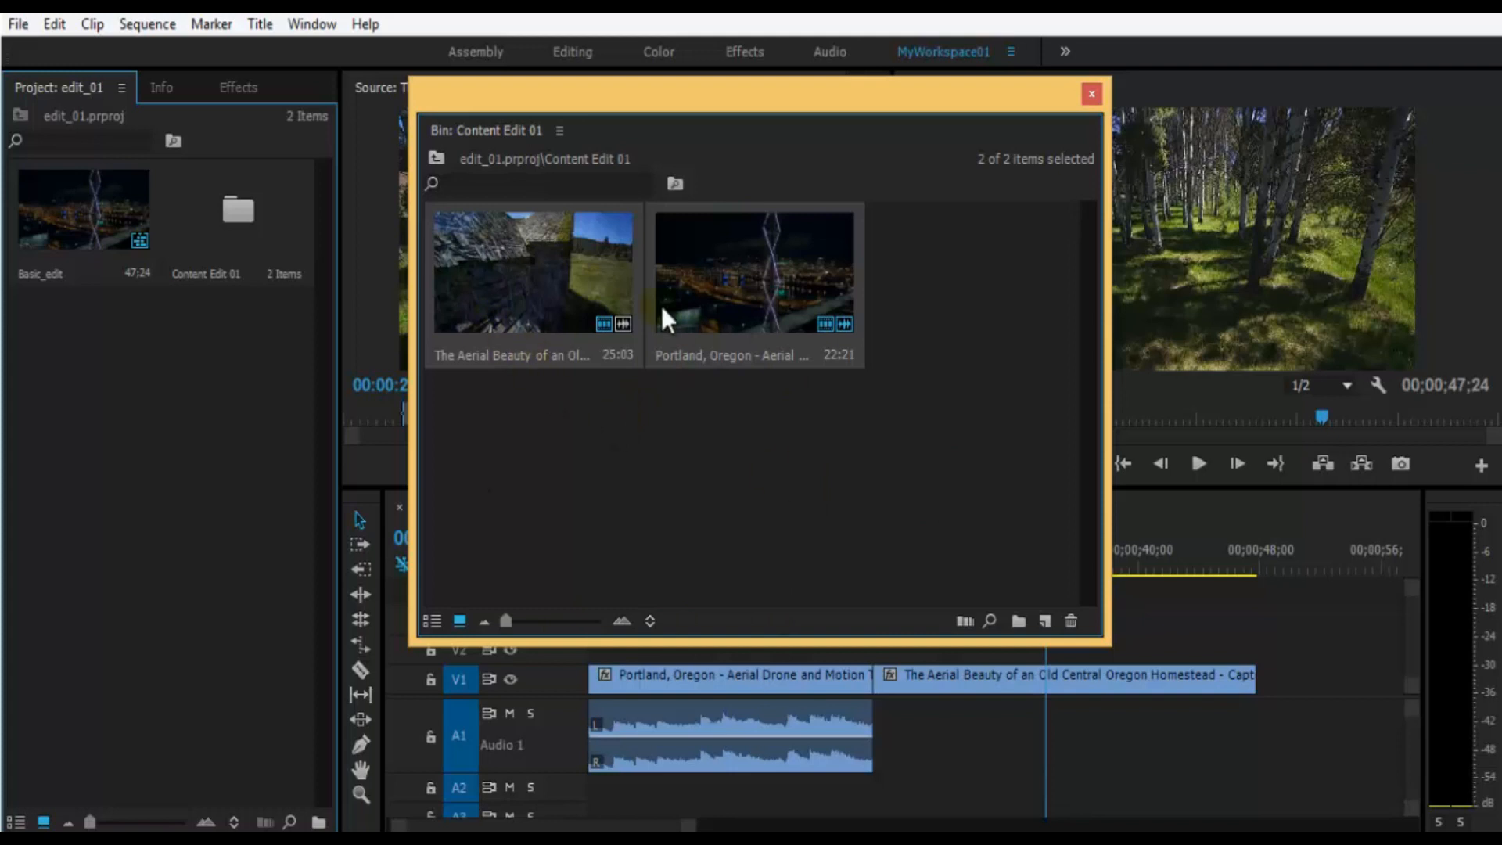
pyautogui.click(737, 444)
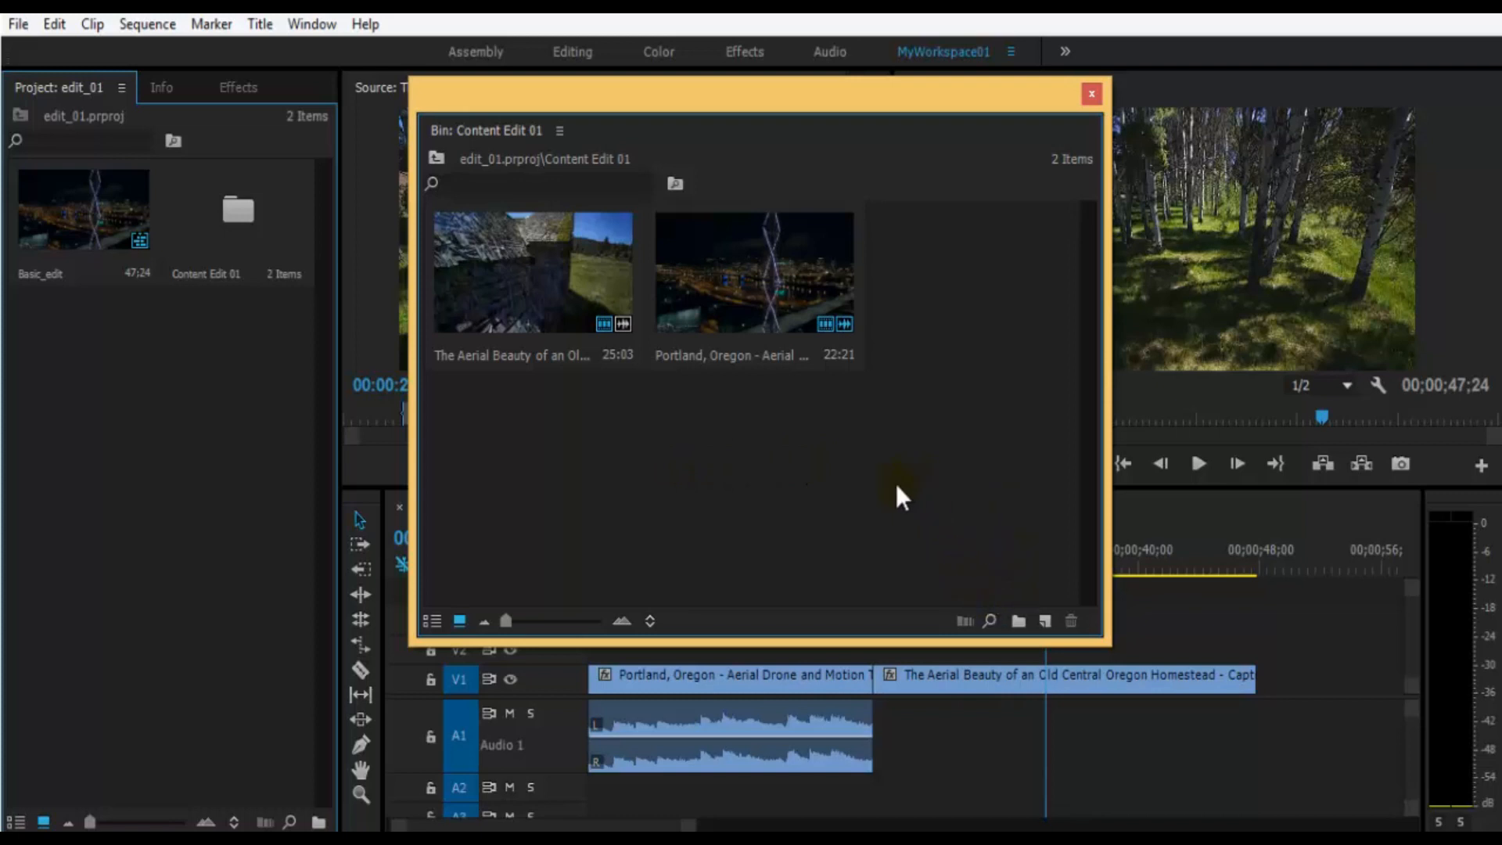
# - Create a bin named Video inside Content Edit 01 and move both clips into it
pyautogui.click(1018, 622)
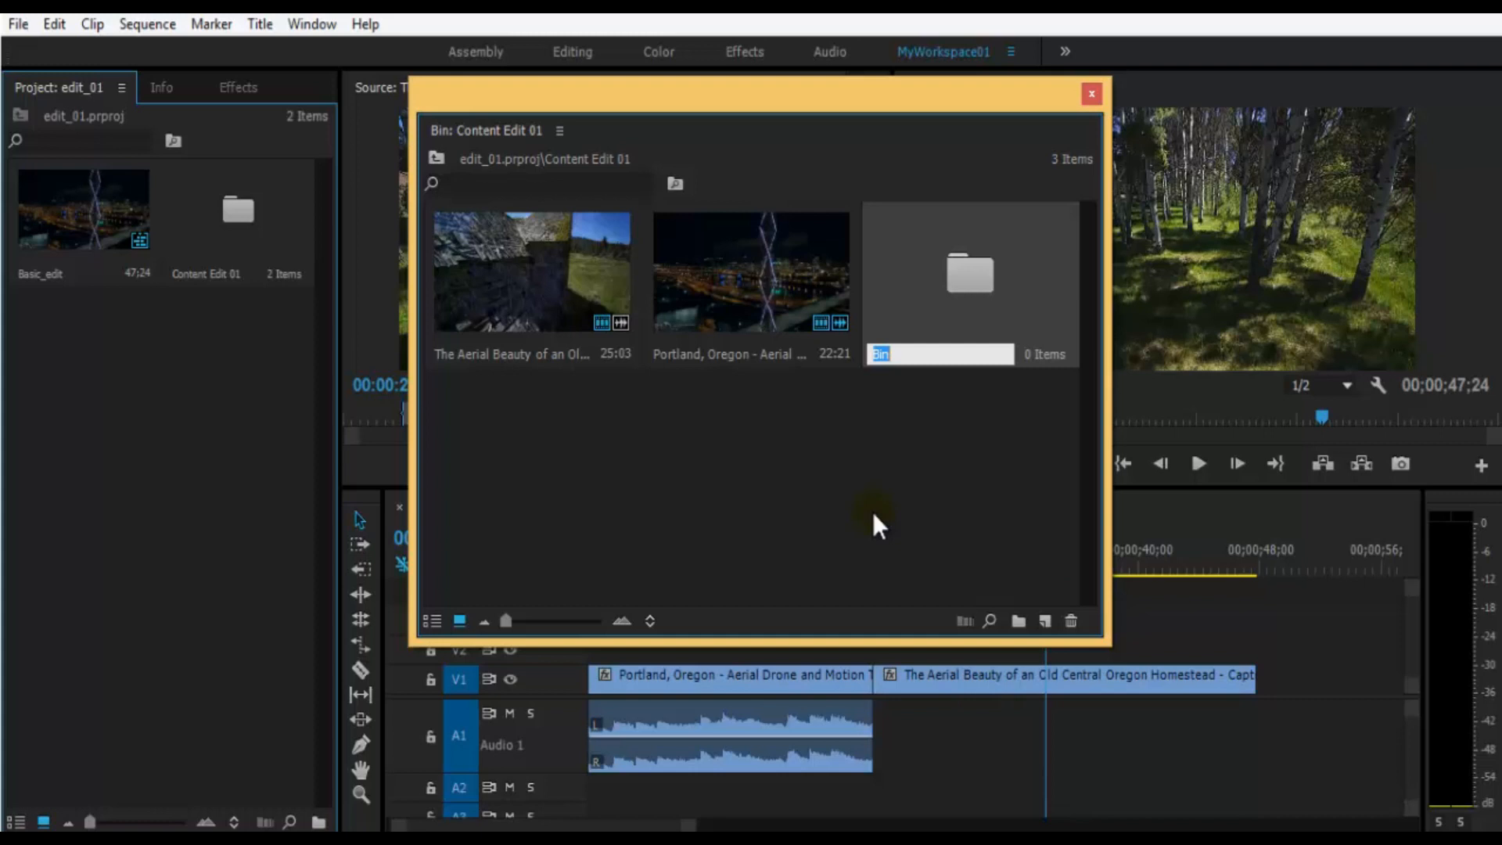
pyautogui.write('Video')
pyautogui.click(880, 463)
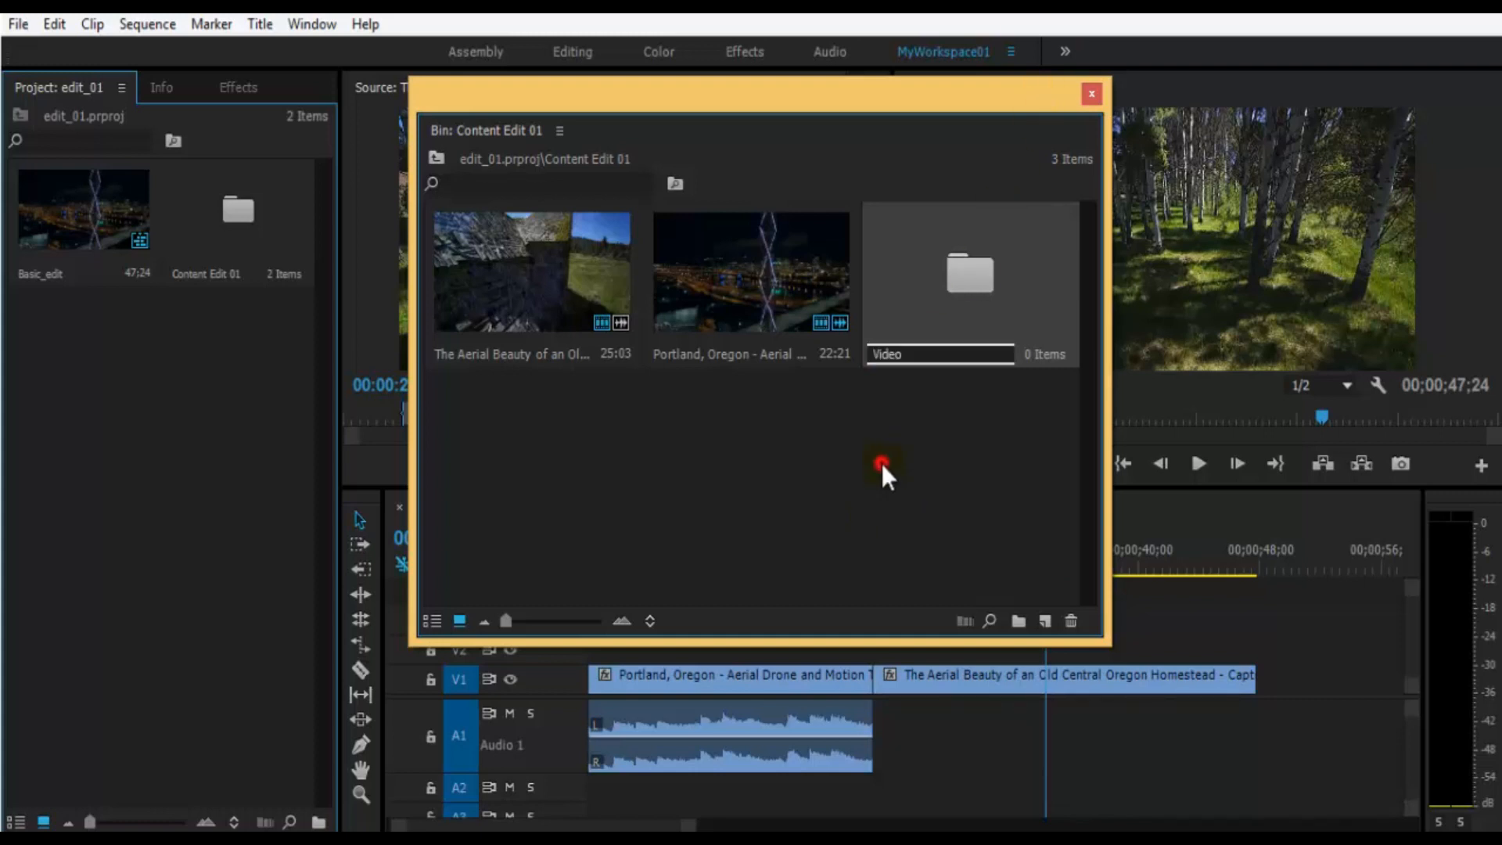
pyautogui.moveTo(778, 438); pyautogui.dragTo(599, 345)
pyautogui.moveTo(735, 280); pyautogui.dragTo(979, 288)
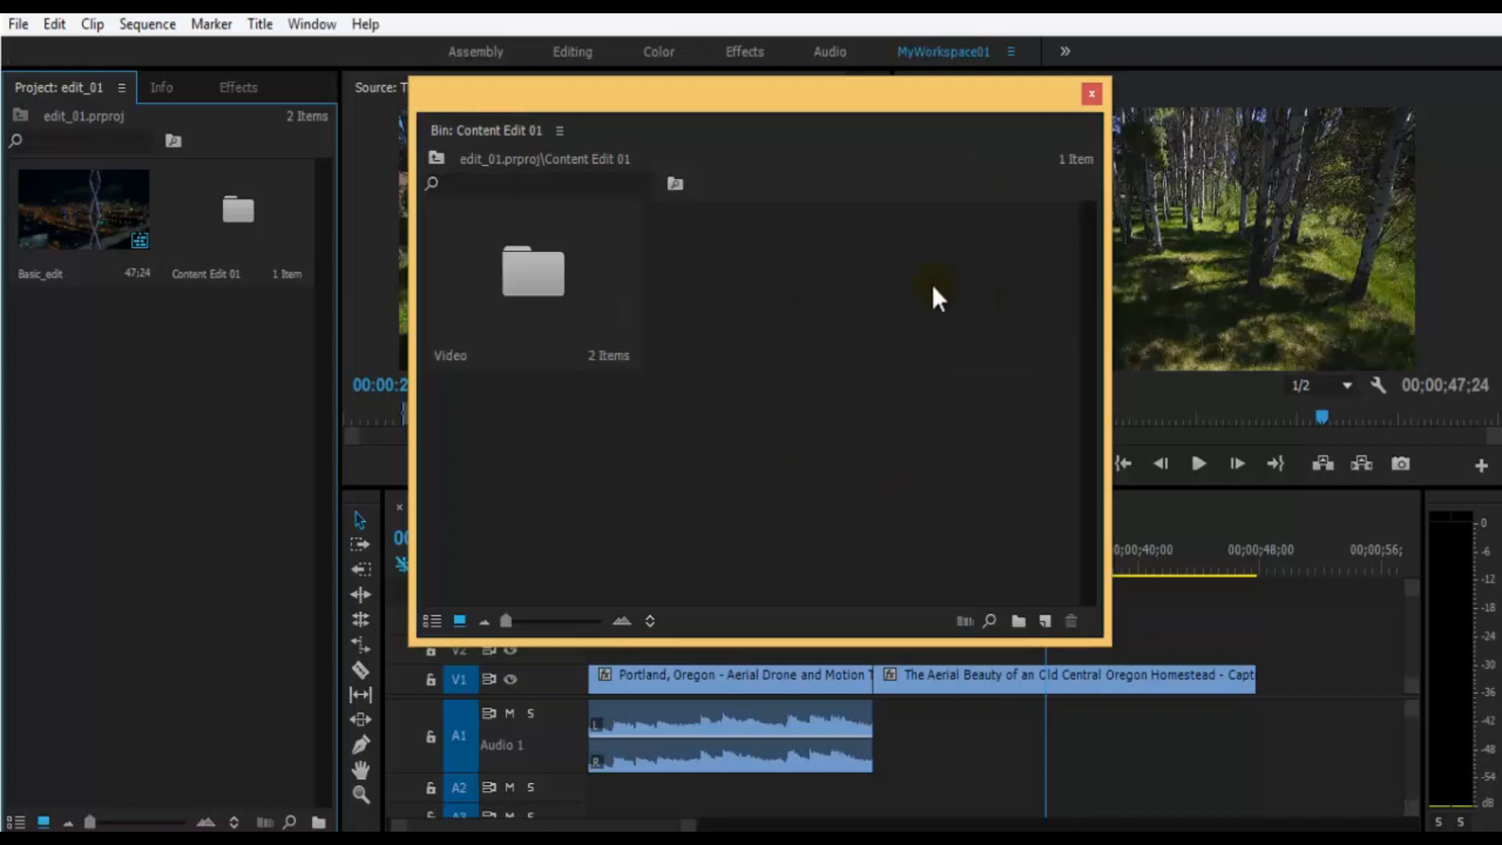
# - Open the Video bin to check the clips inside, and close its window
pyautogui.doubleClick(528, 275)
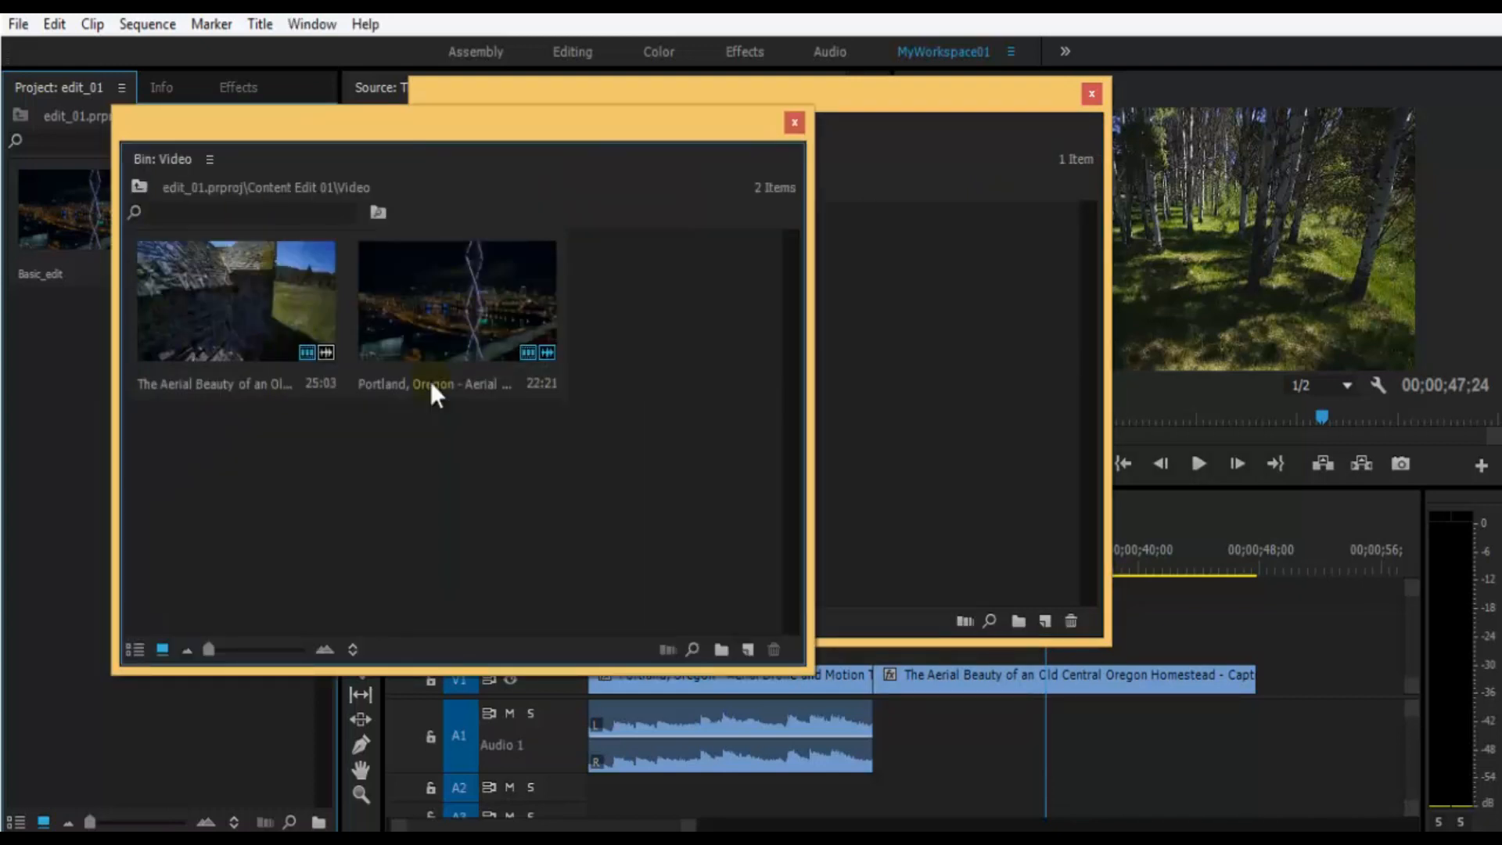
pyautogui.click(793, 123)
pyautogui.click(797, 281)
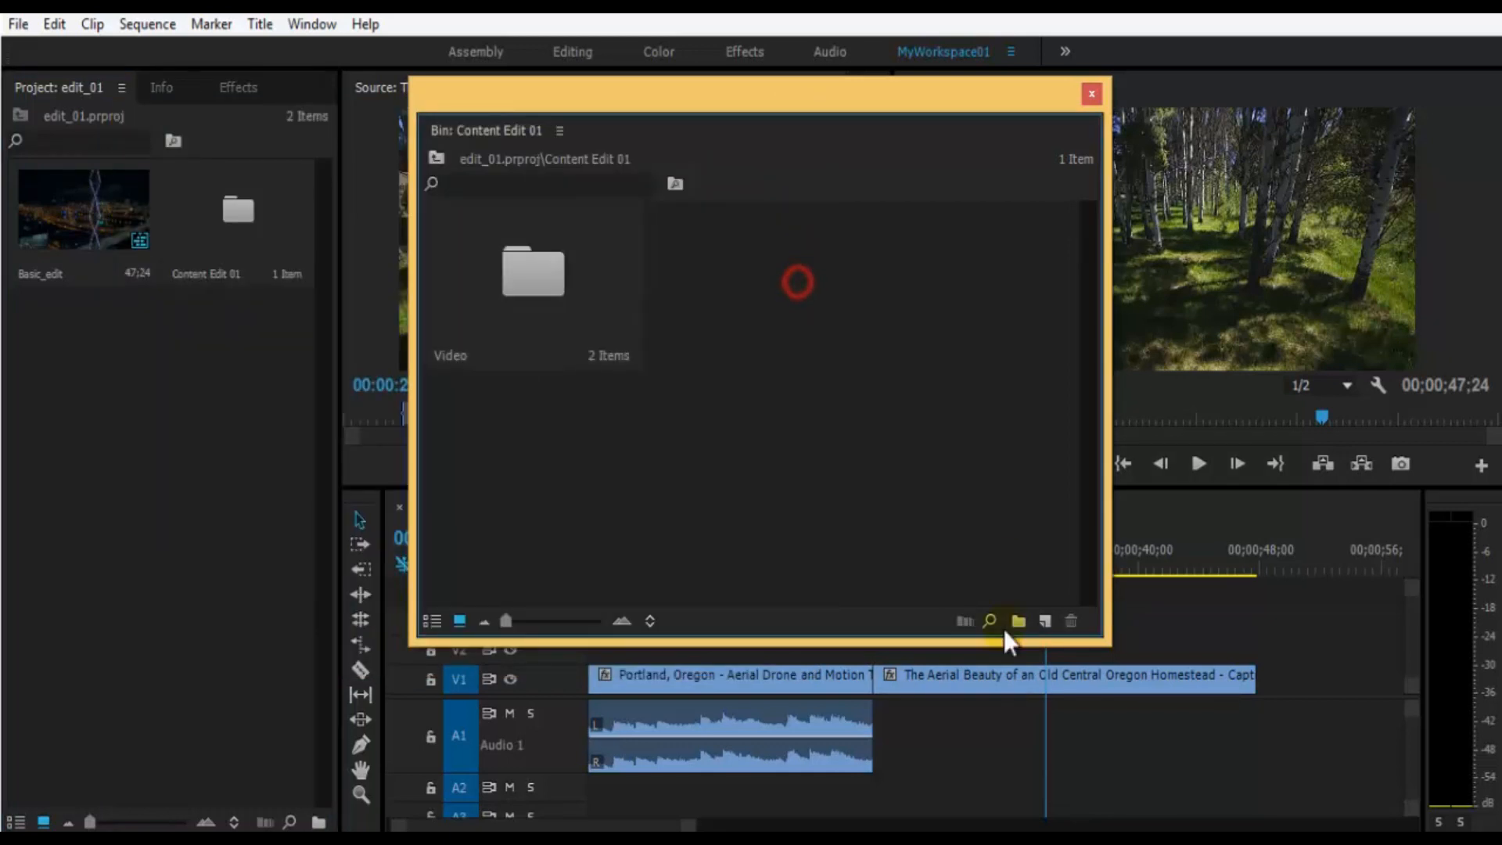
# - Create a bin named Audio inside Content Edit 01, open it to view its contents, and close its window
pyautogui.click(1018, 626)
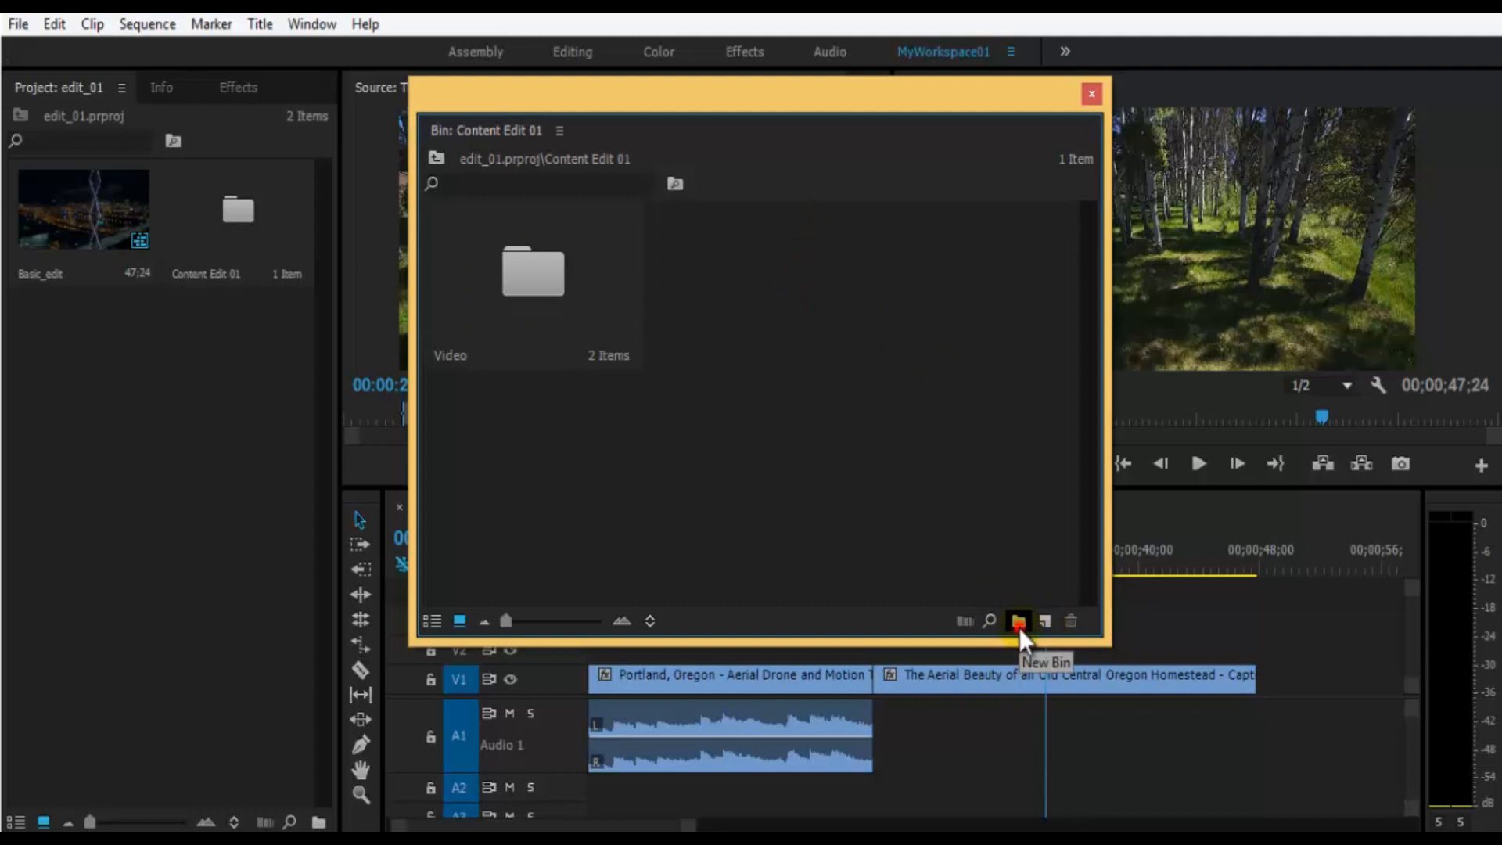
pyautogui.write('Audio')
pyautogui.click(763, 269)
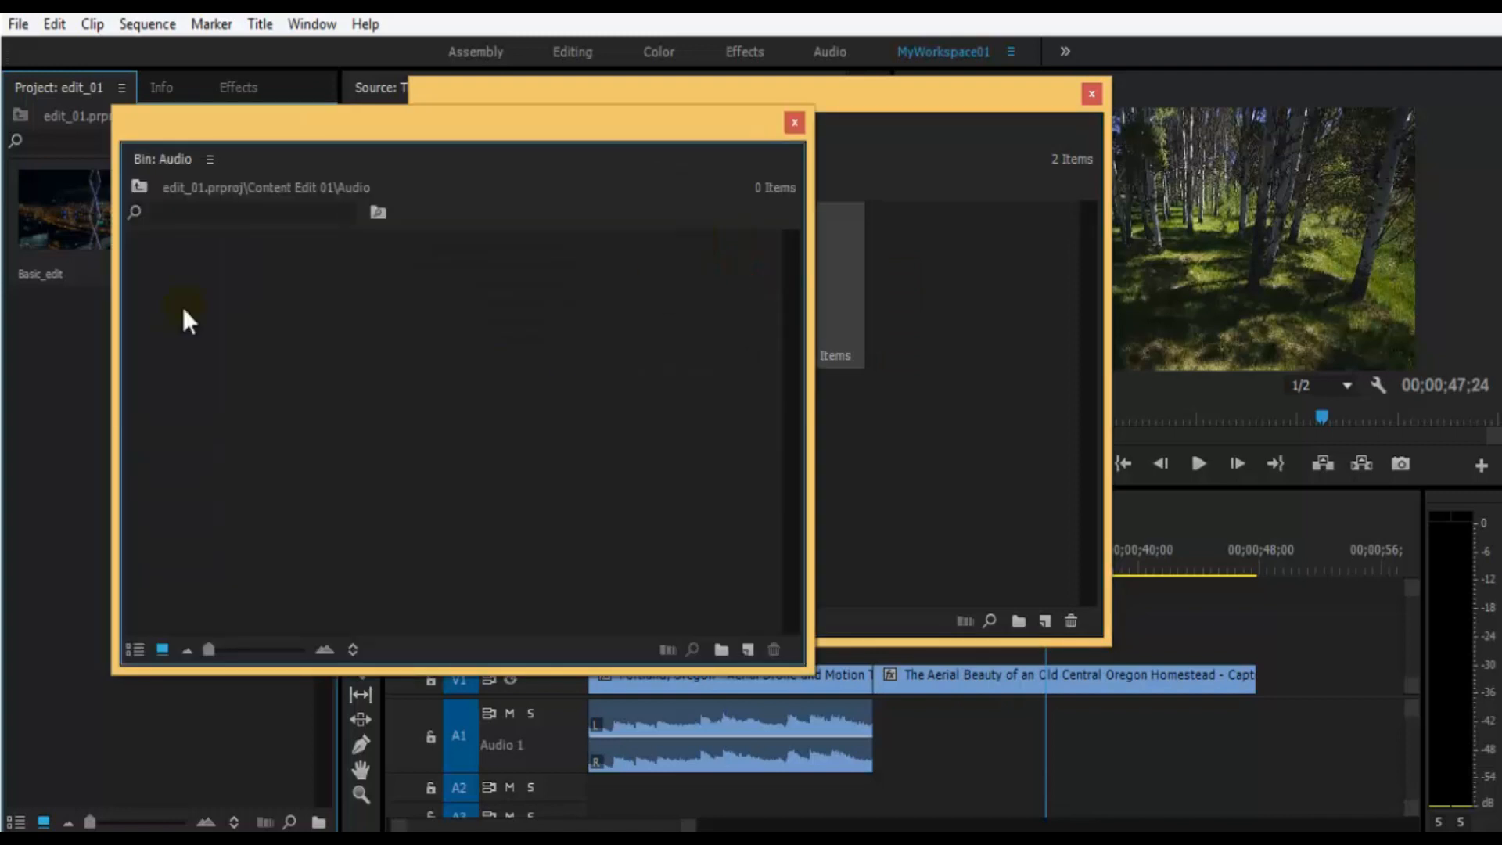
pyautogui.click(794, 124)
pyautogui.click(885, 454)
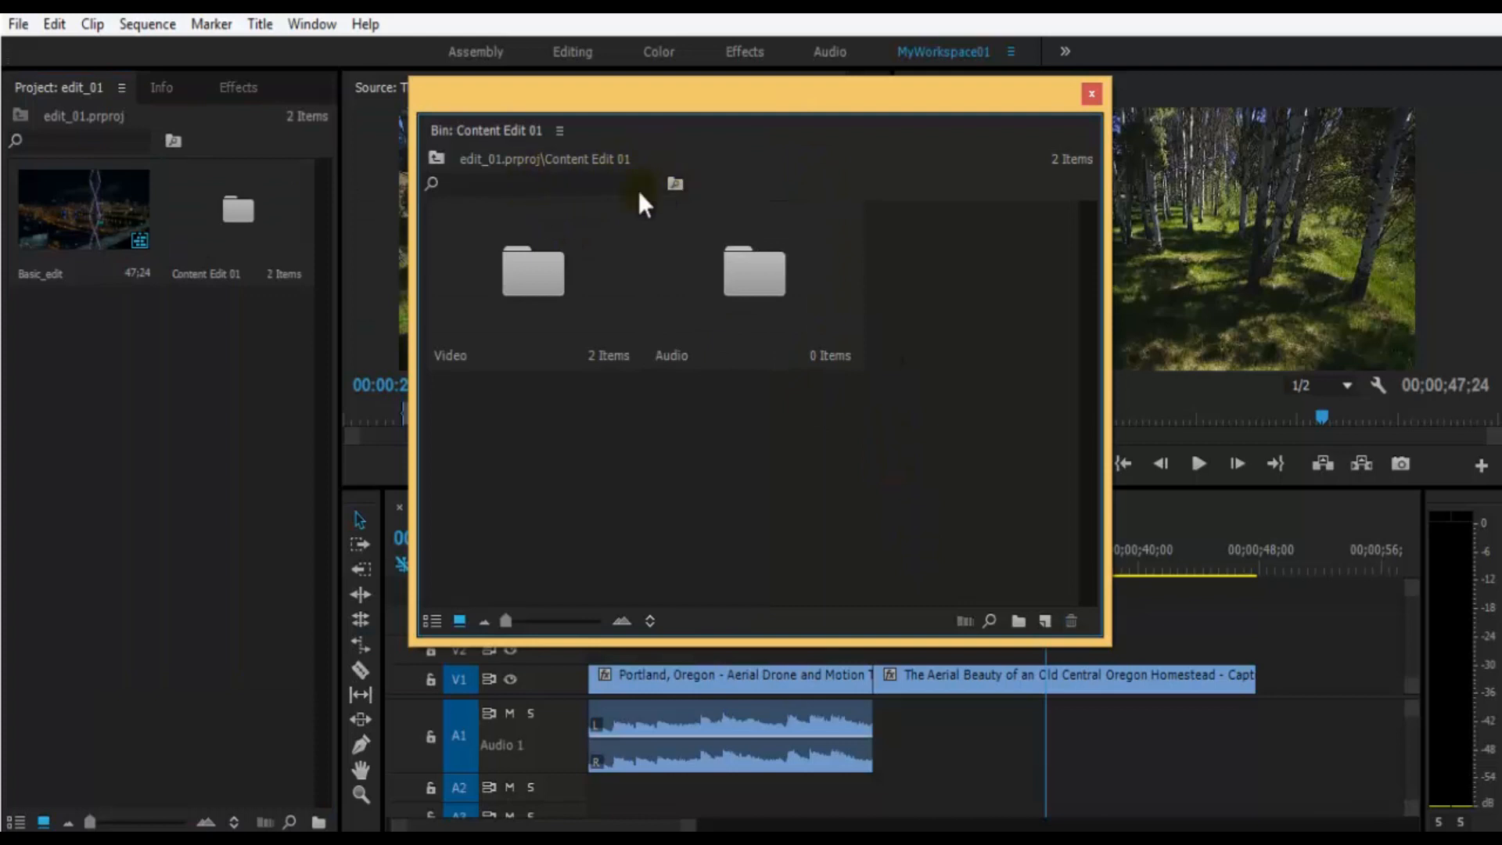
# - Close the Content Edit 01 bin window and save the project
pyautogui.click(1090, 94)
pyautogui.hotkey('ctrl', 's')
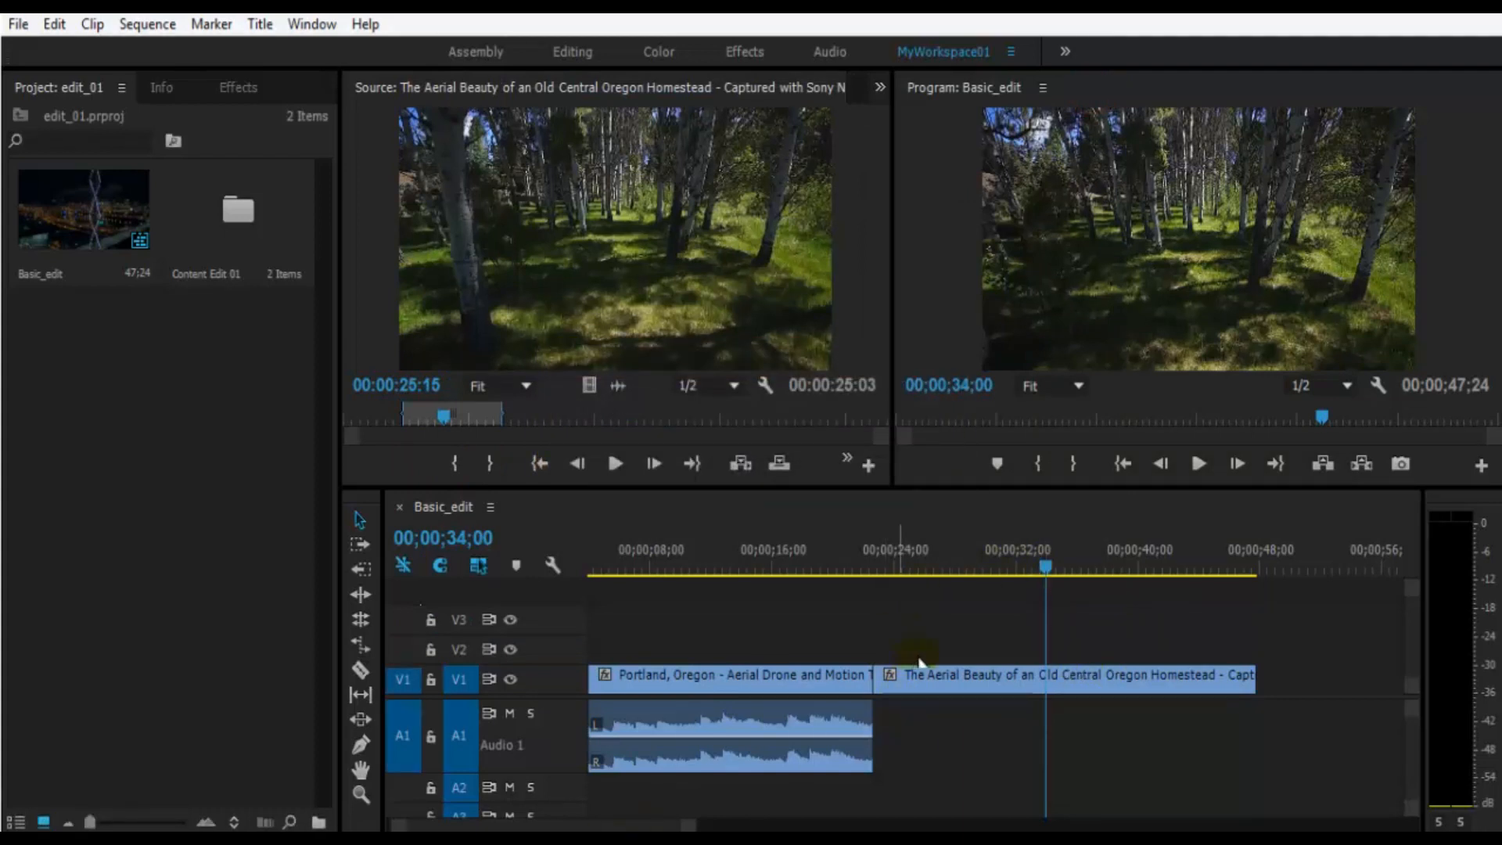
pyautogui.click(1132, 612)
pyautogui.click(1201, 323)
pyautogui.hotkey('ctrl', 's')
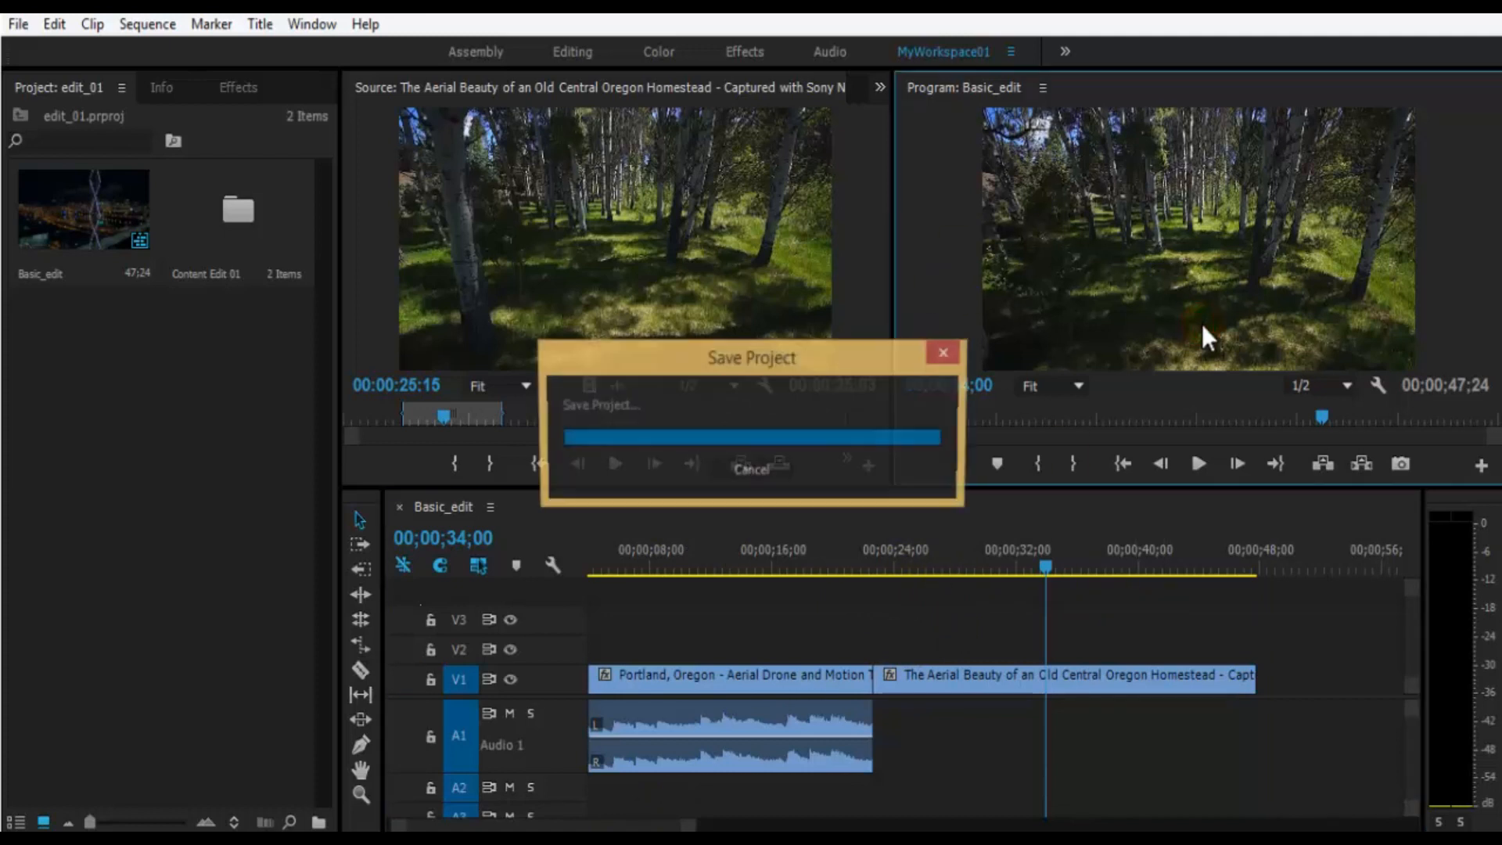
# - Move the playhead of the Basic_edit sequence to 00;00;35;10 in the timeline
pyautogui.moveTo(1304, 650); pyautogui.dragTo(1336, 763)
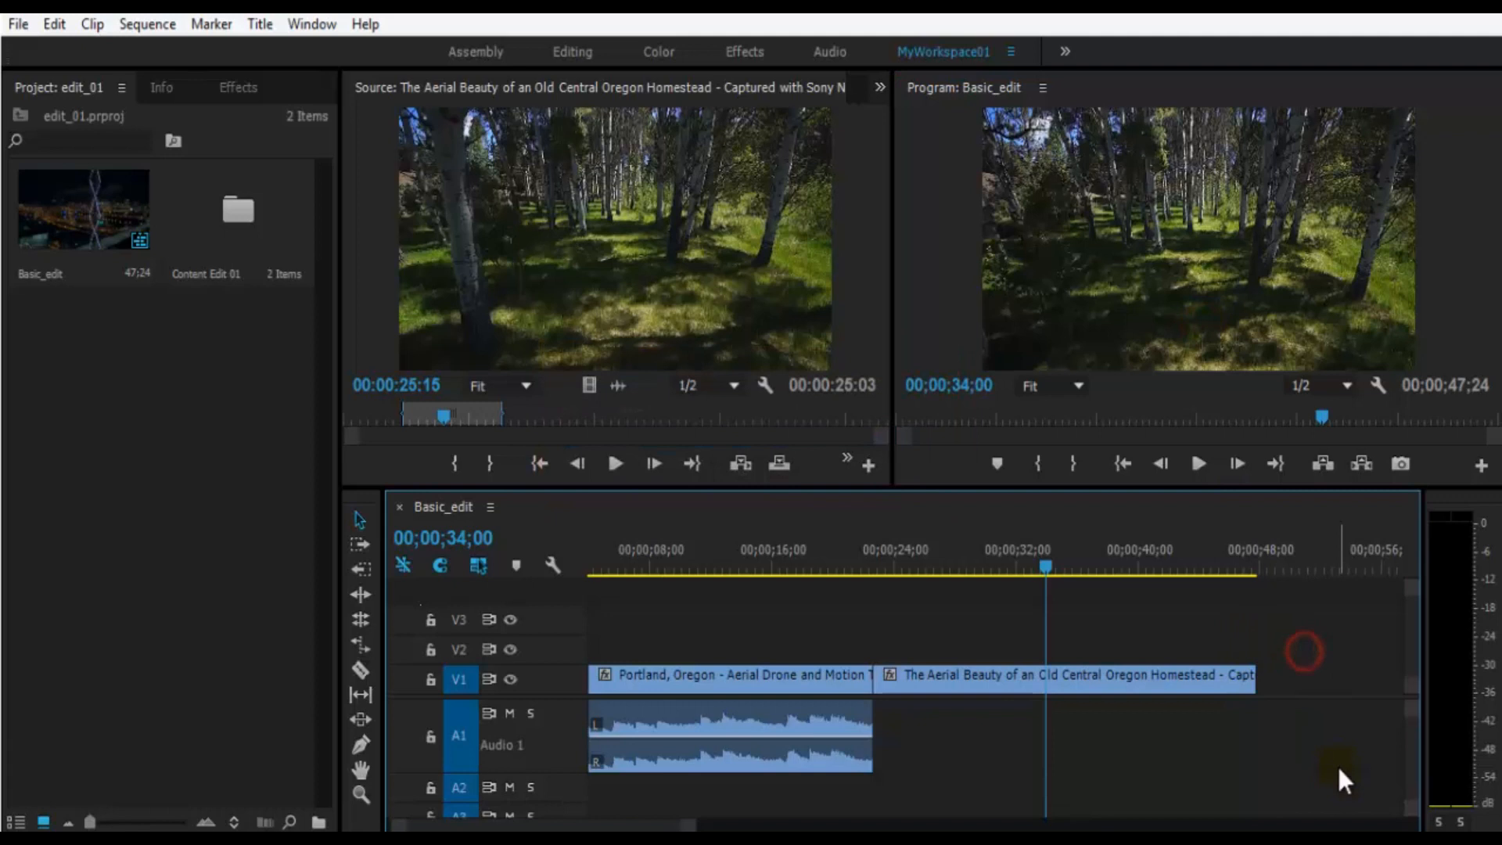
pyautogui.press('-')
pyautogui.press('-')
pyautogui.press('-')
pyautogui.press('-')
pyautogui.press('=')
pyautogui.press('=')
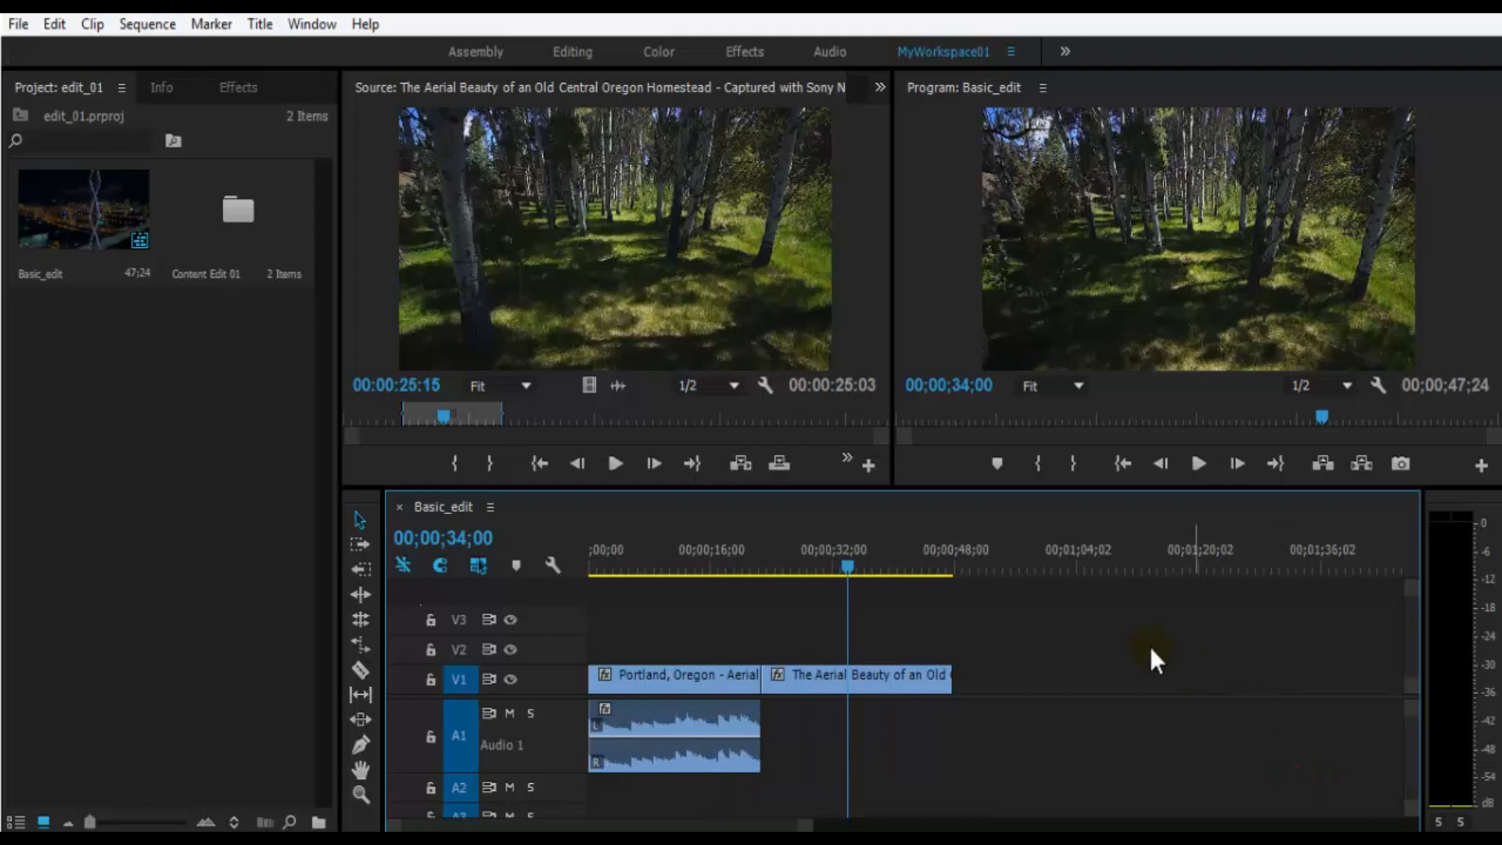
pyautogui.click(859, 550)
pyautogui.click(192, 628)
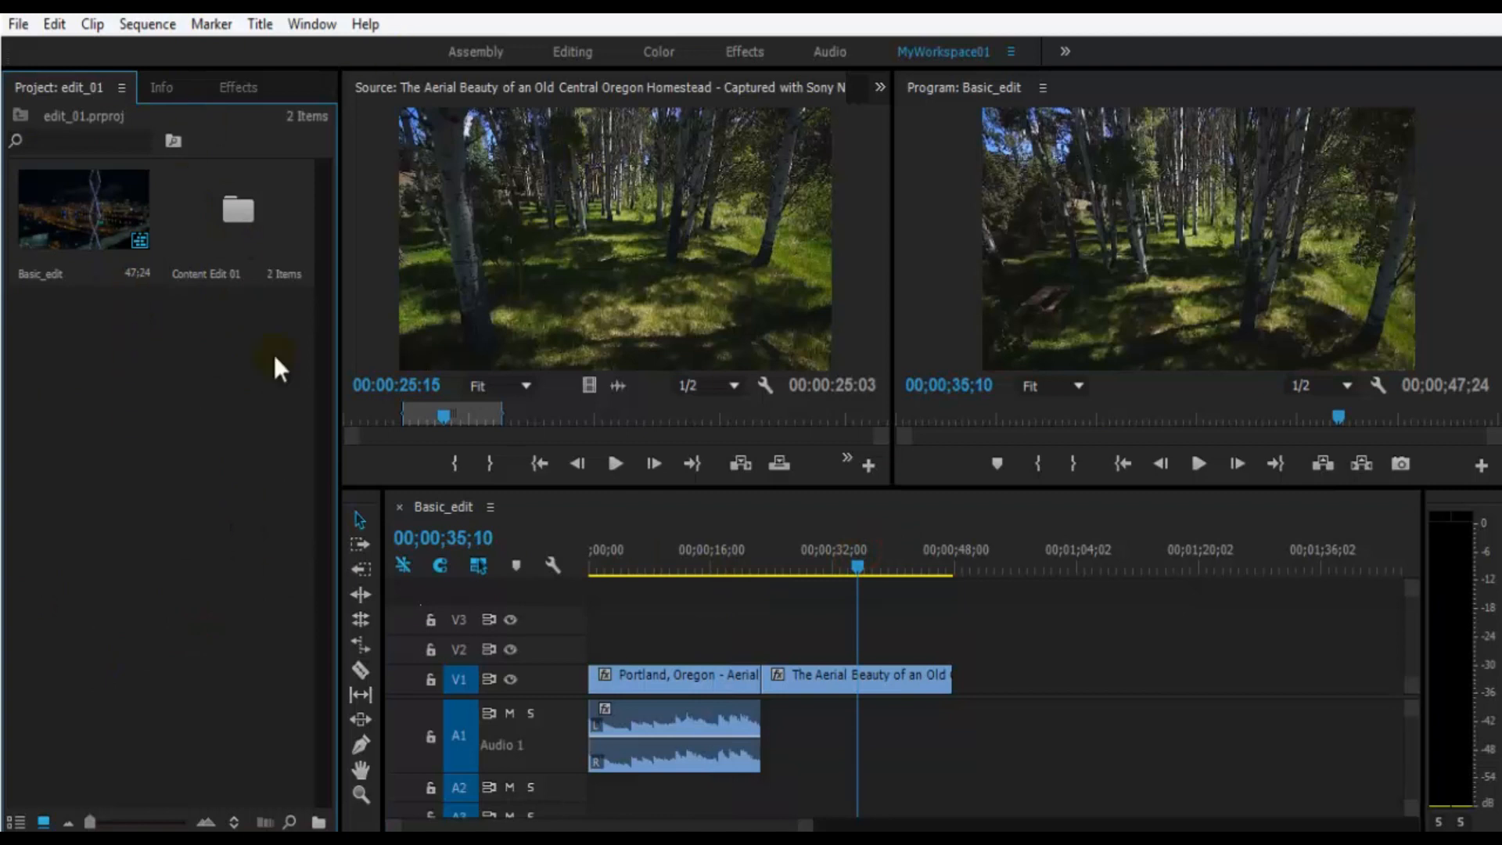
# - Maximize the Source monitor and view the clip at 50% and 150% magnification before returning it to Fit
pyautogui.click(675, 232)
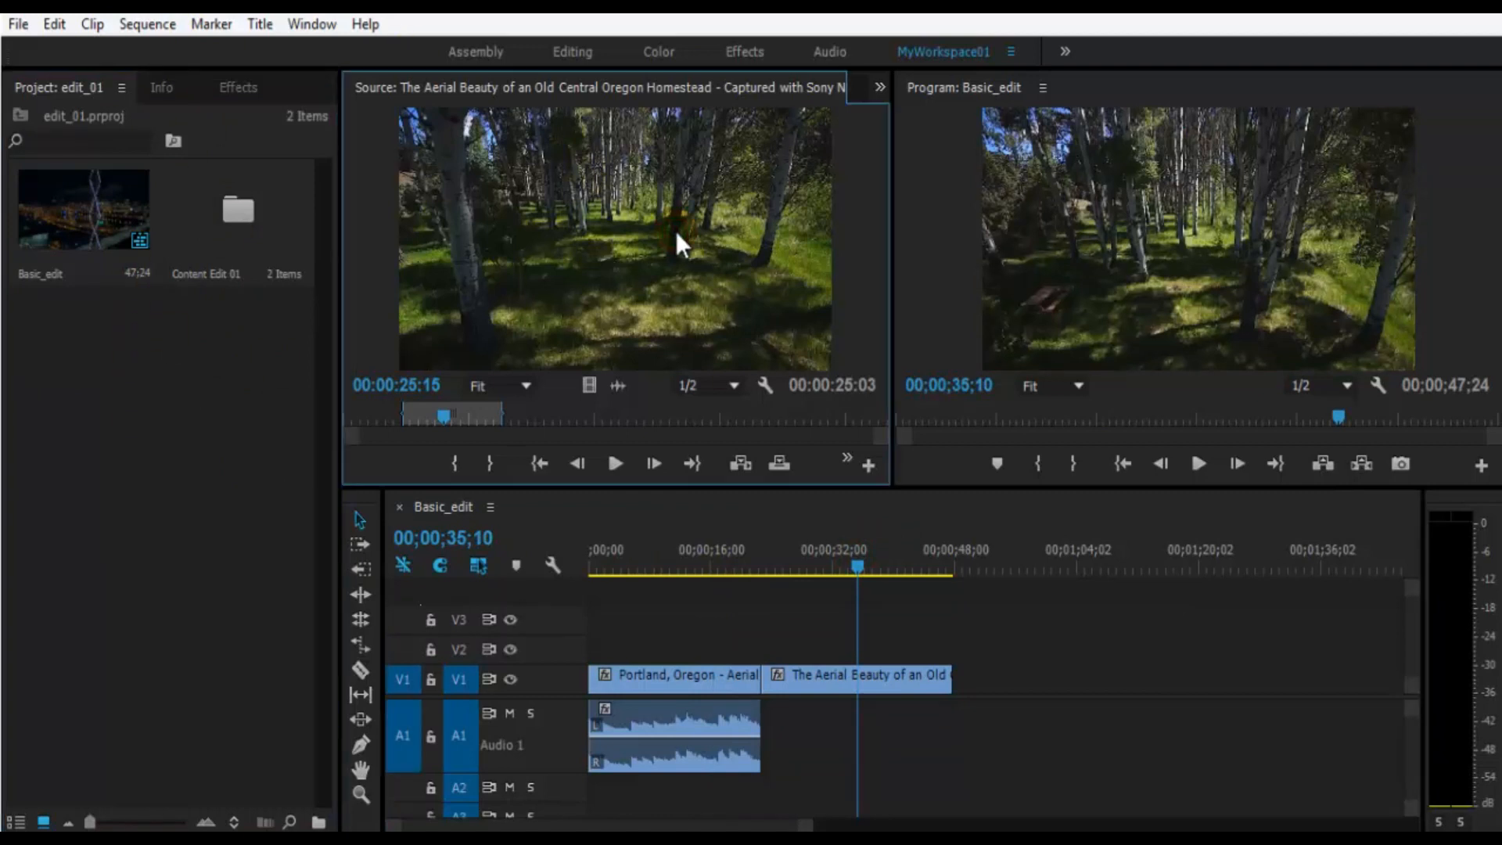
pyautogui.press('`')
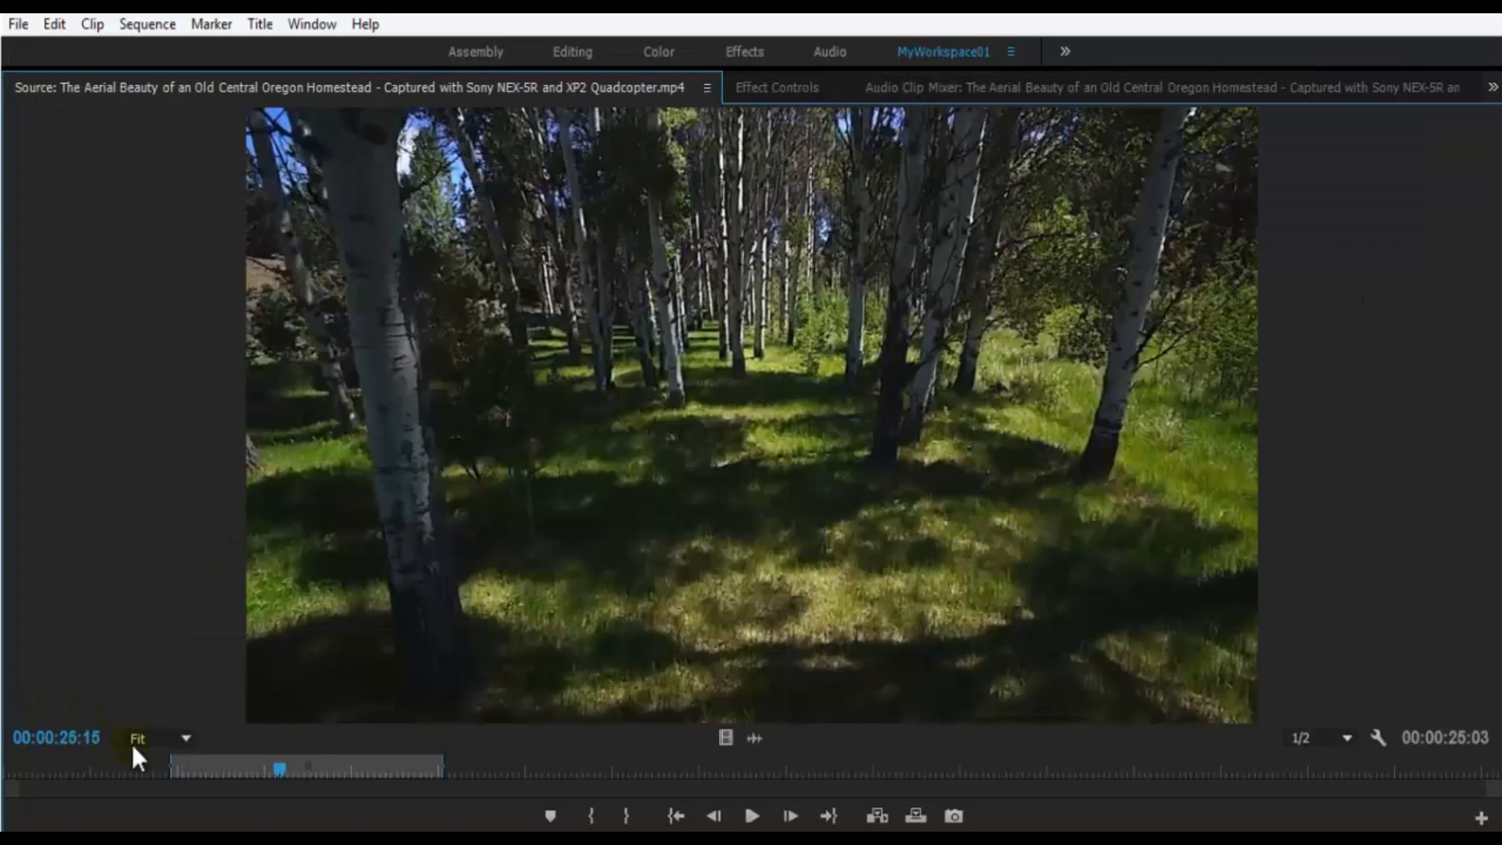
pyautogui.click(161, 739)
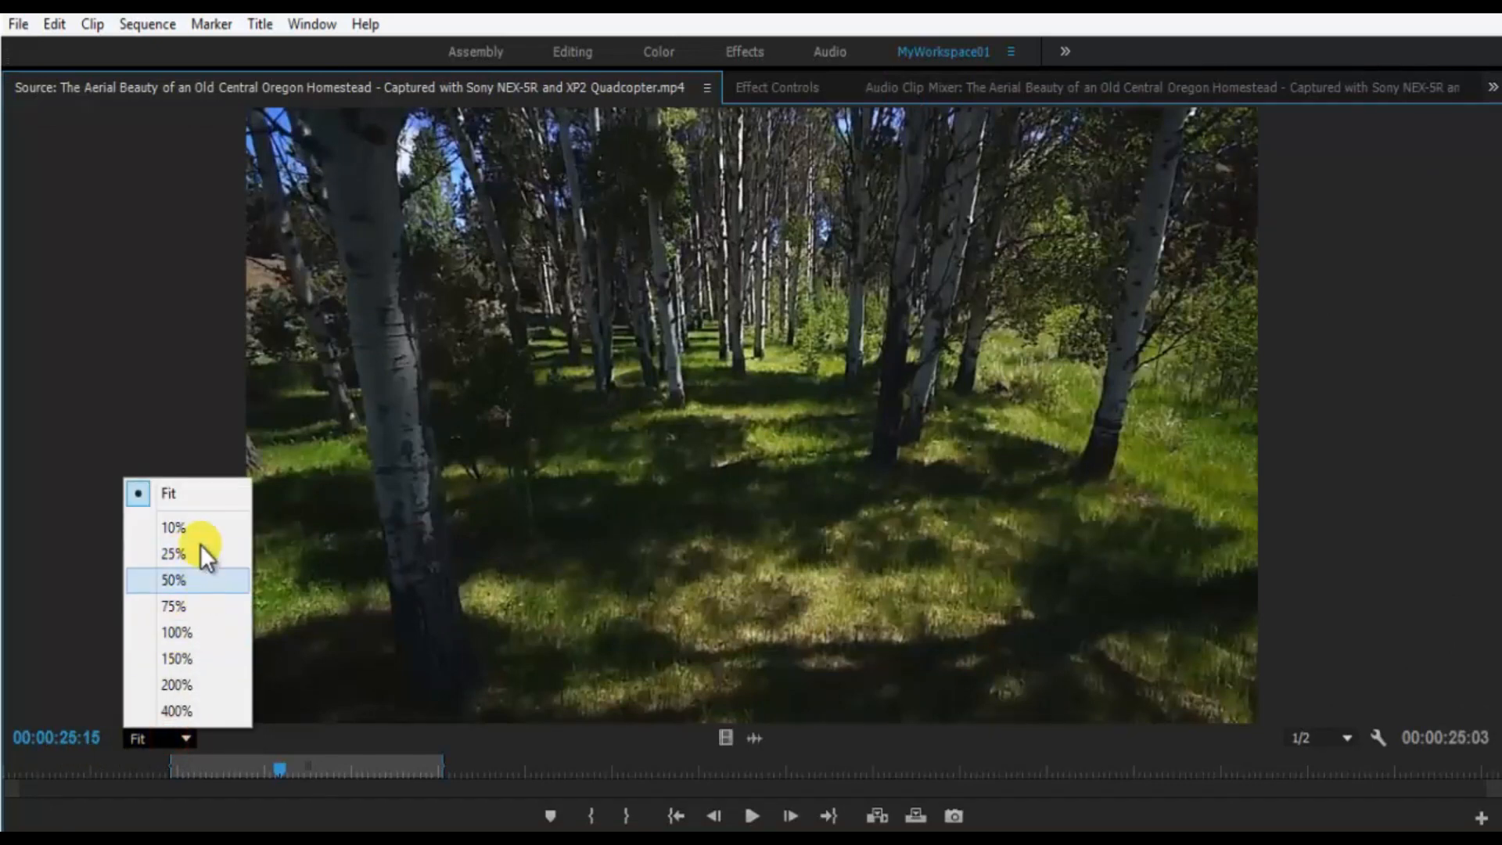
pyautogui.click(178, 577)
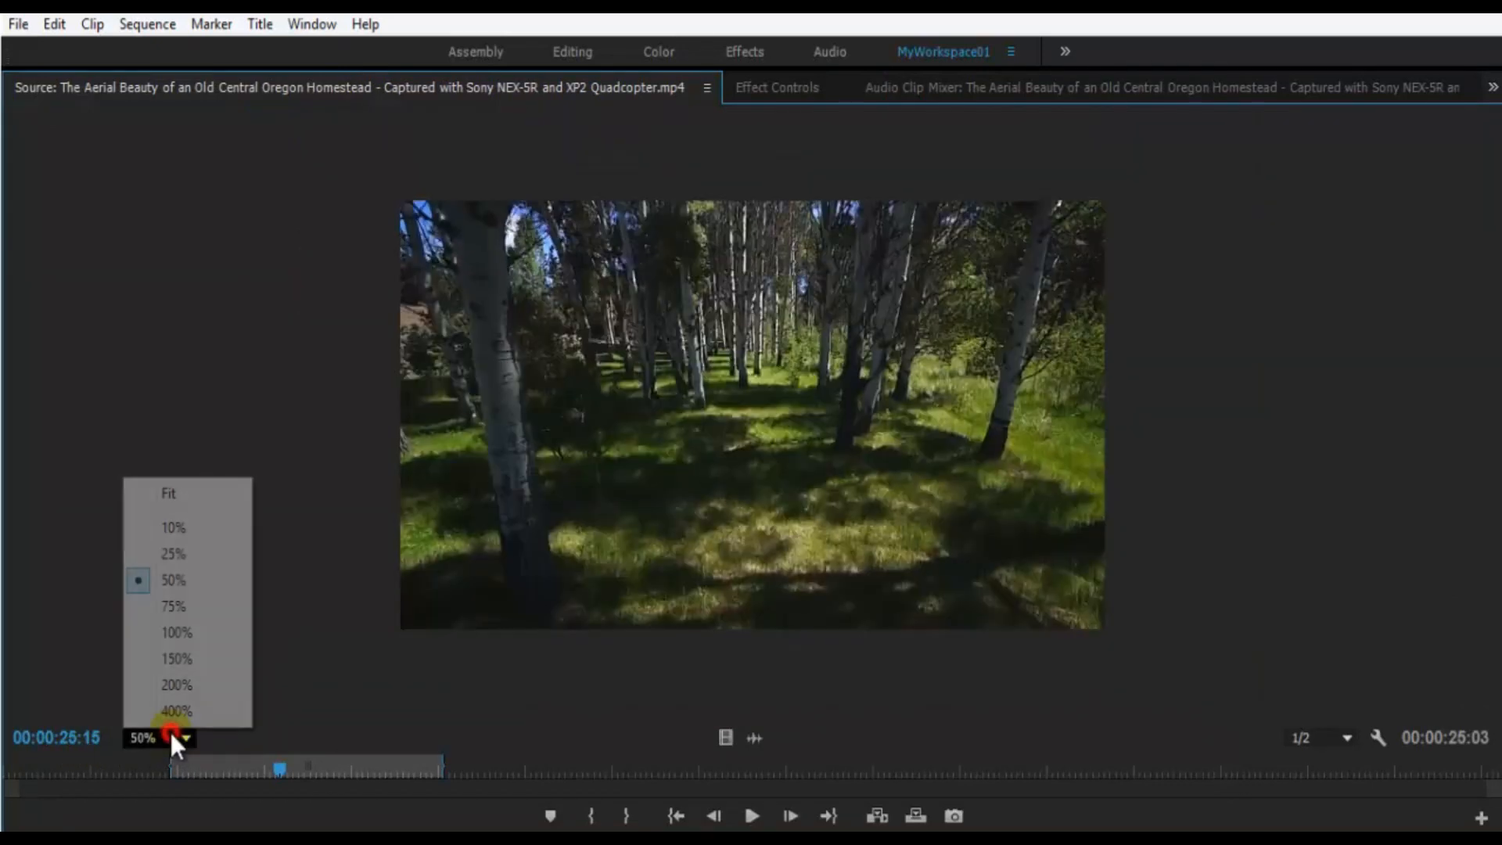
pyautogui.click(204, 655)
pyautogui.click(163, 735)
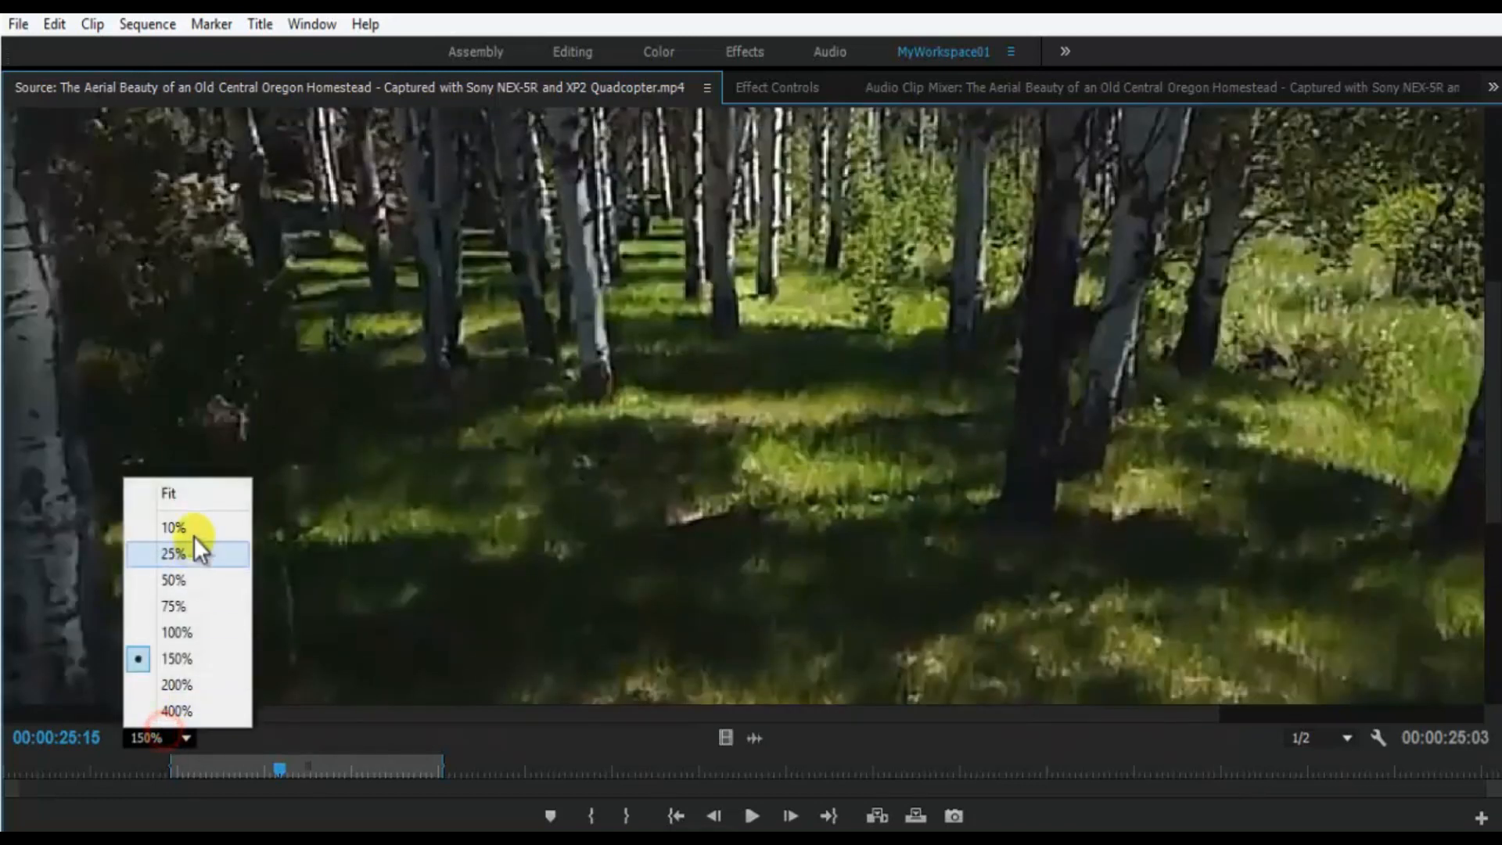
pyautogui.click(192, 500)
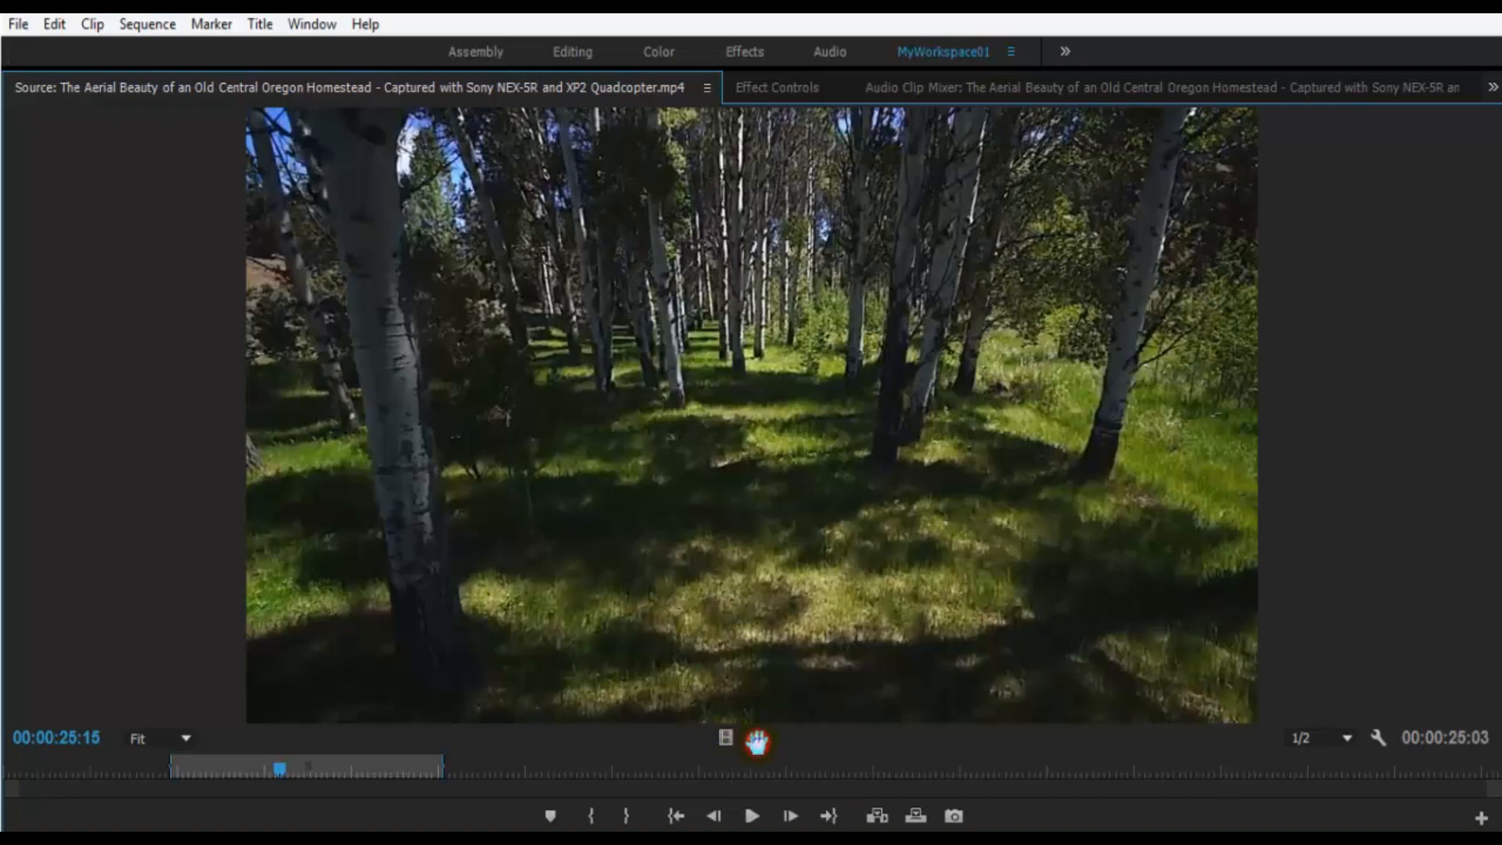
# - Display the source clip's audio waveform, play a few seconds of it, and stop playback
pyautogui.click(757, 741)
pyautogui.press('space')
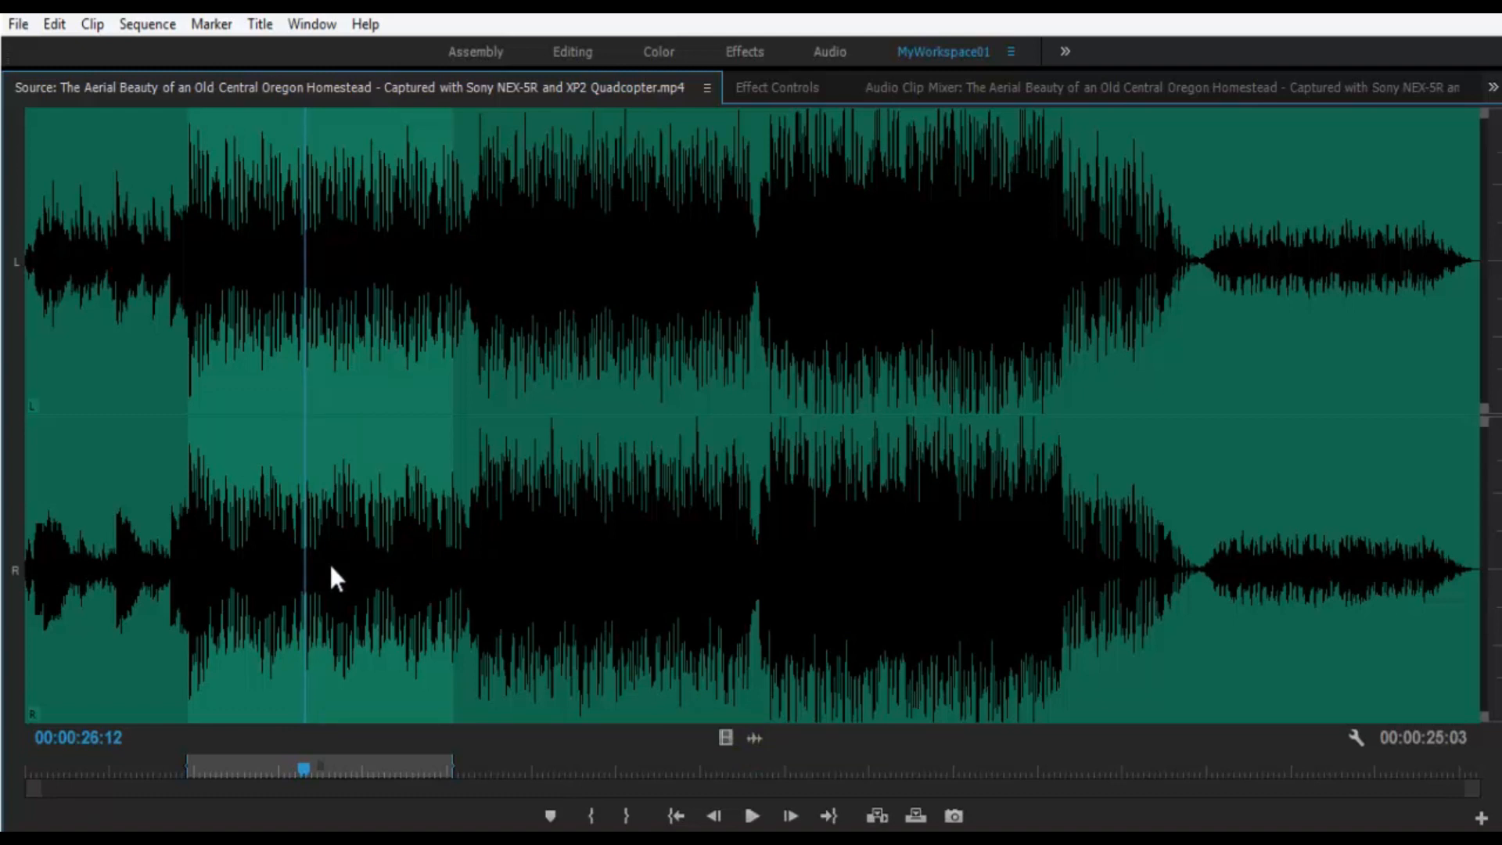
pyautogui.press('space')
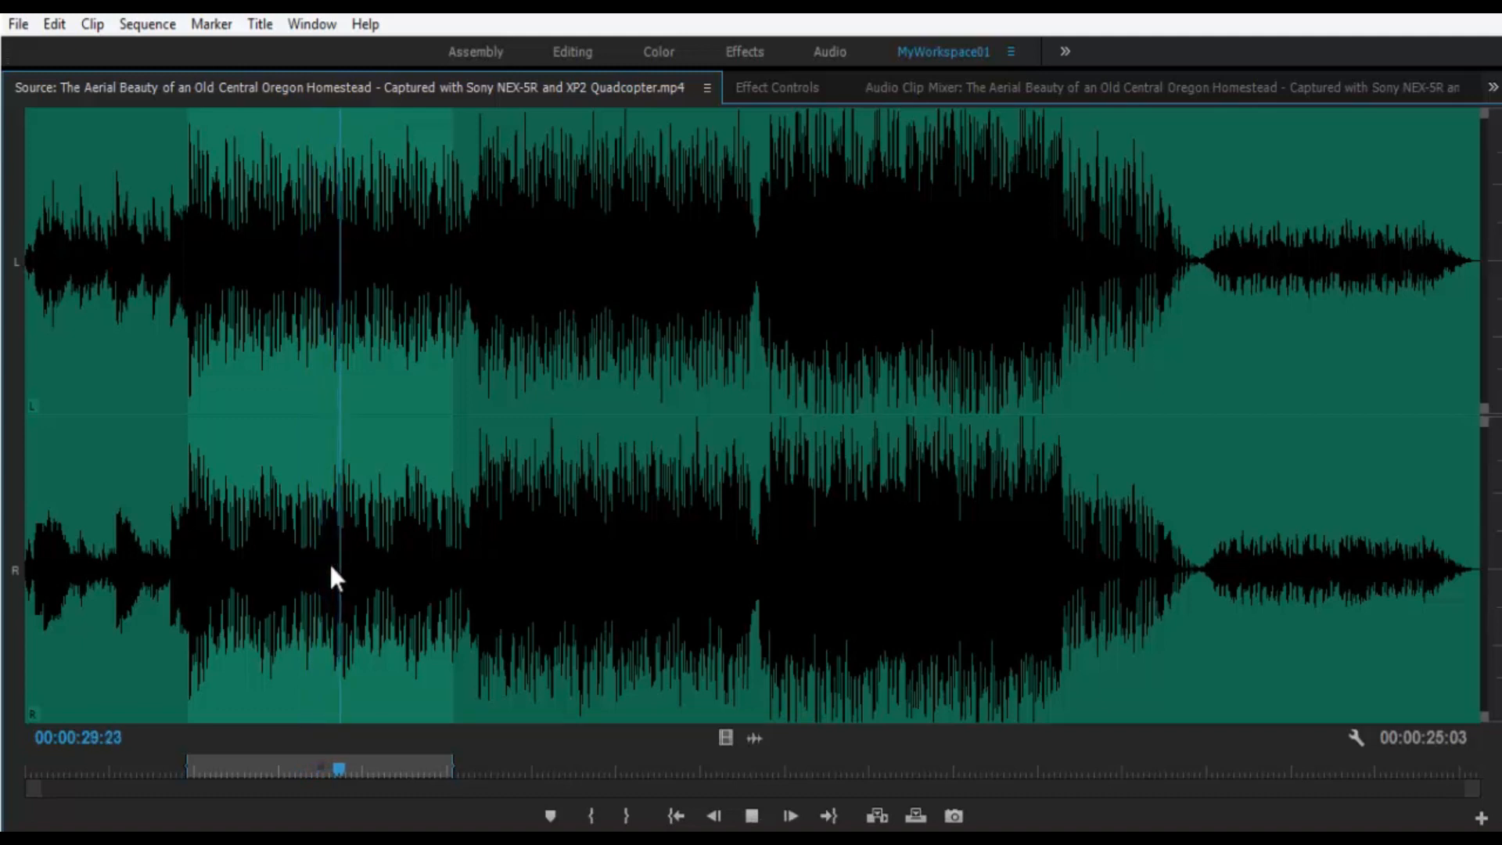
pyautogui.press('space')
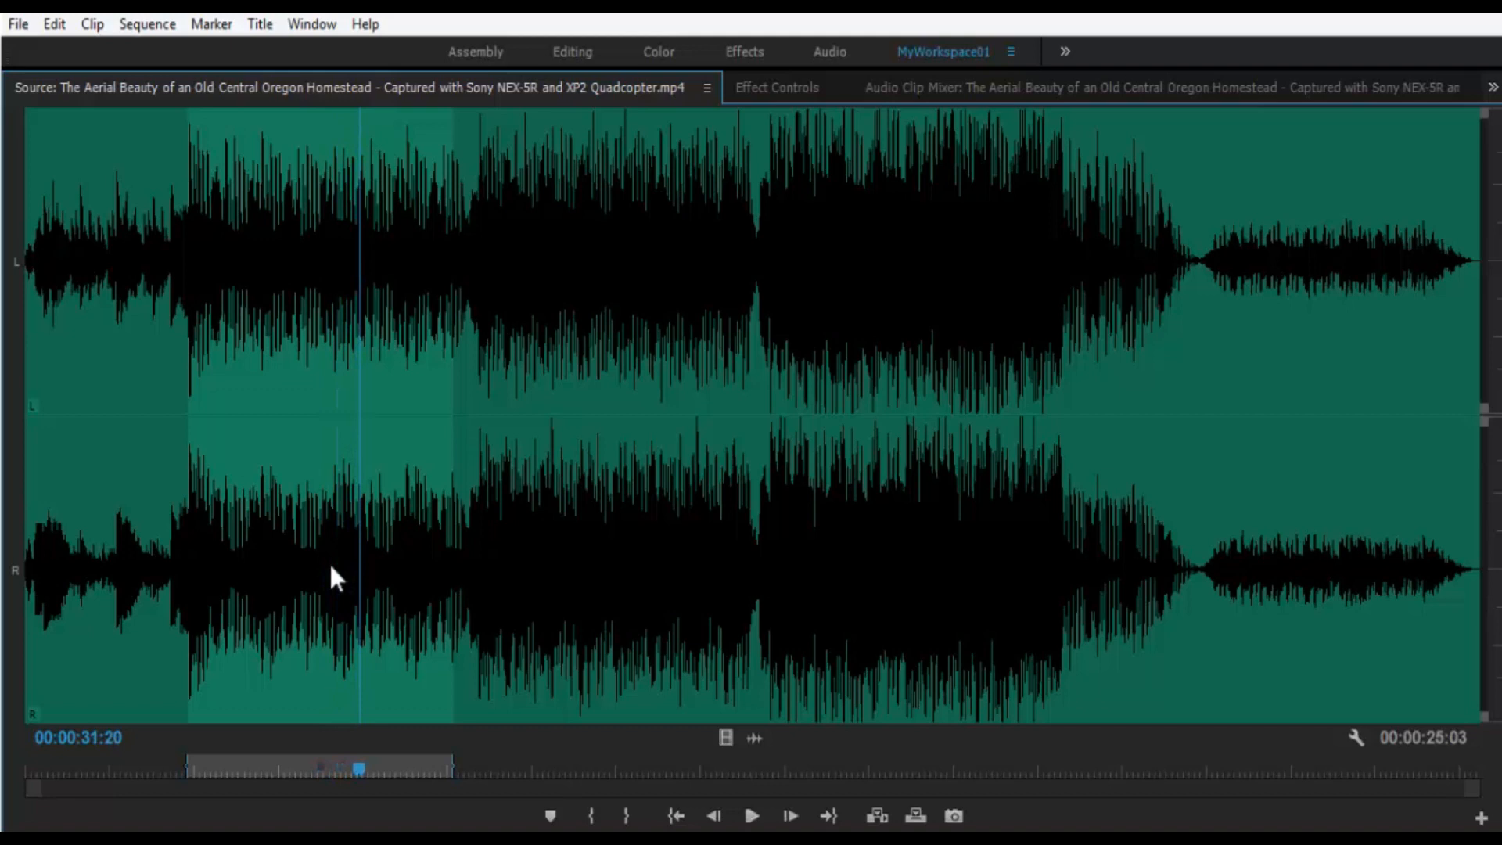
# - Return the Source monitor to the video image, play the clip briefly, and stop at 00:00:33:03
pyautogui.click(729, 740)
pyautogui.press('space')
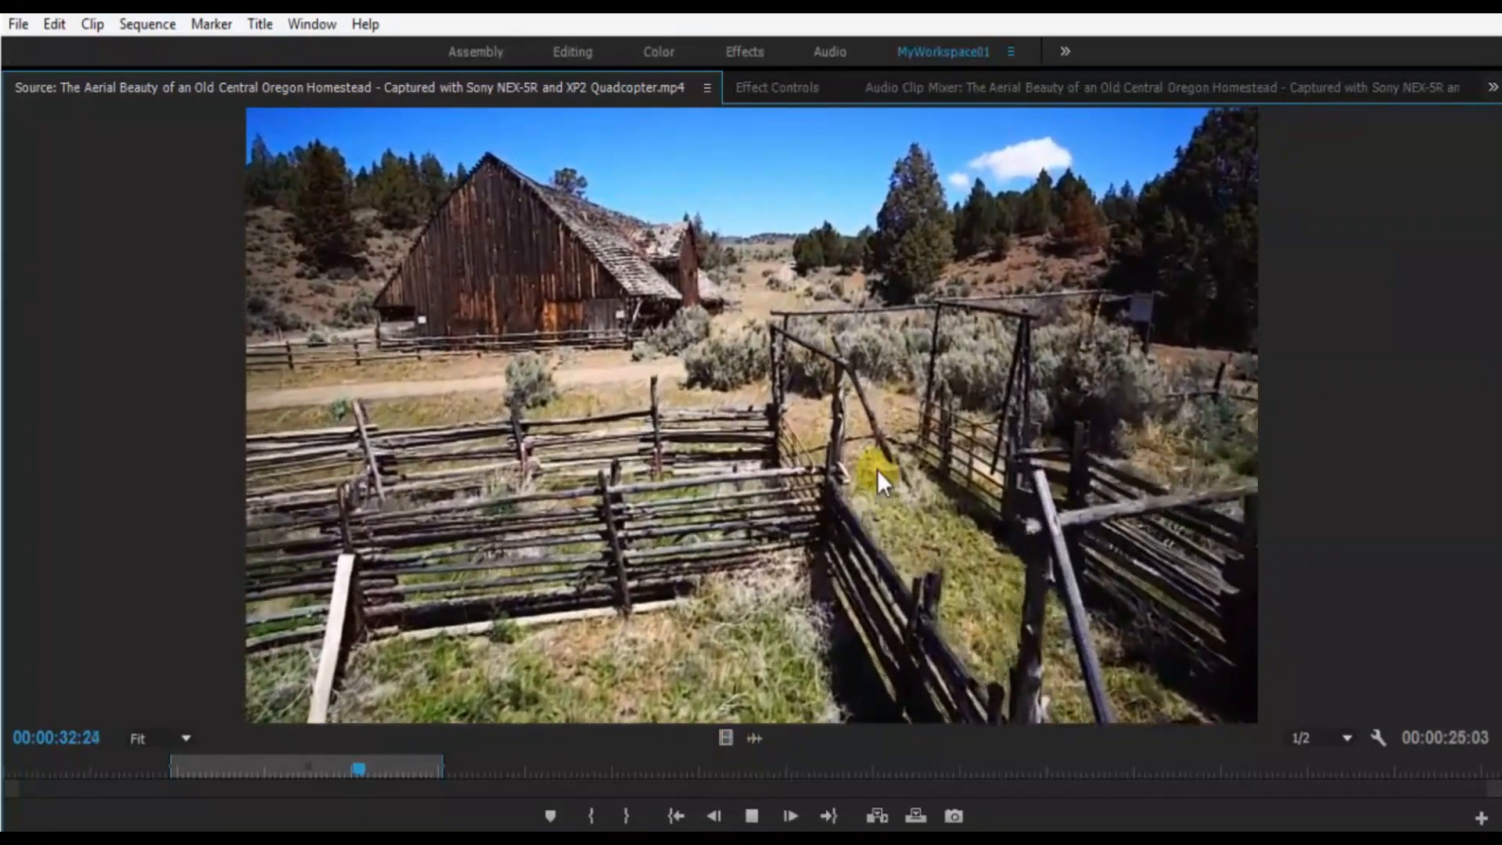
pyautogui.click(876, 469)
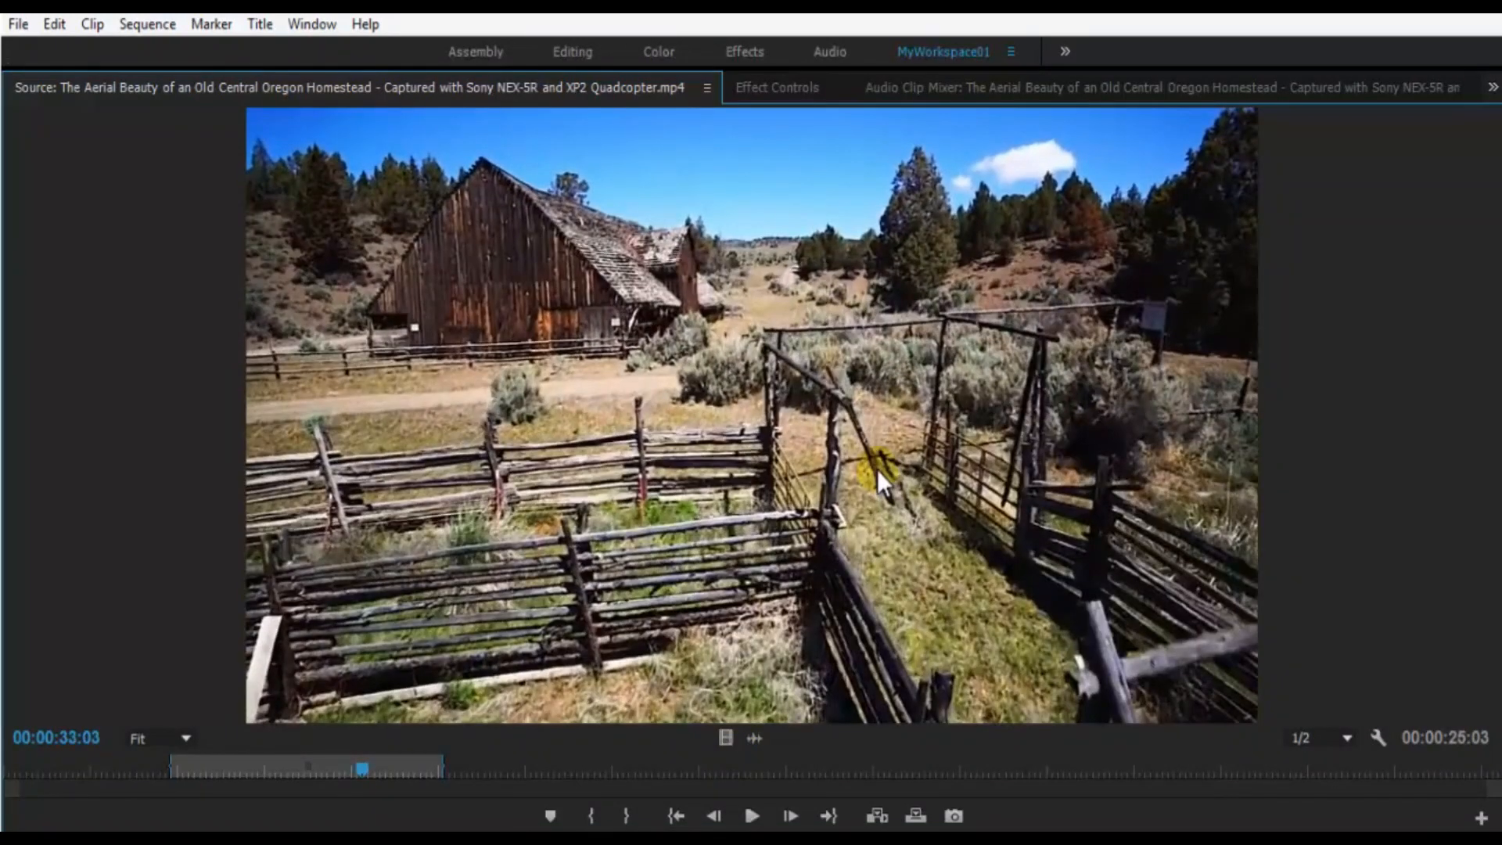
# - Try the 1/4 playback resolution in the Source monitor and set it to Full
pyautogui.click(1338, 744)
pyautogui.click(1383, 603)
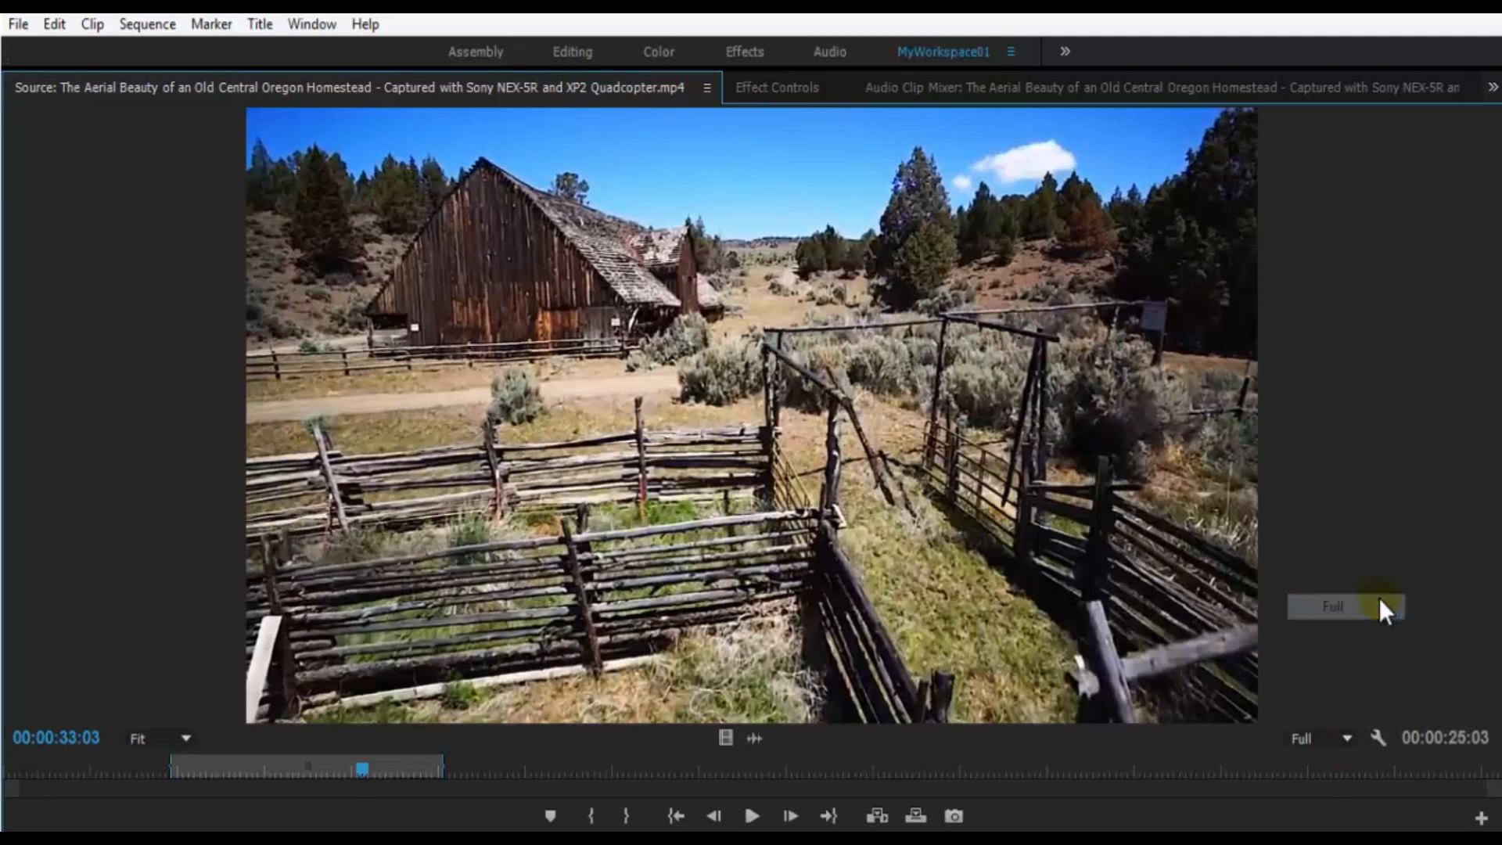
pyautogui.click(1328, 751)
pyautogui.click(1337, 661)
pyautogui.click(1333, 743)
pyautogui.click(1358, 612)
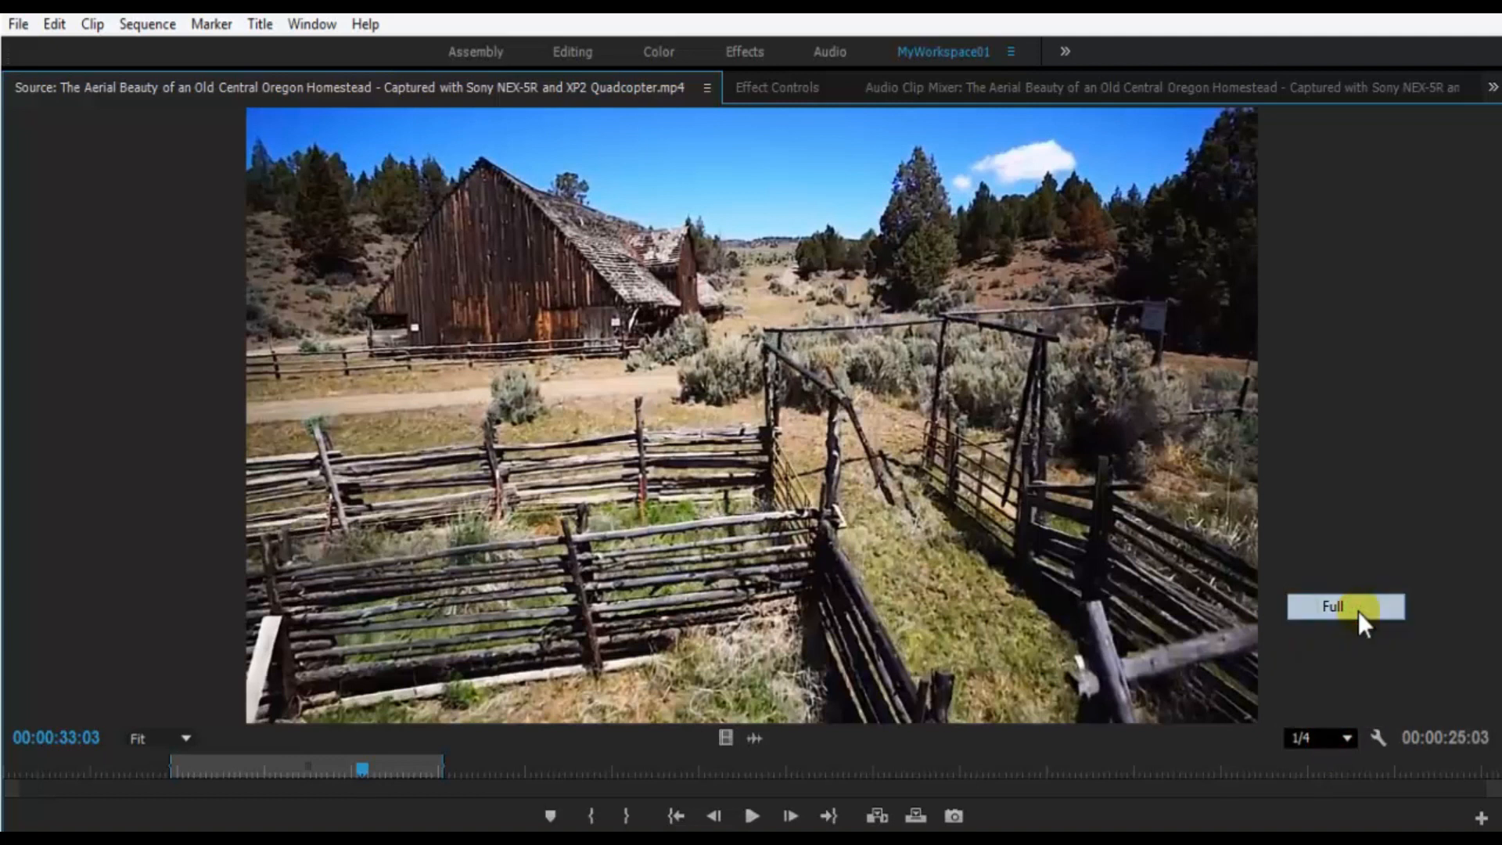
# - Restore the Source monitor to its normal size and set its display mode to Audio Waveform
pyautogui.click(1378, 742)
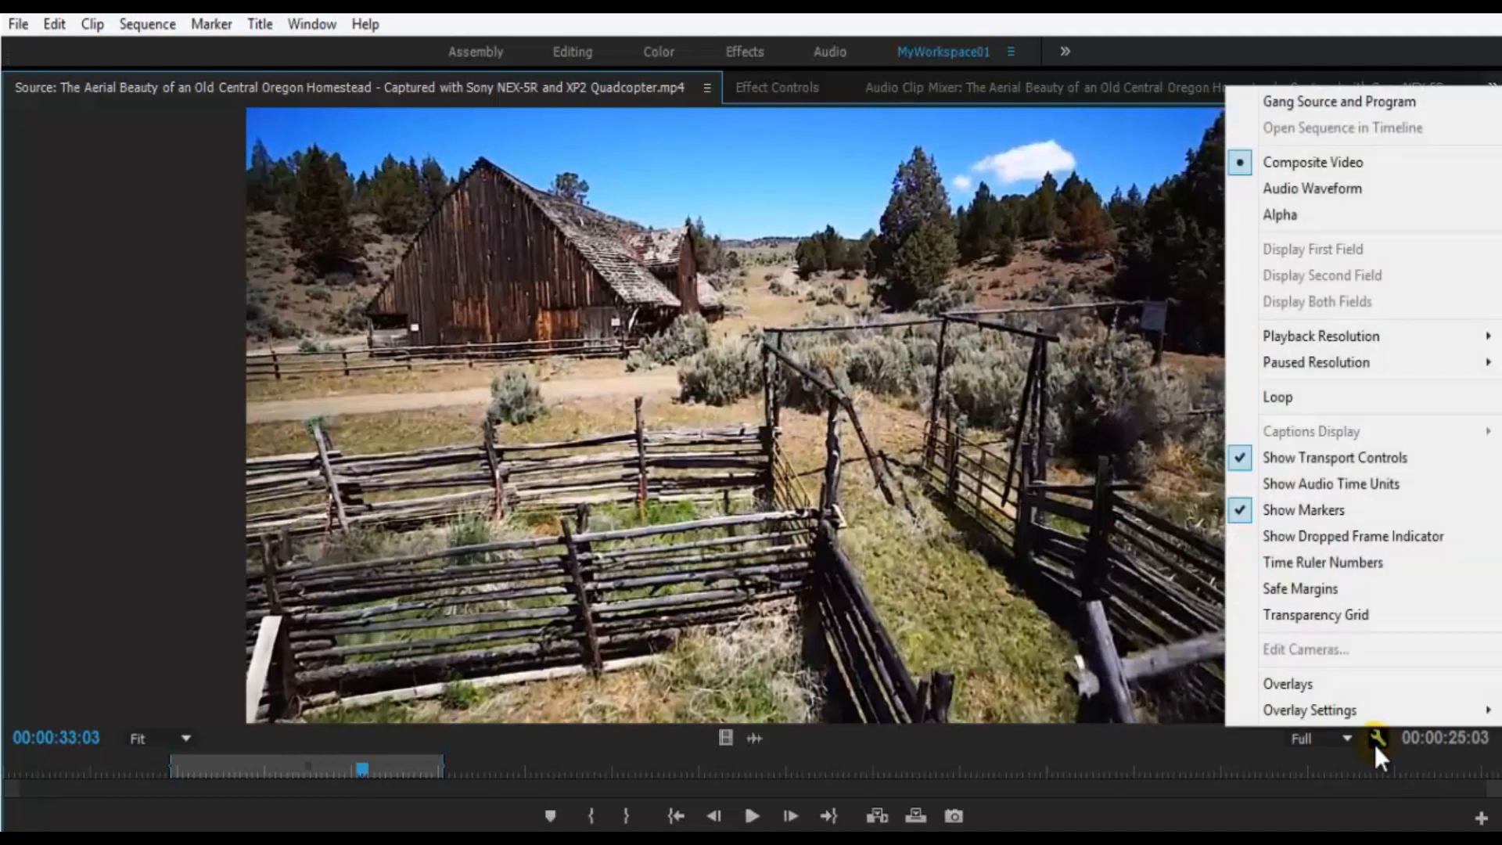
pyautogui.click(1319, 97)
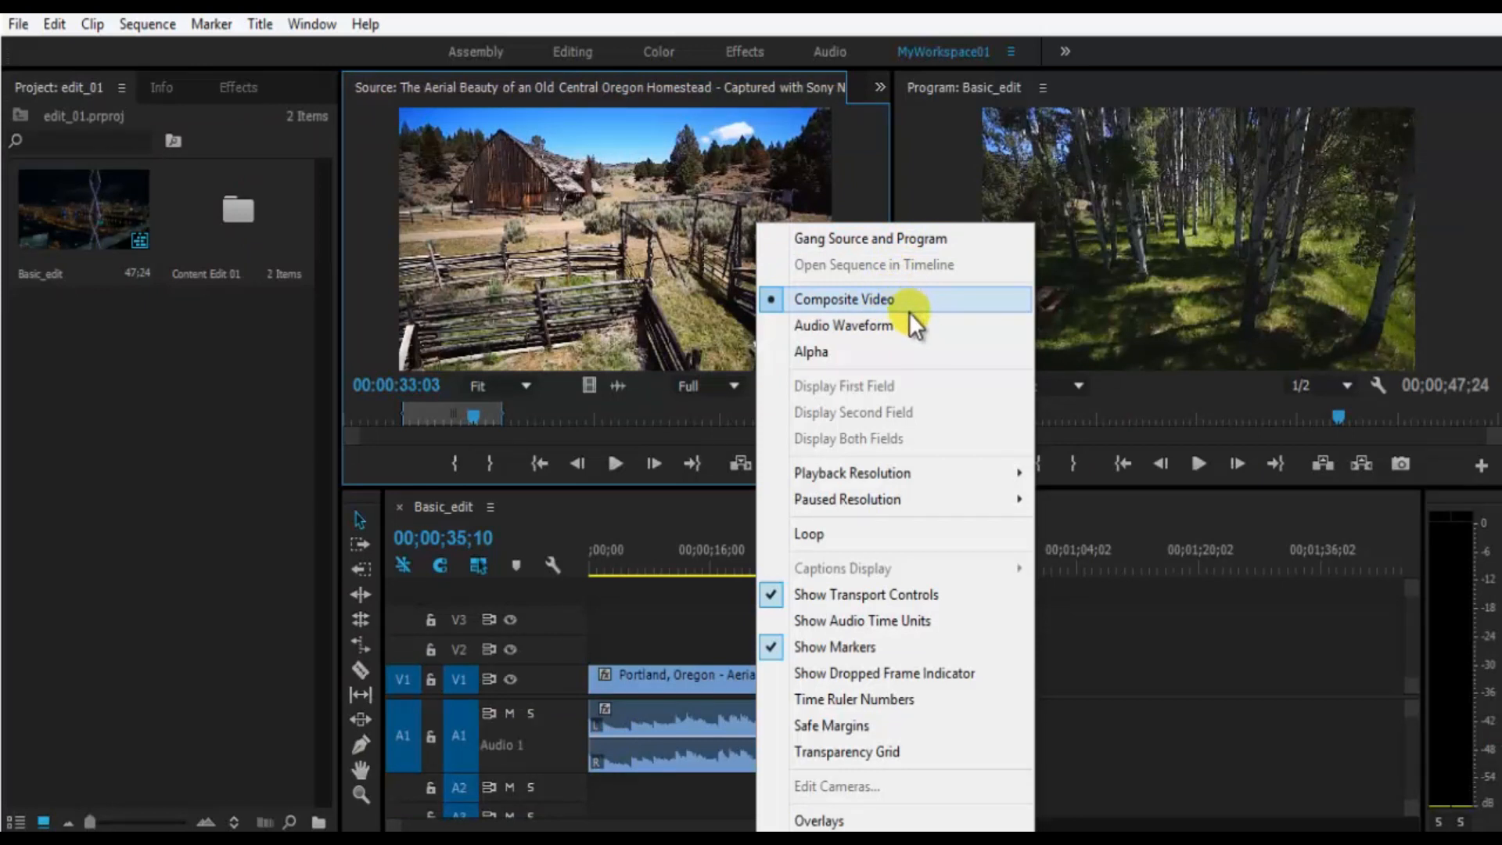
pyautogui.click(909, 320)
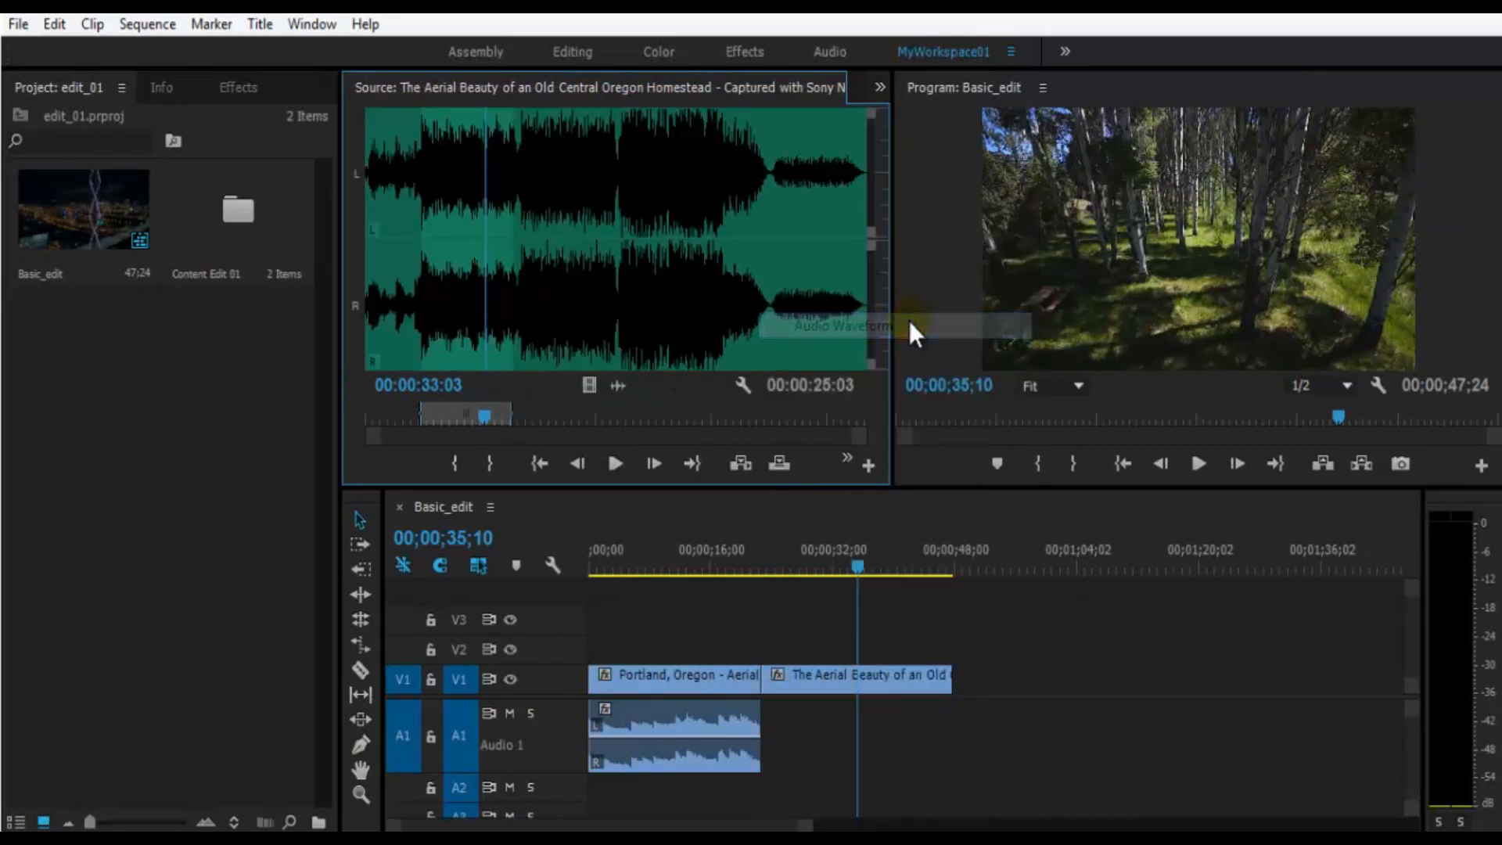
# - Try the Source monitor's Alpha display mode and return the display to Composite Video
pyautogui.click(743, 384)
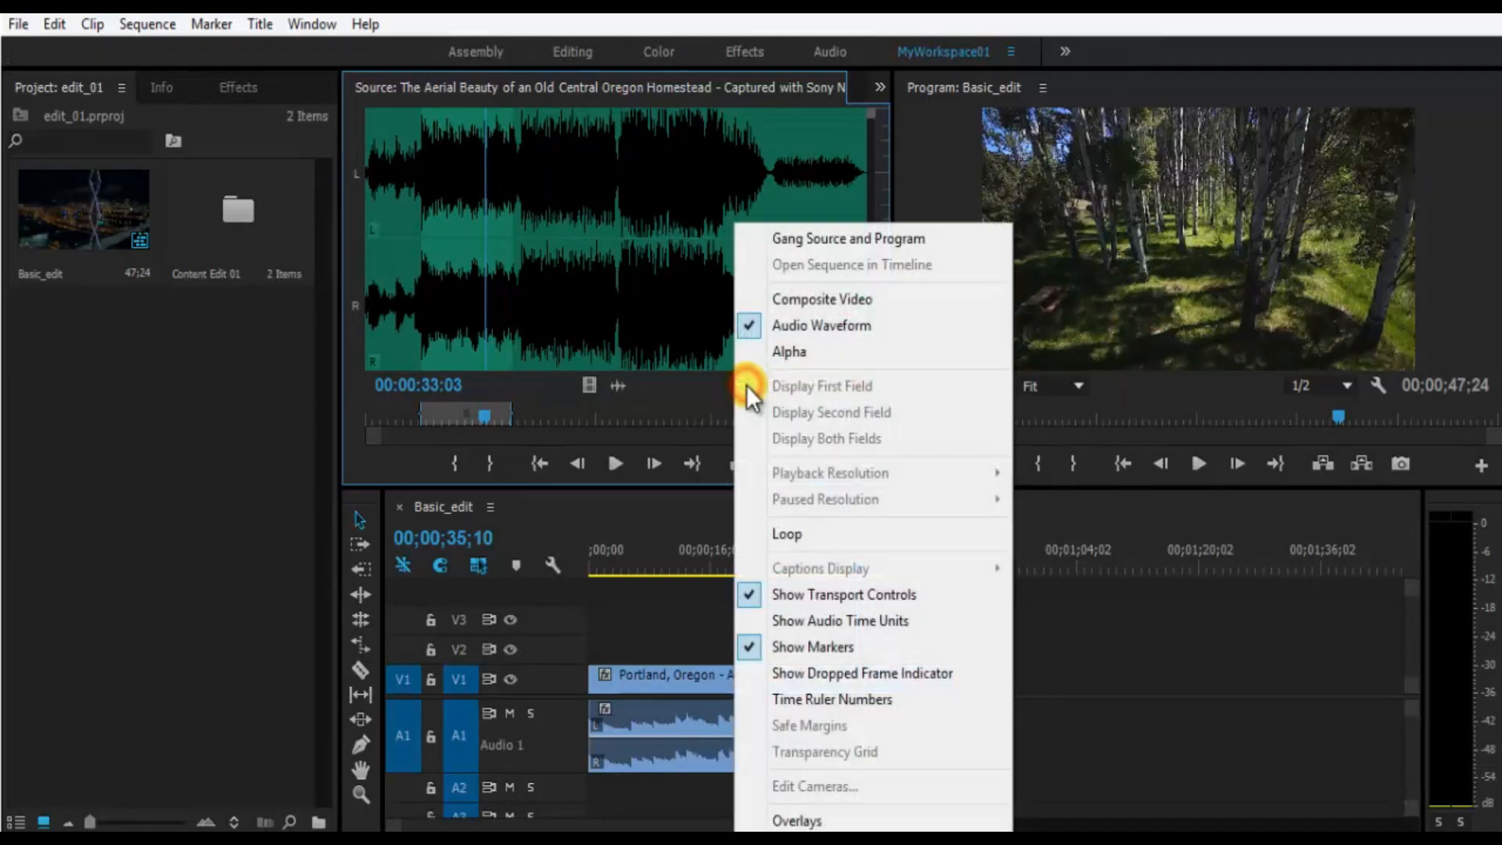
pyautogui.click(818, 355)
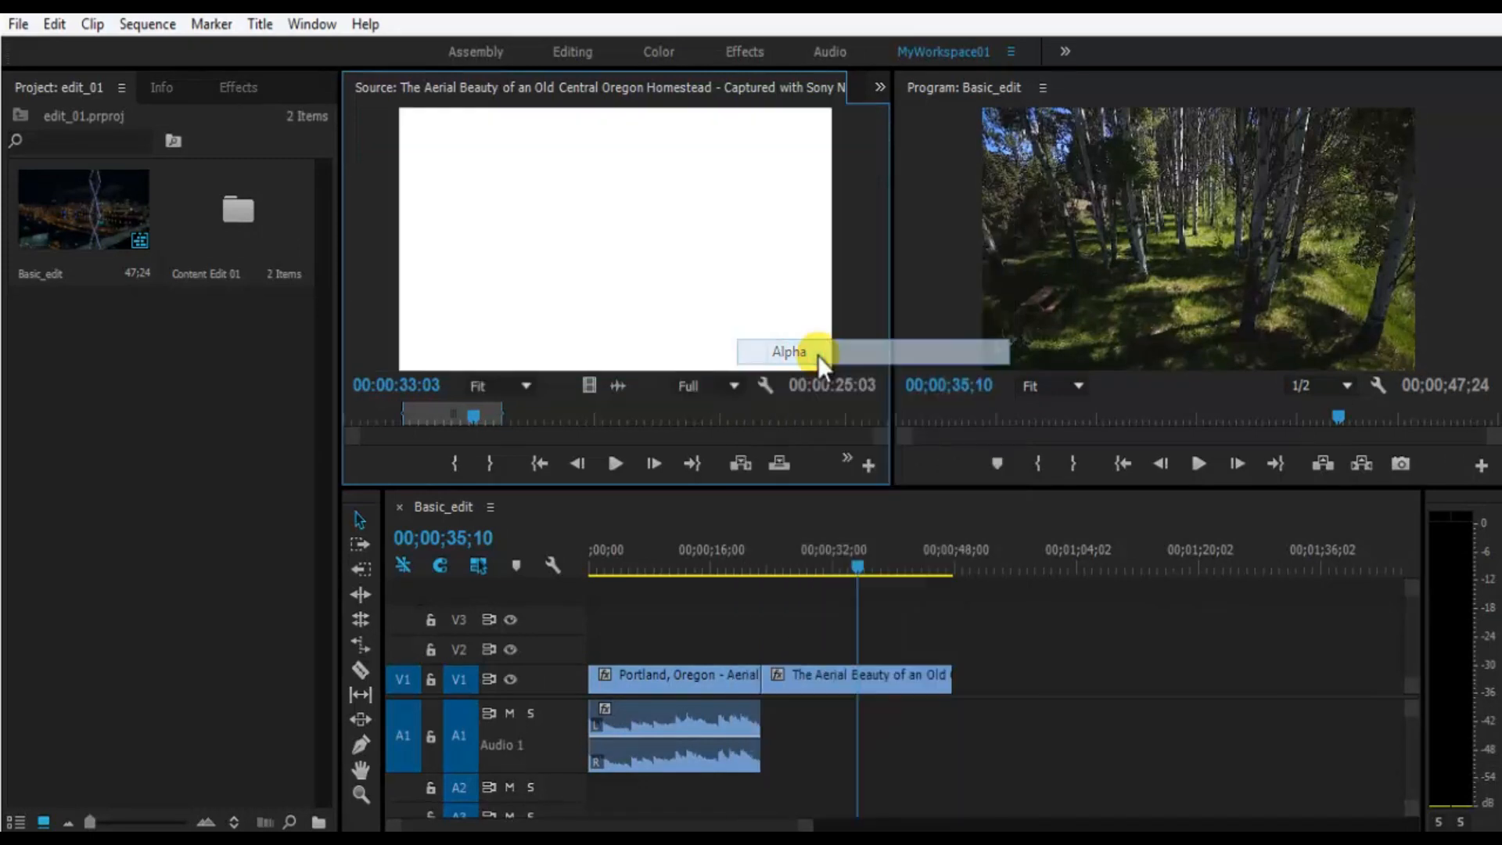
pyautogui.click(764, 387)
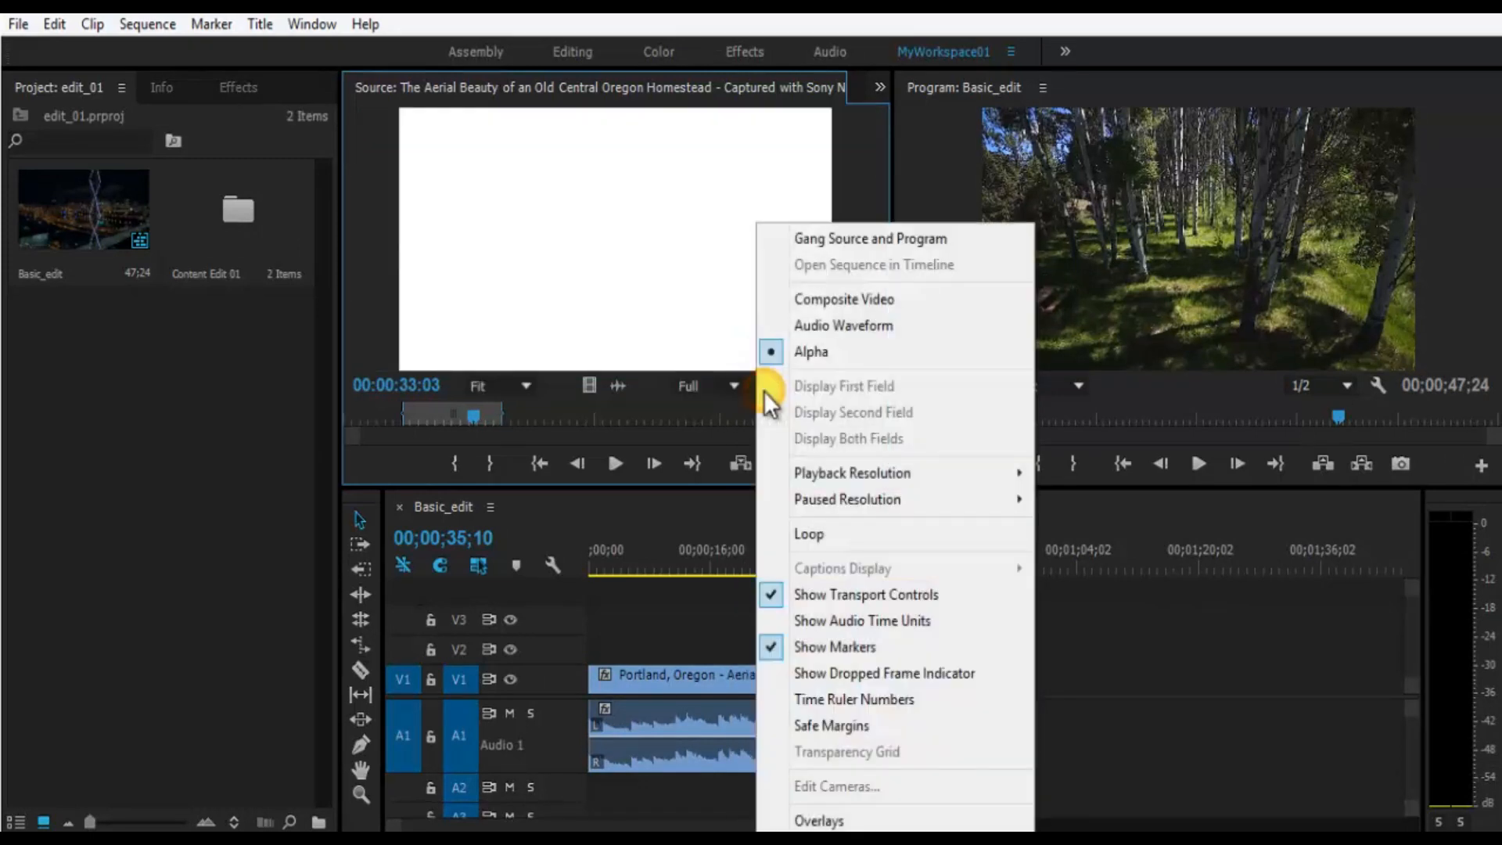
pyautogui.click(889, 299)
# - Scrub through the source clip, compare the resolution options, and set the Source monitor's paused resolution to 1/2
pyautogui.moveTo(850, 478)
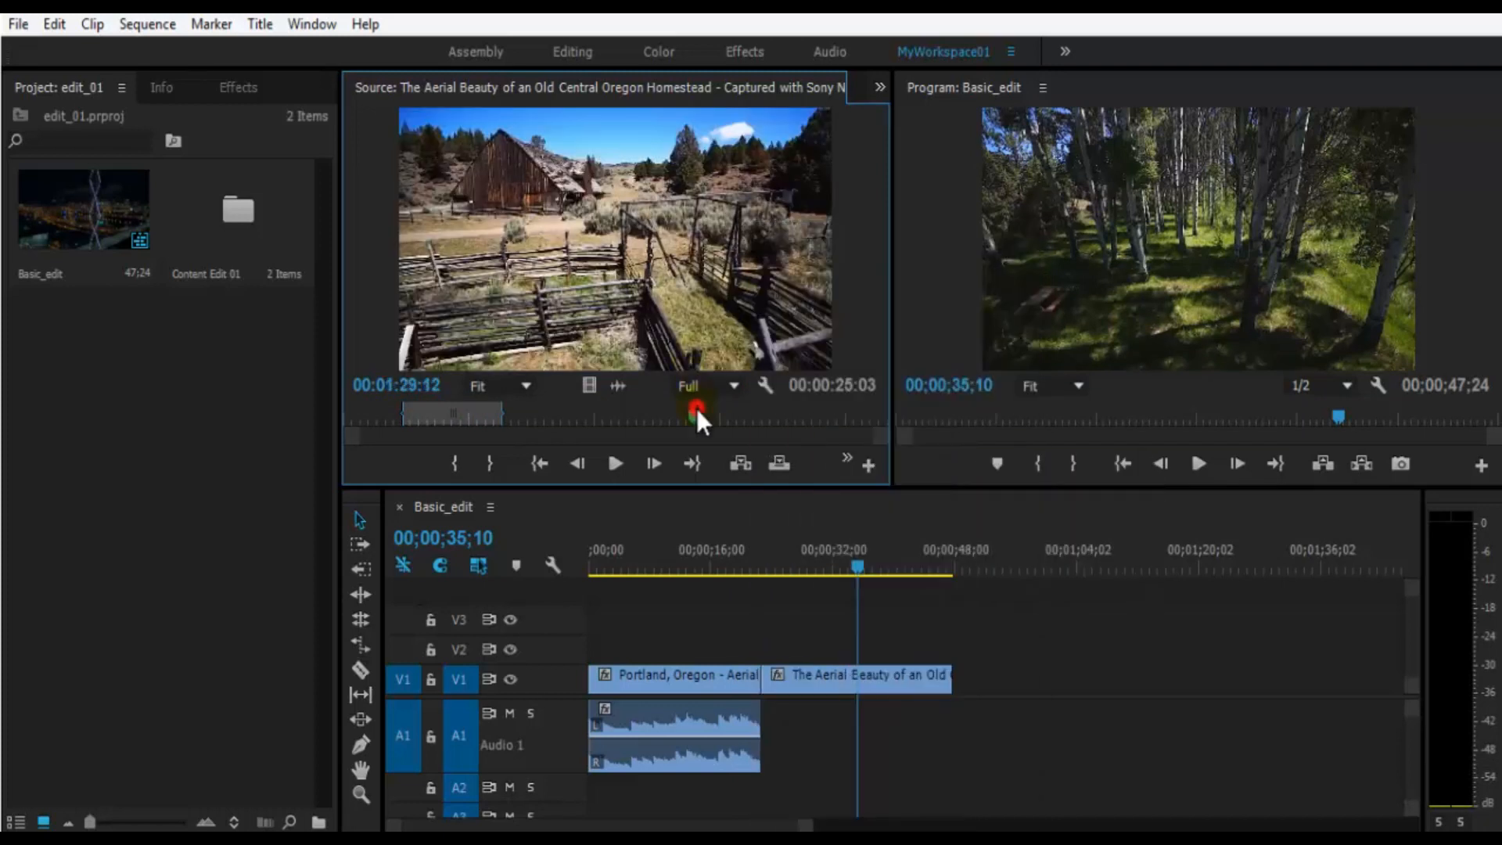
pyautogui.moveTo(696, 408); pyautogui.dragTo(698, 419)
pyautogui.click(712, 389)
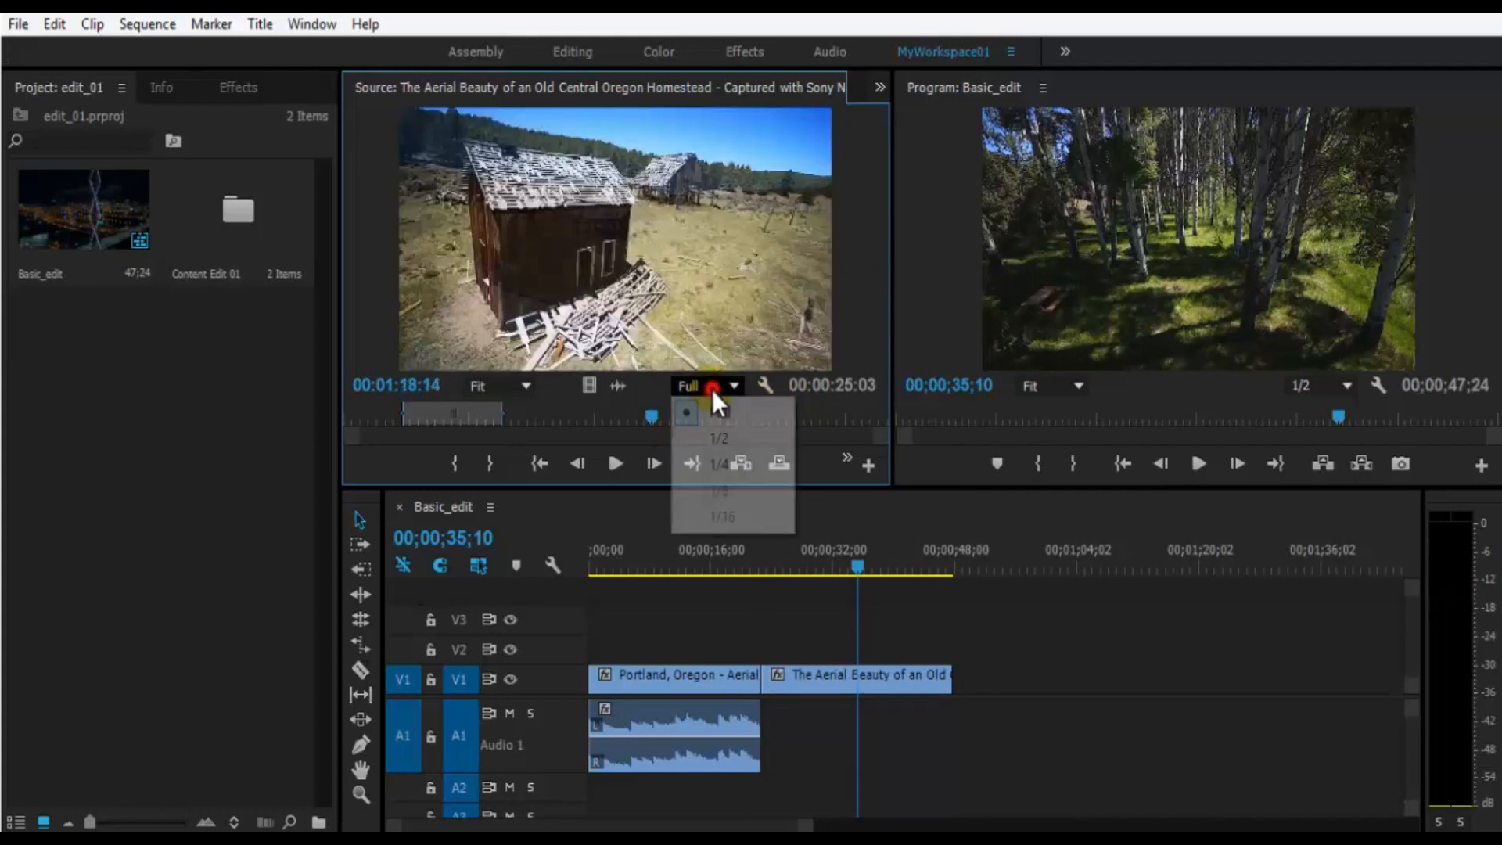
pyautogui.click(764, 385)
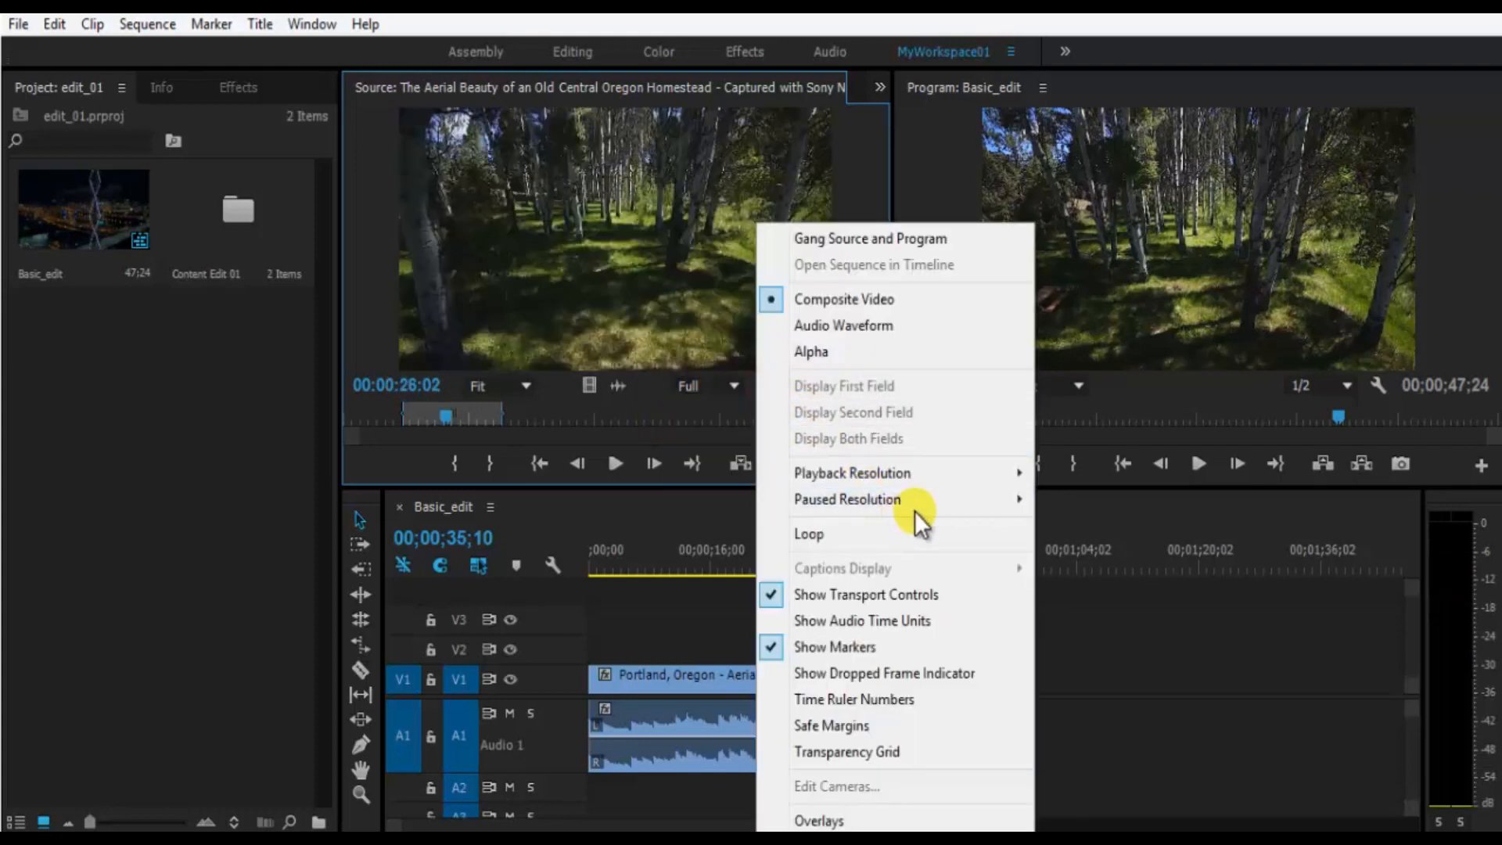
pyautogui.moveTo(932, 497)
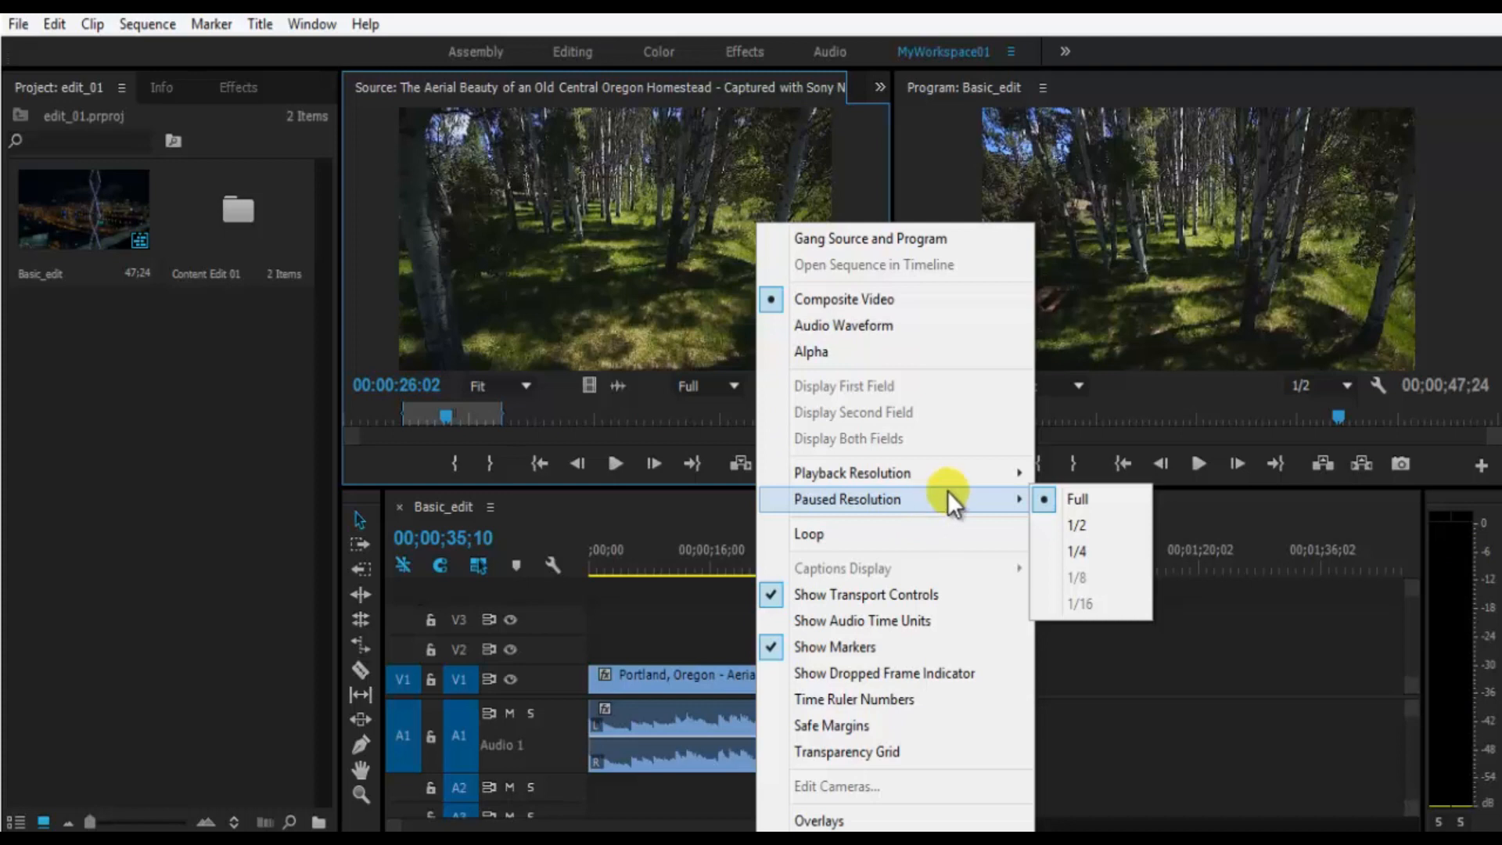
pyautogui.click(1107, 526)
# - Check the available playback resolutions and play the source clip briefly, stopping at 00:00:27:07
pyautogui.click(728, 387)
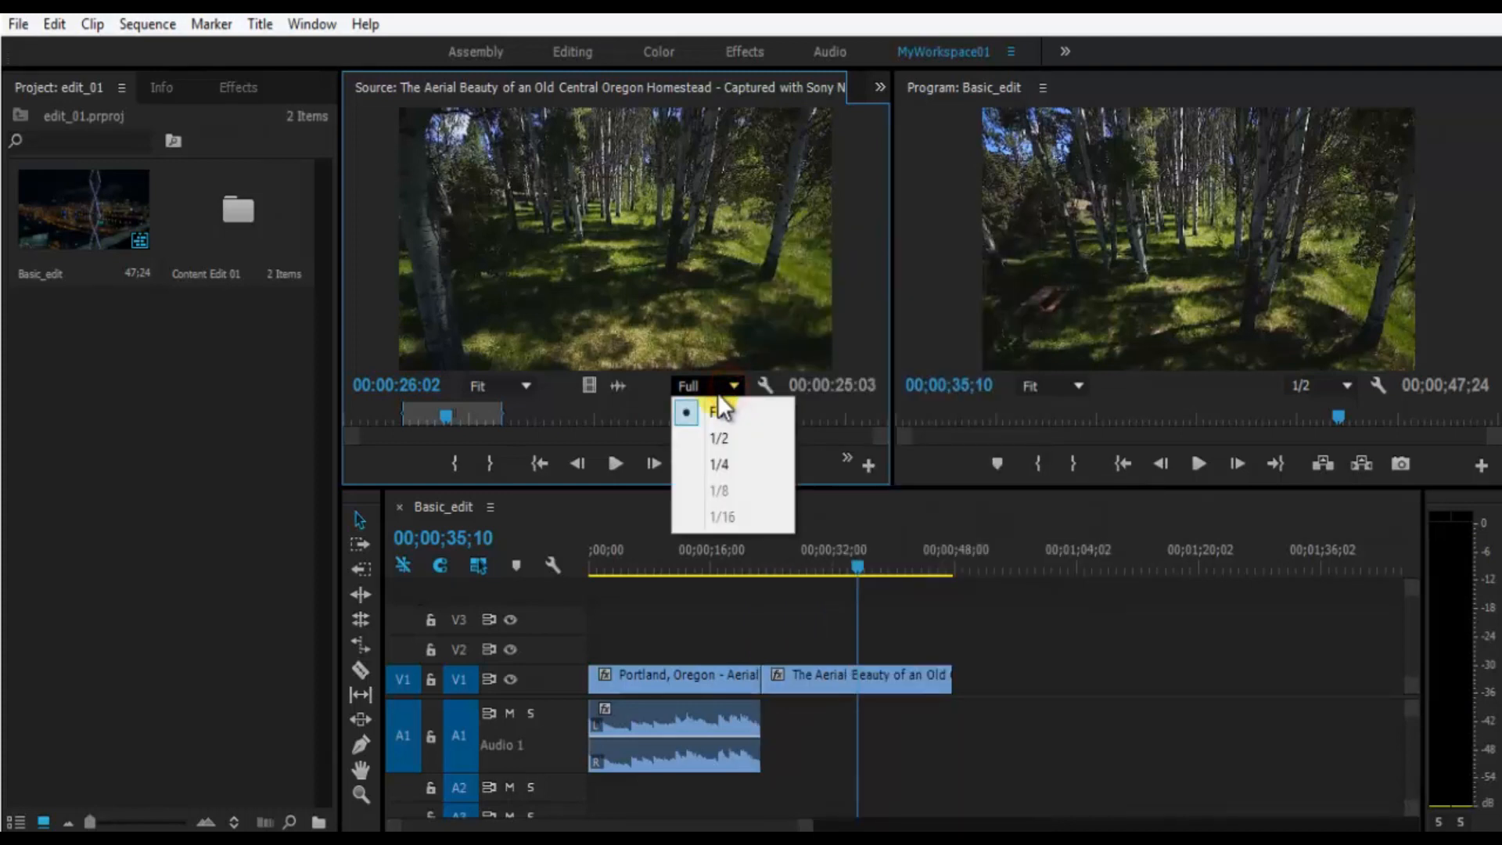
pyautogui.click(704, 388)
pyautogui.click(685, 254)
pyautogui.press('space')
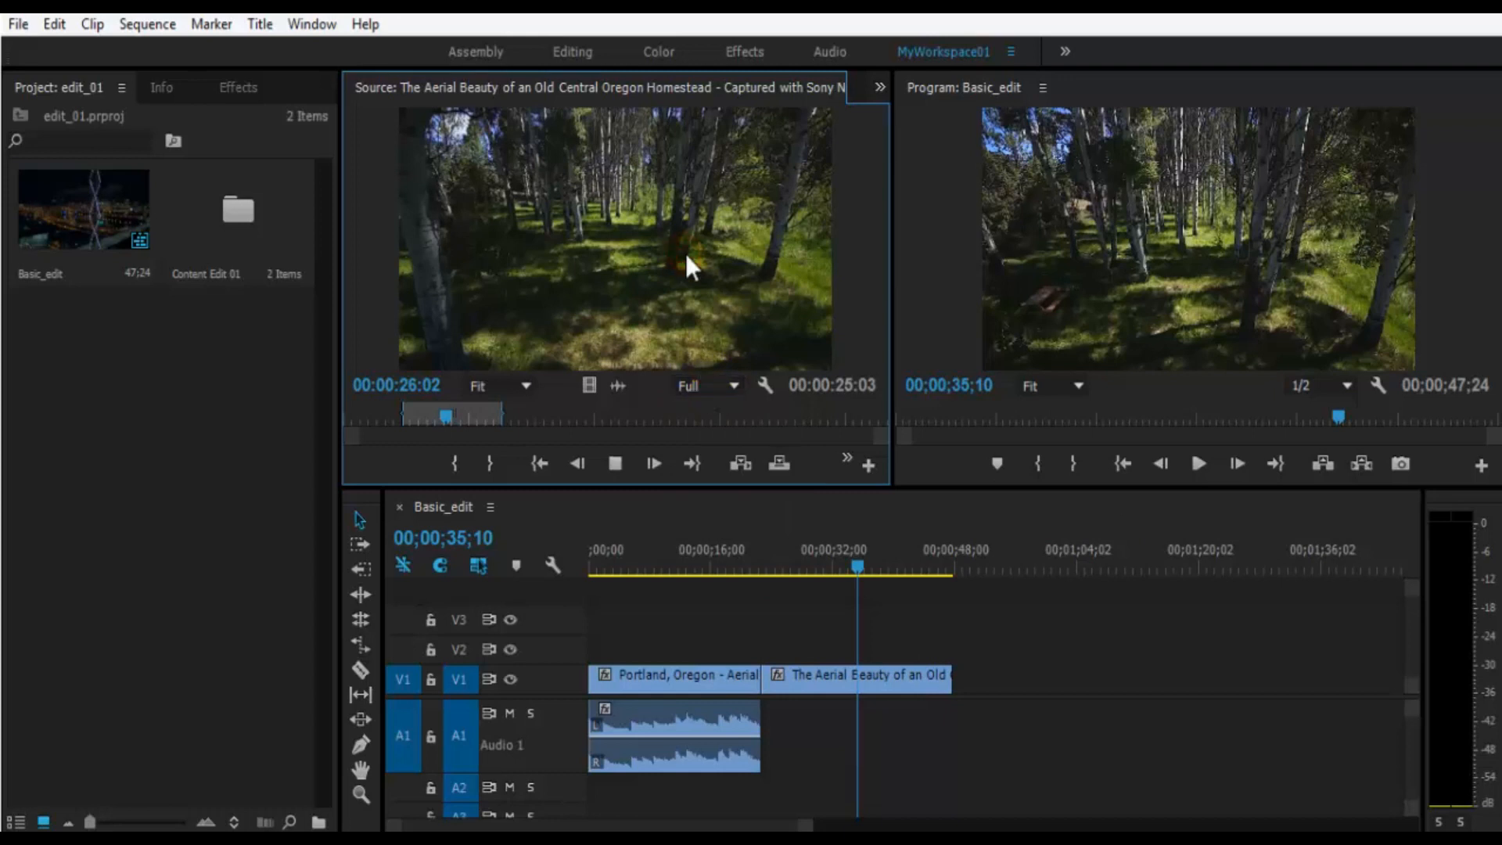
pyautogui.click(727, 387)
pyautogui.click(764, 407)
# - Review the Source monitor's paused resolution setting and turn on Loop playback
pyautogui.rightClick(774, 383)
pyautogui.moveTo(857, 498)
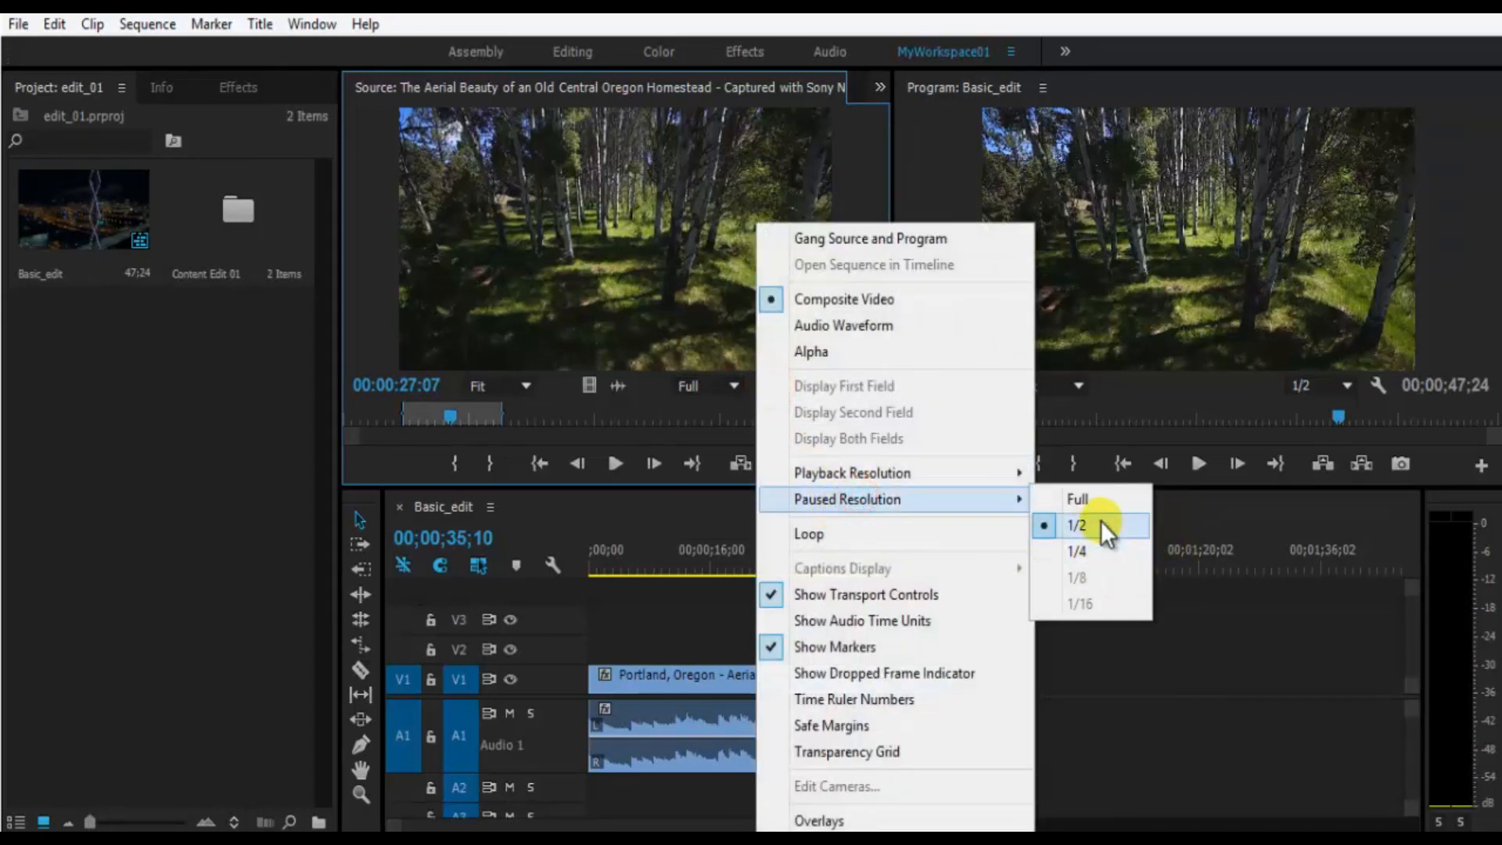
pyautogui.click(942, 537)
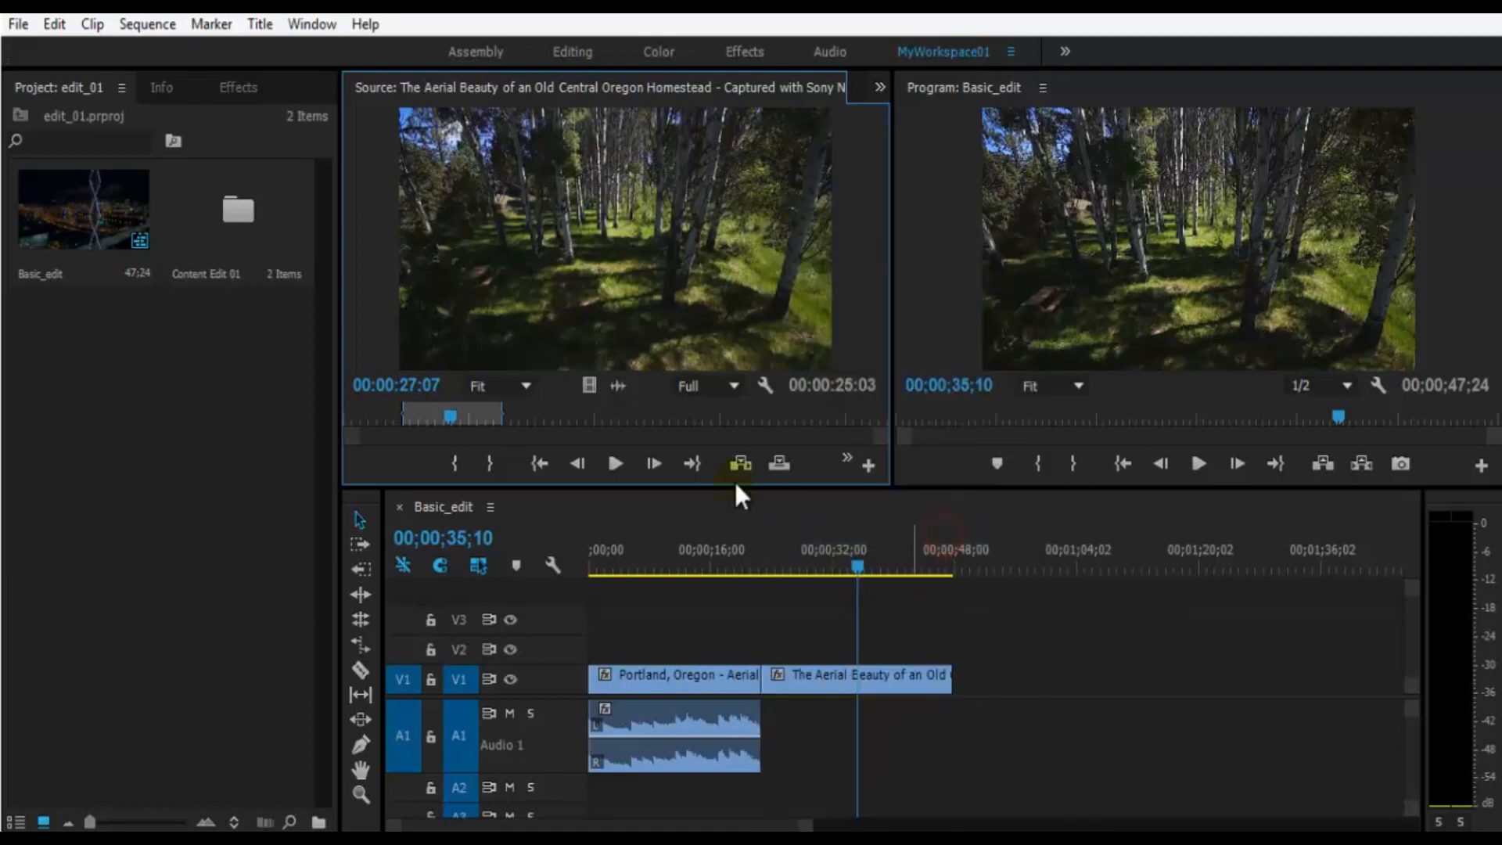
pyautogui.click(763, 387)
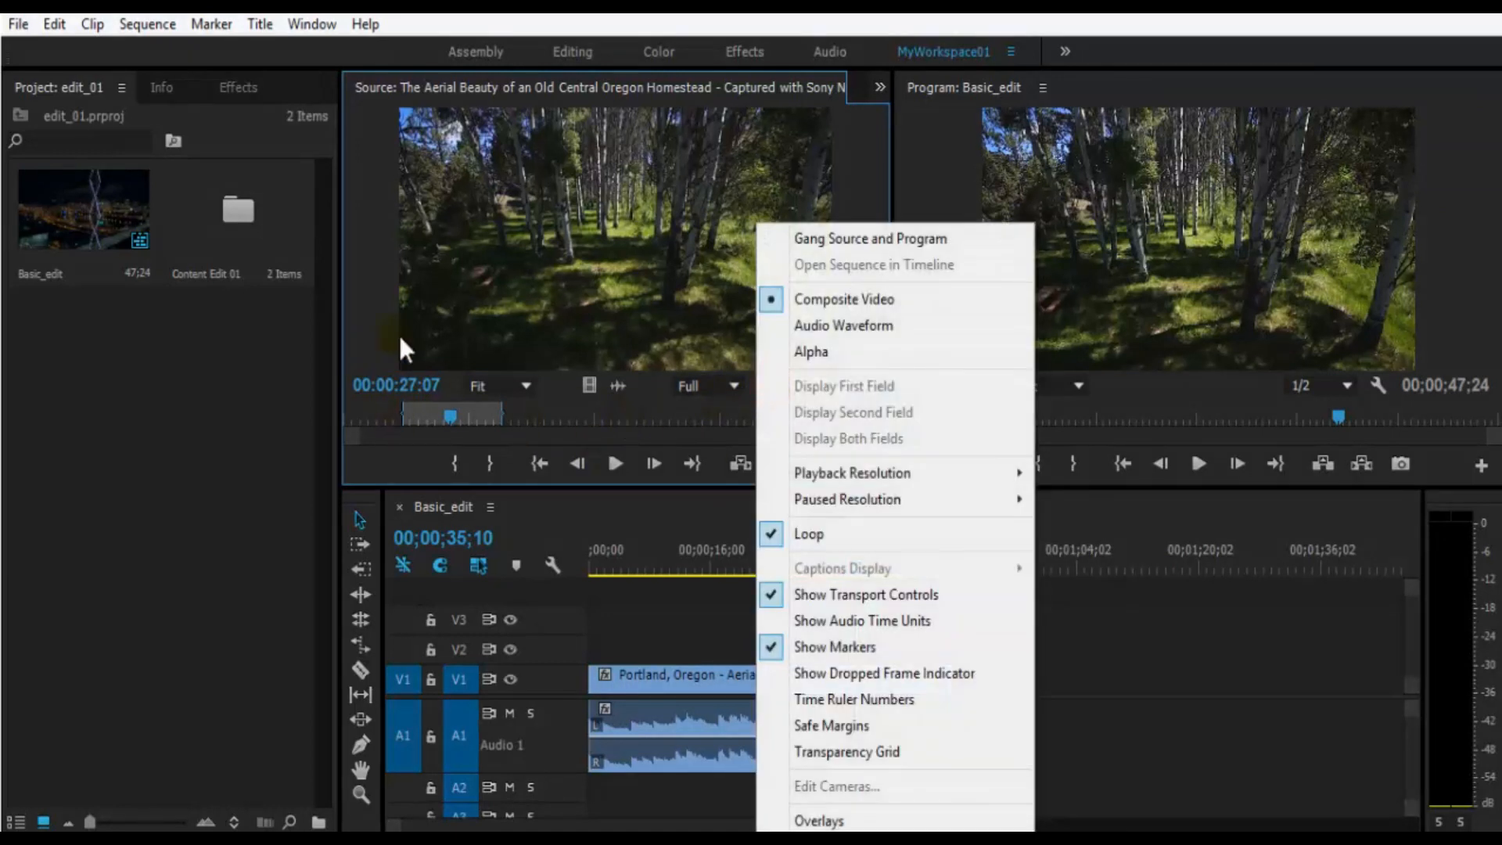
pyautogui.click(555, 313)
# - Play the source clip near its Out point several times to test looping, zooming the time ruler in on the marked range
pyautogui.press('space')
pyautogui.moveTo(447, 415); pyautogui.dragTo(490, 416)
pyautogui.press('space')
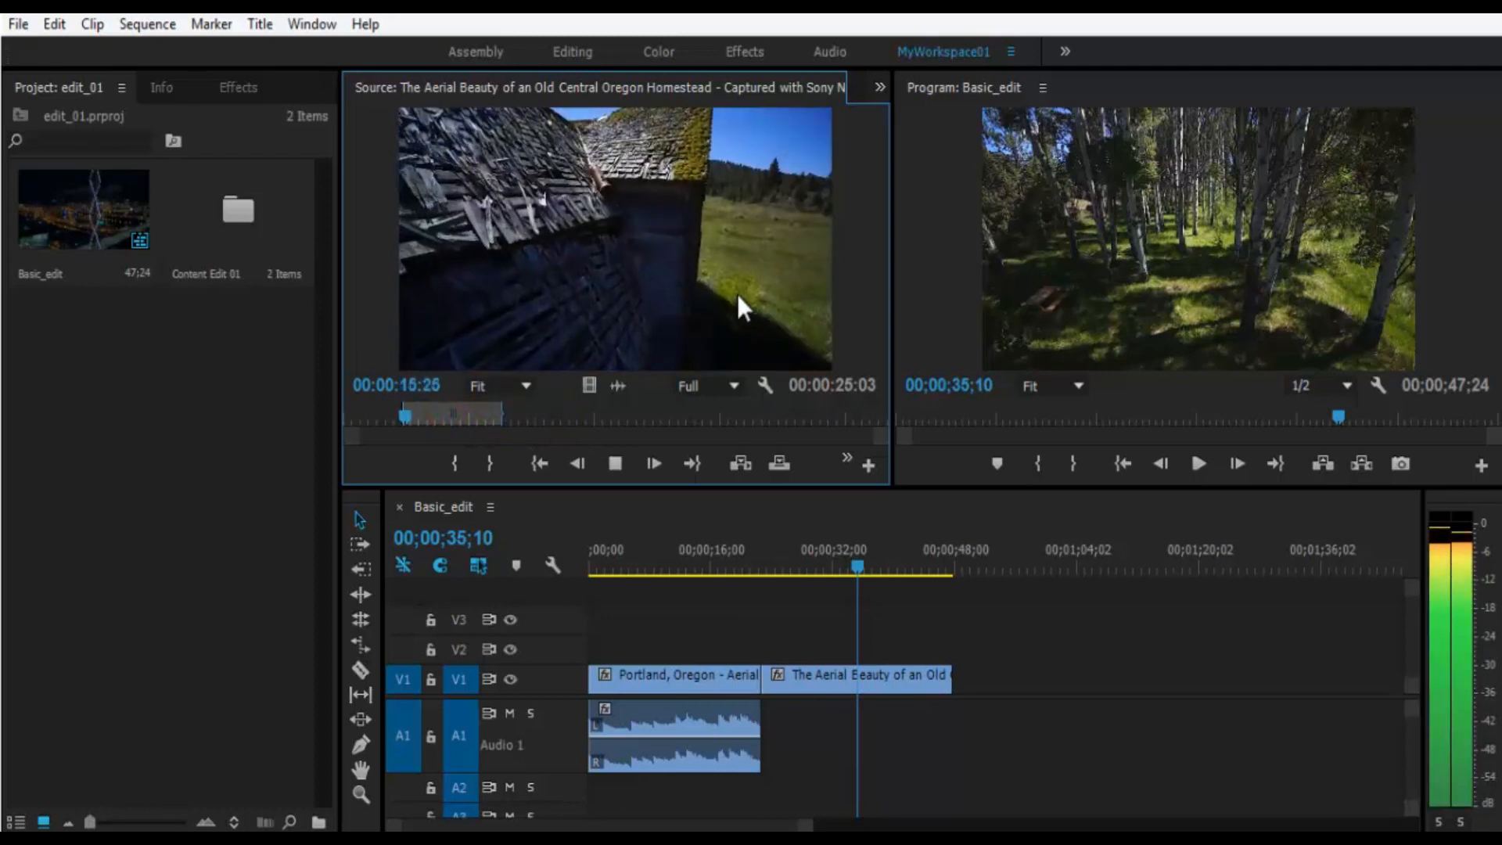
pyautogui.click(454, 462)
pyautogui.click(491, 420)
pyautogui.press('space')
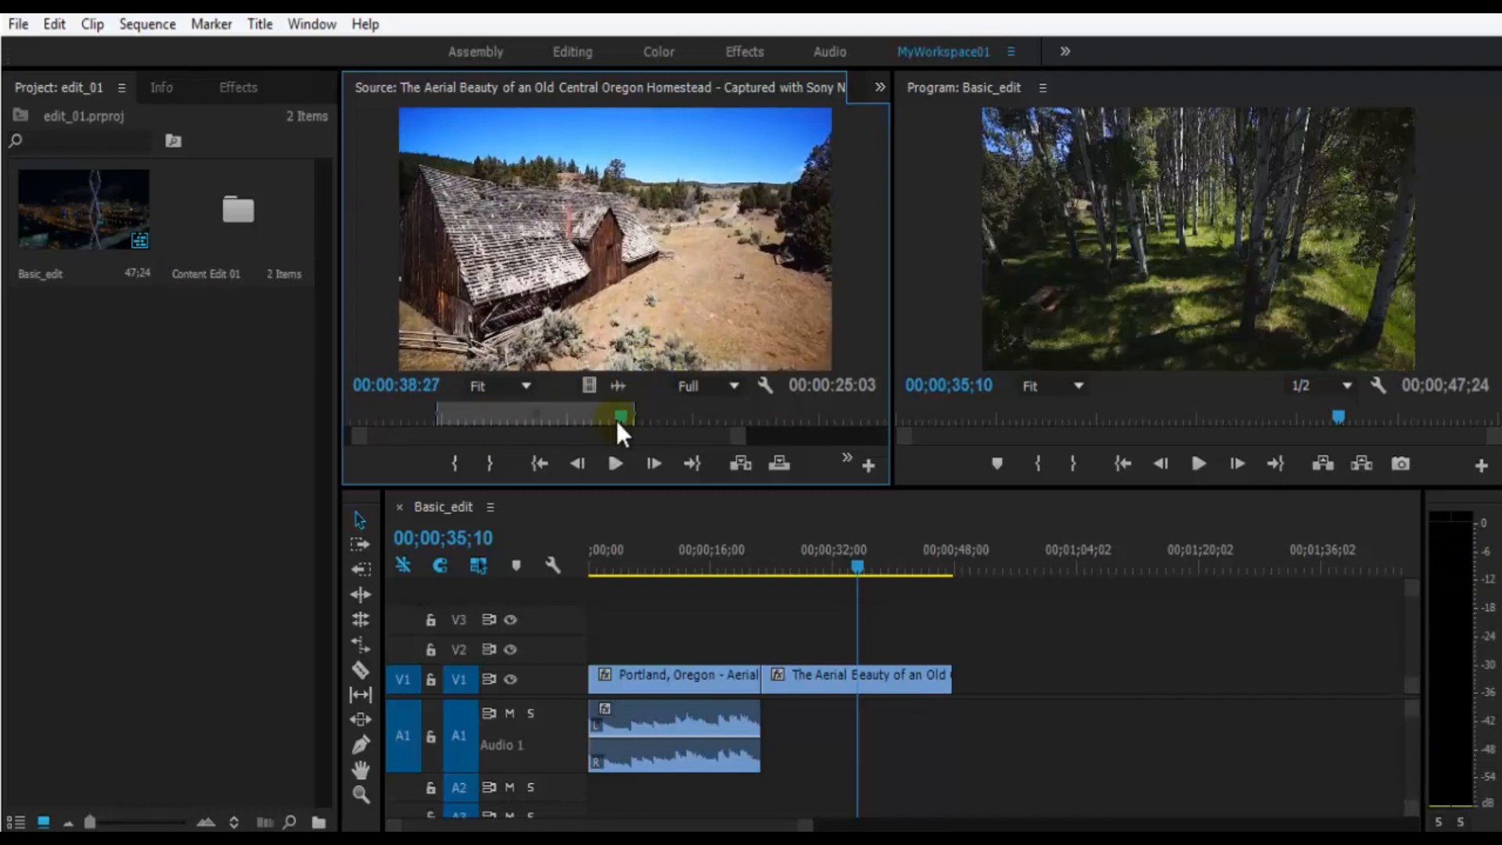
pyautogui.press('space')
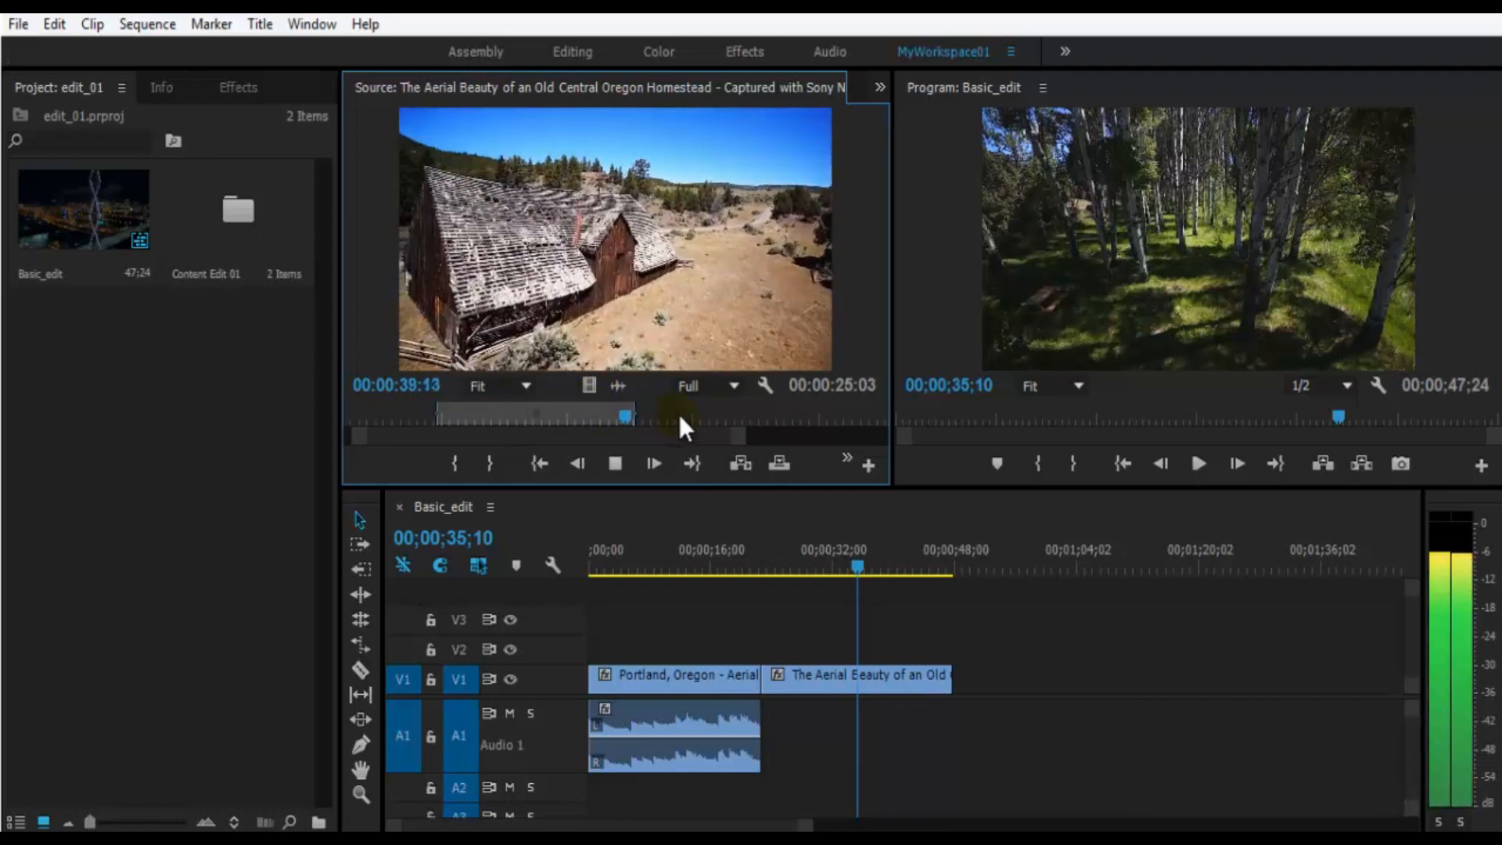
pyautogui.press('space')
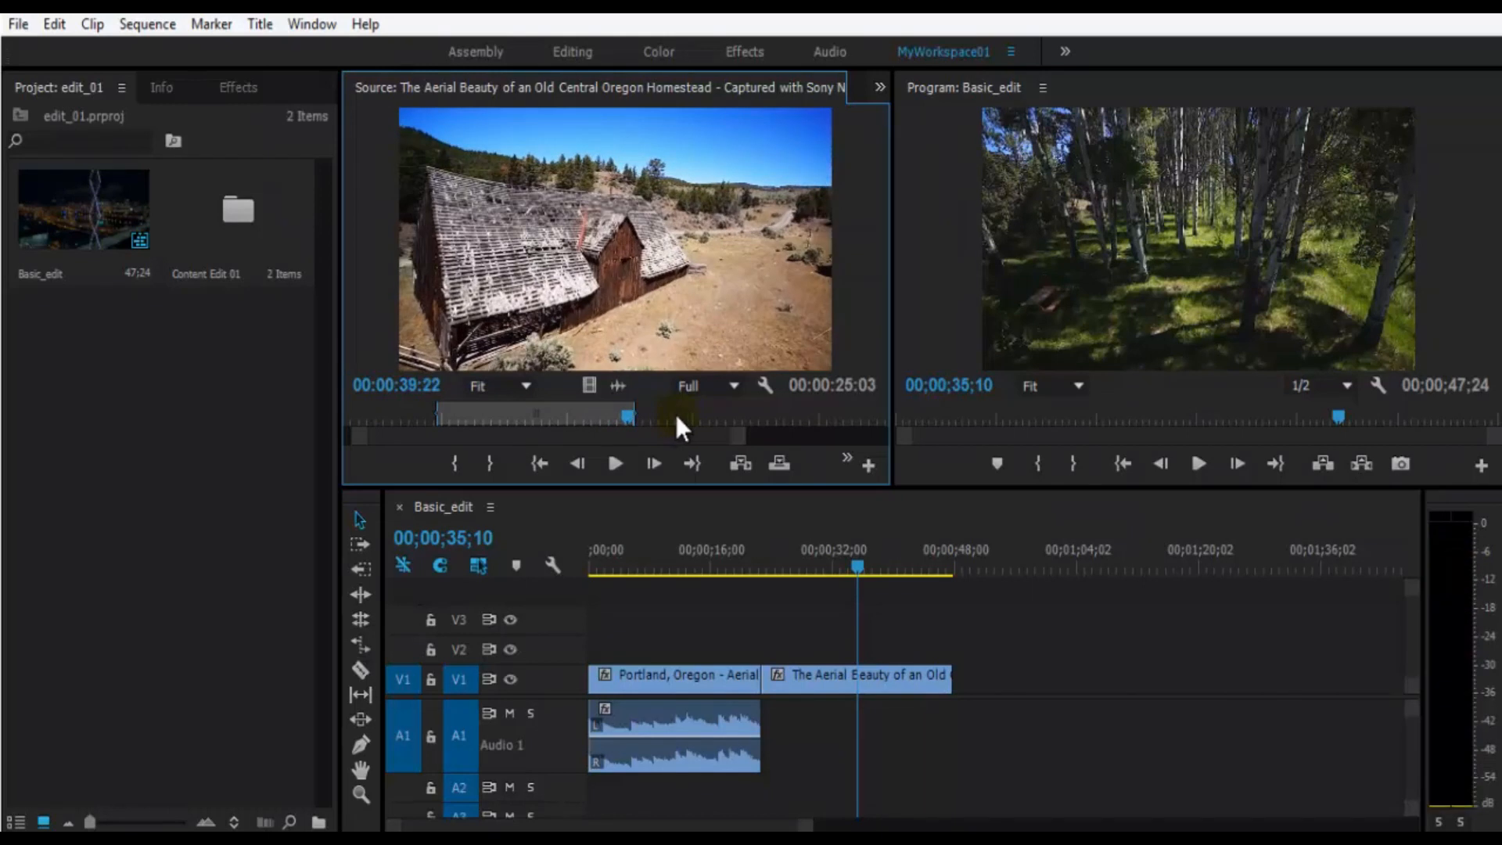
pyautogui.press('space')
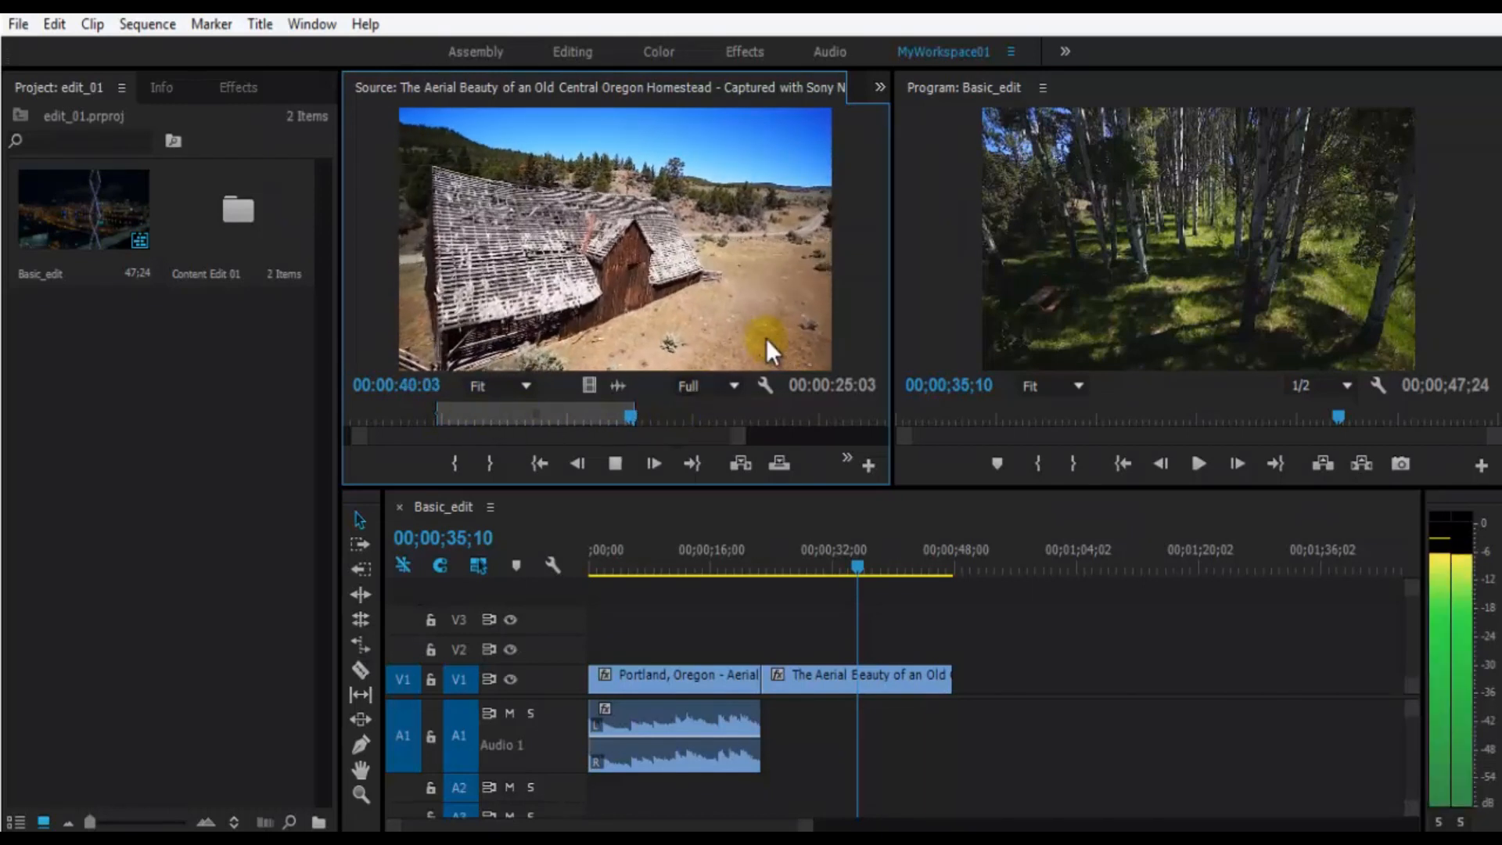
# - Turn off Loop playback in the Source monitor and adjust the zoom of its time ruler
pyautogui.click(765, 383)
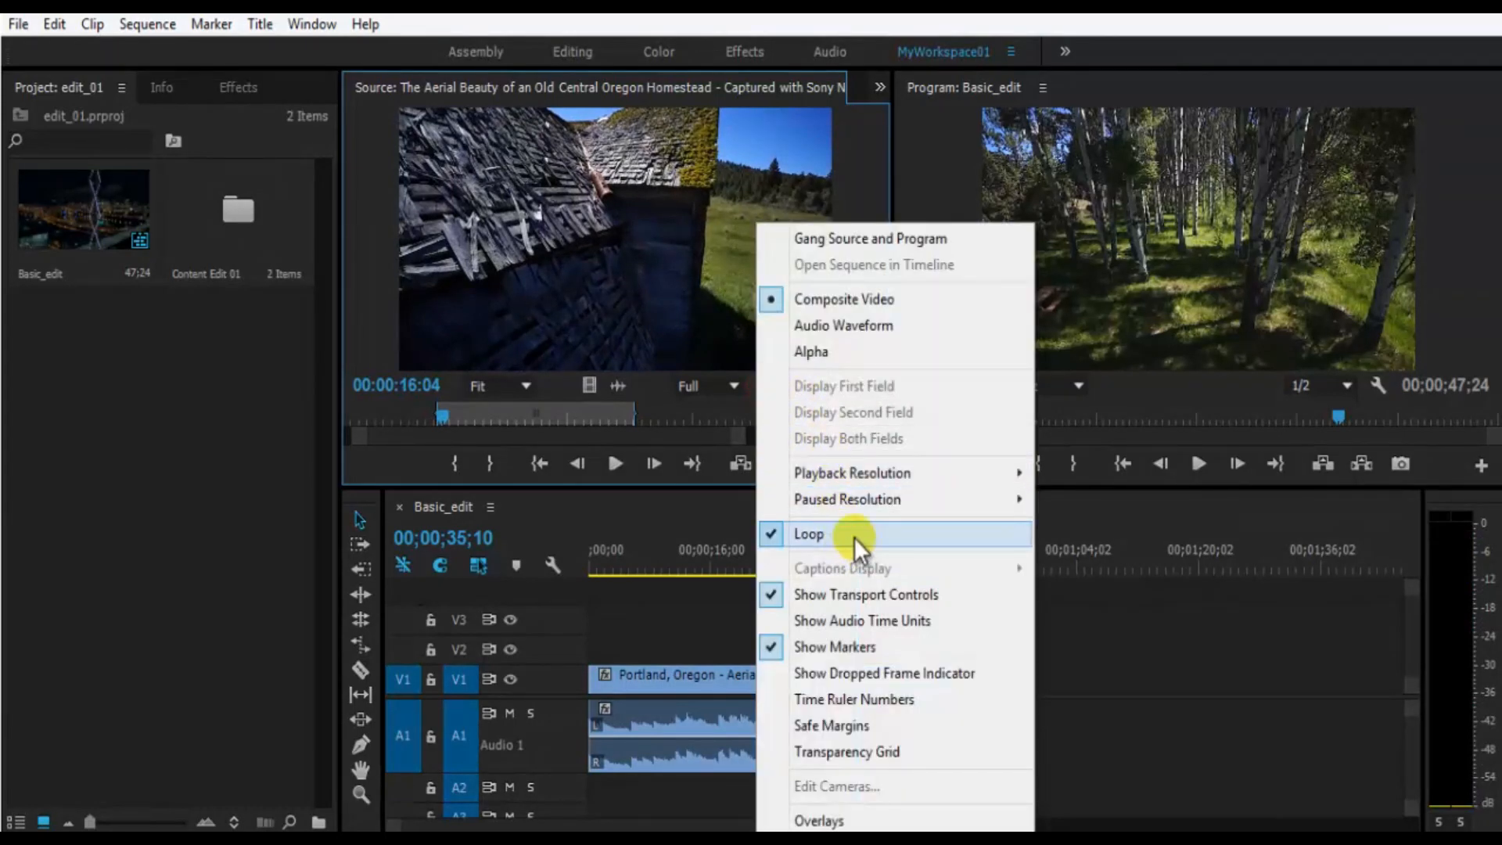
pyautogui.click(852, 534)
pyautogui.click(765, 383)
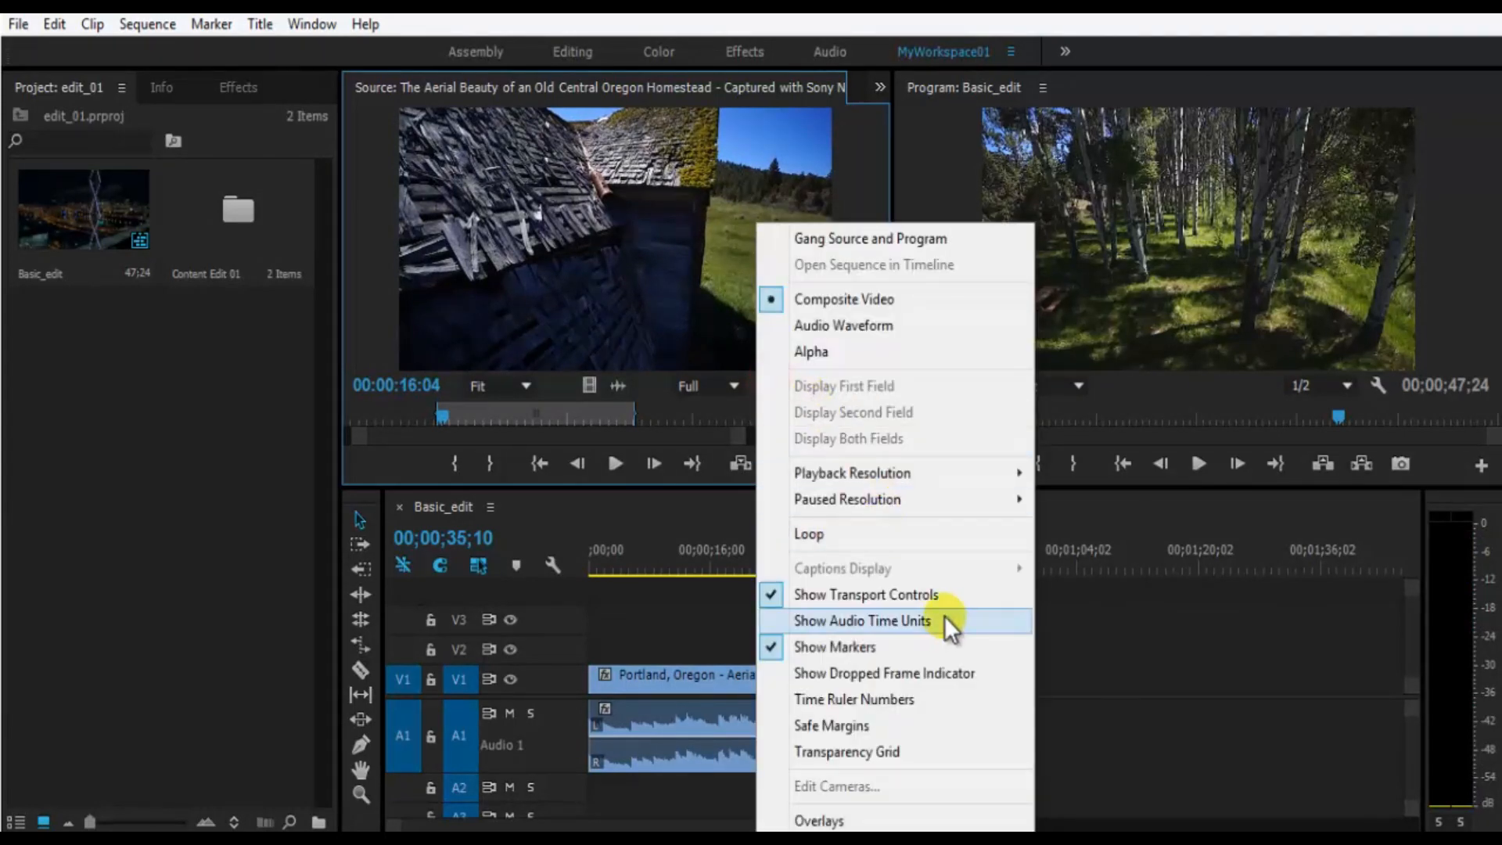
pyautogui.click(953, 588)
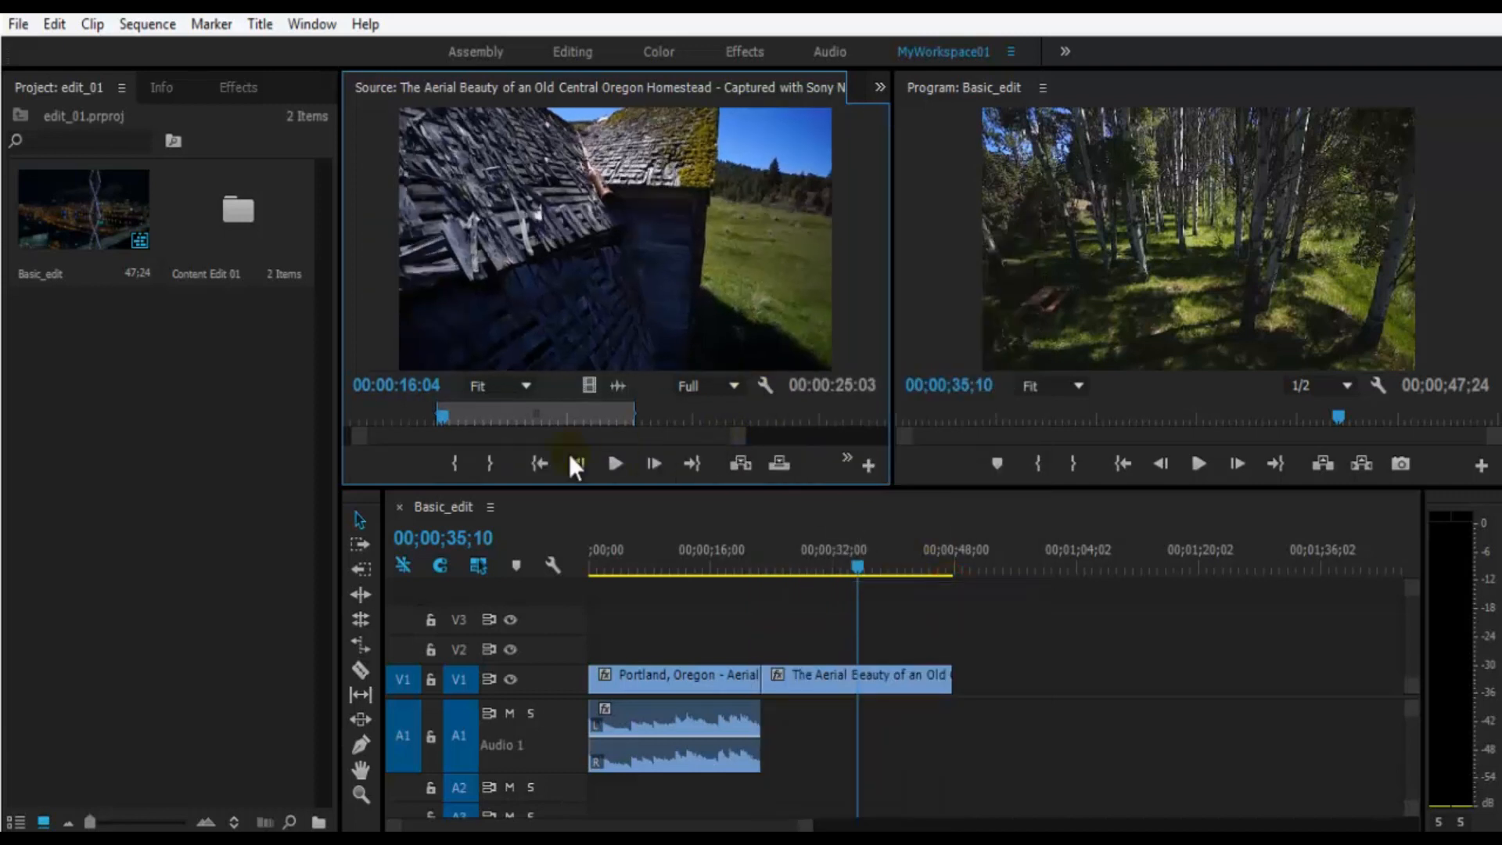
pyautogui.moveTo(740, 438); pyautogui.dragTo(815, 442)
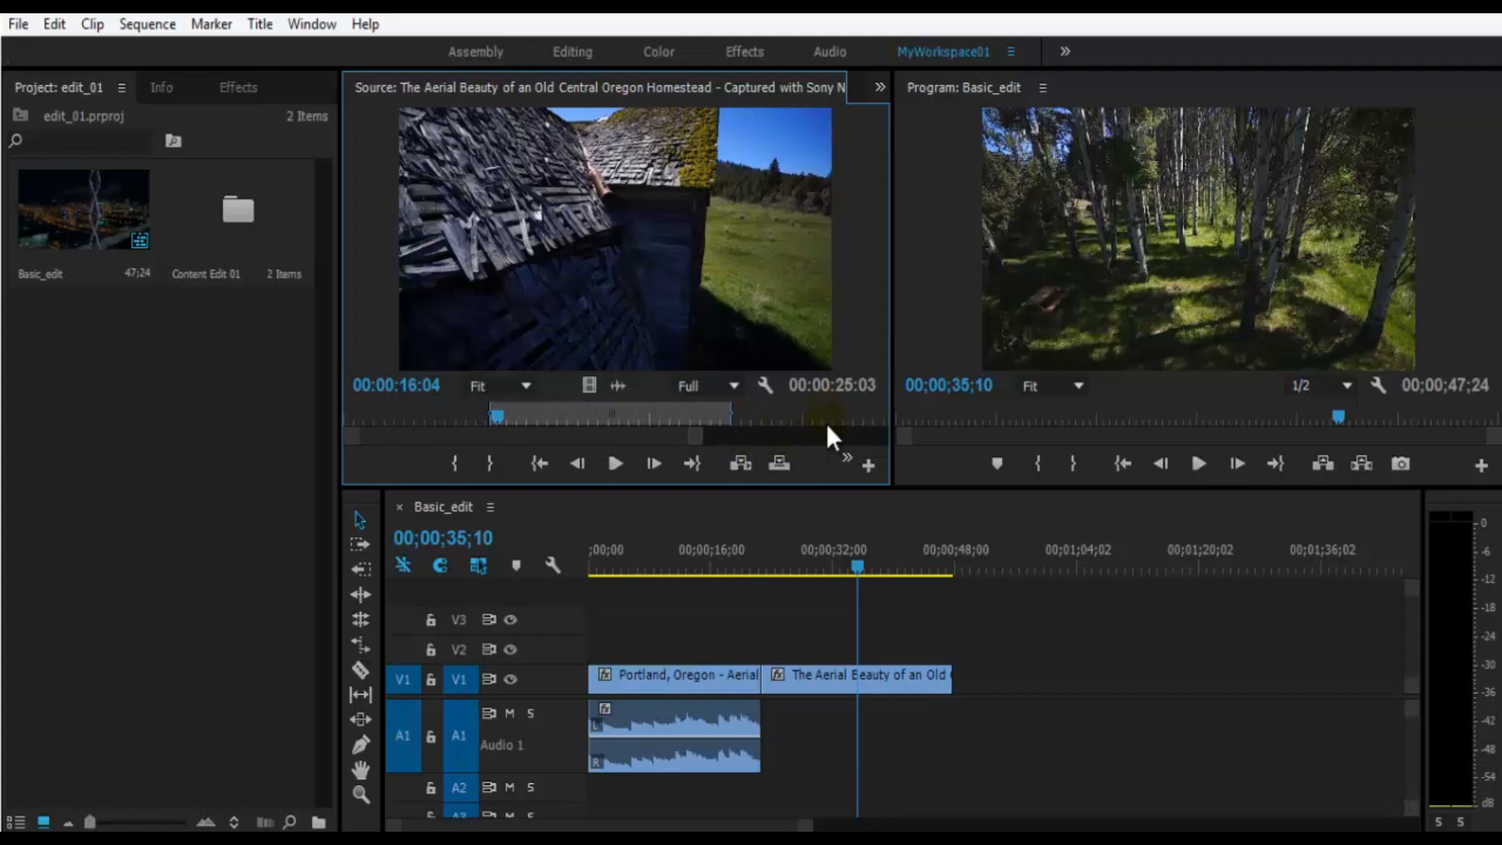
# - Move the source playhead to 00:00:24:18 and try the Safe Margins overlay, hiding it again
pyautogui.click(764, 386)
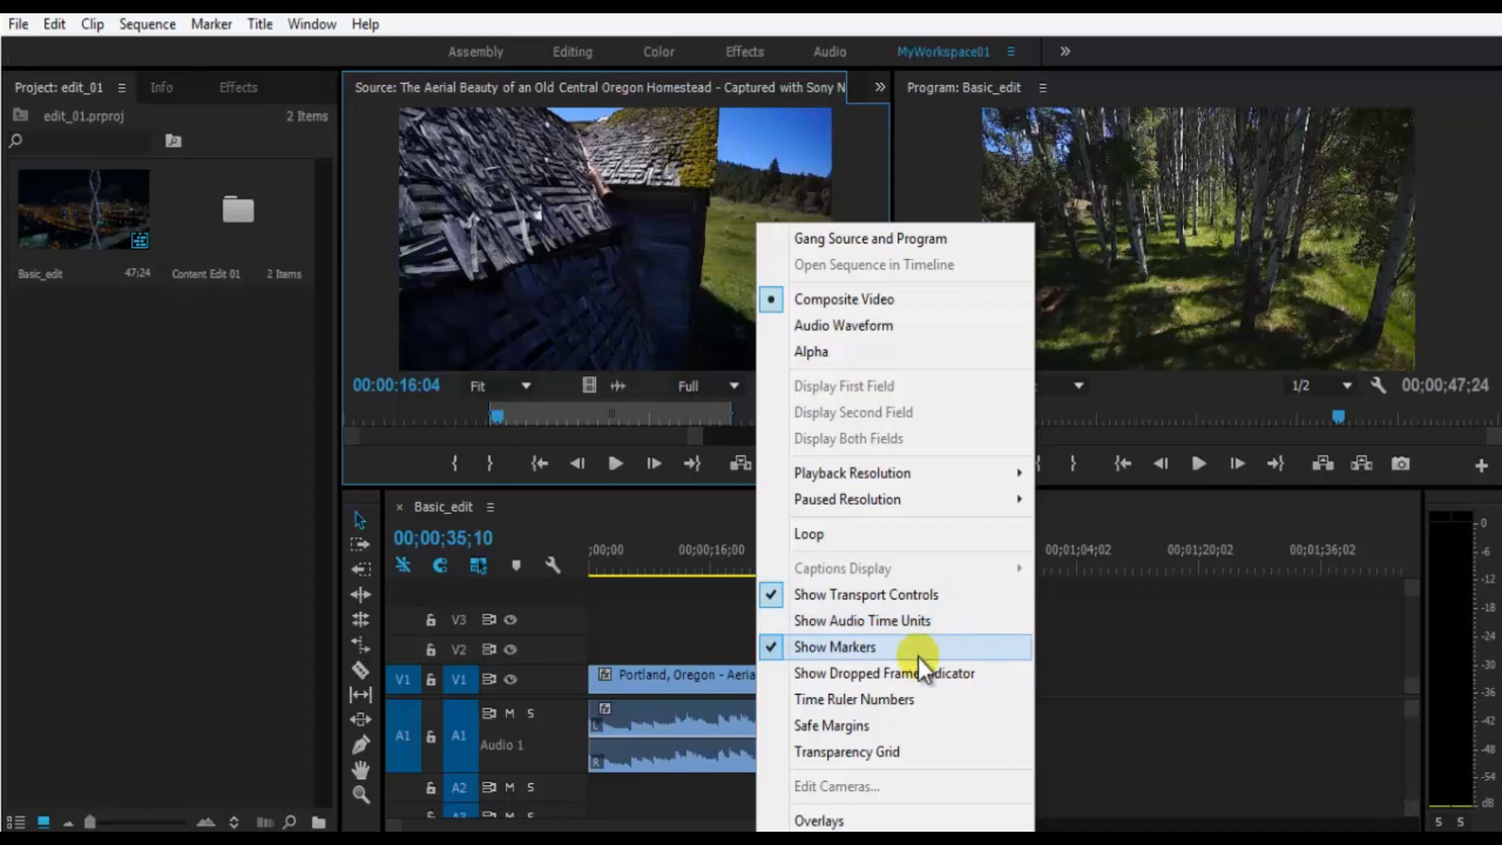
pyautogui.click(538, 414)
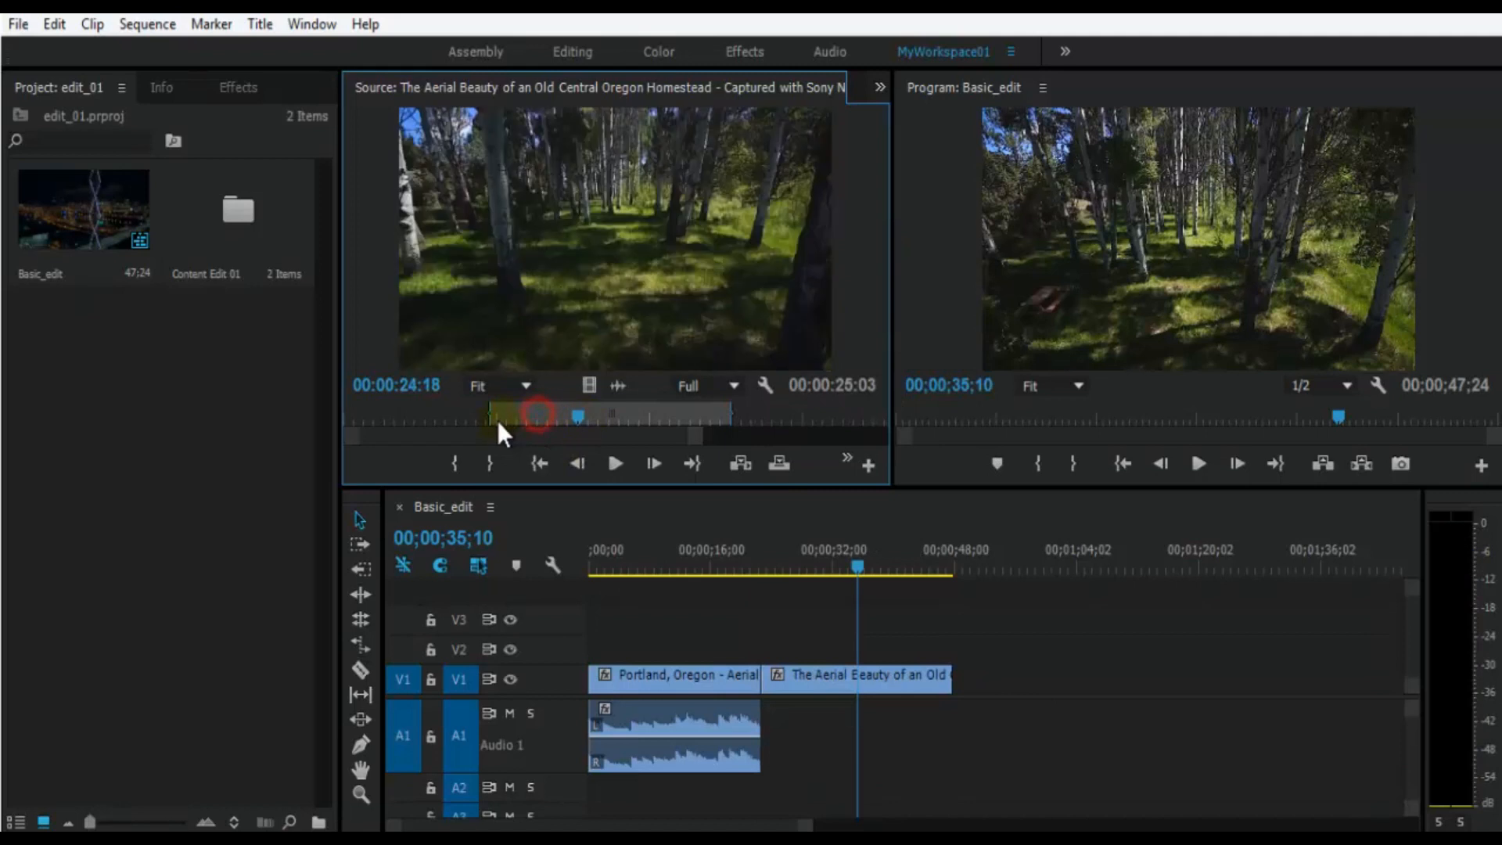
pyautogui.click(765, 385)
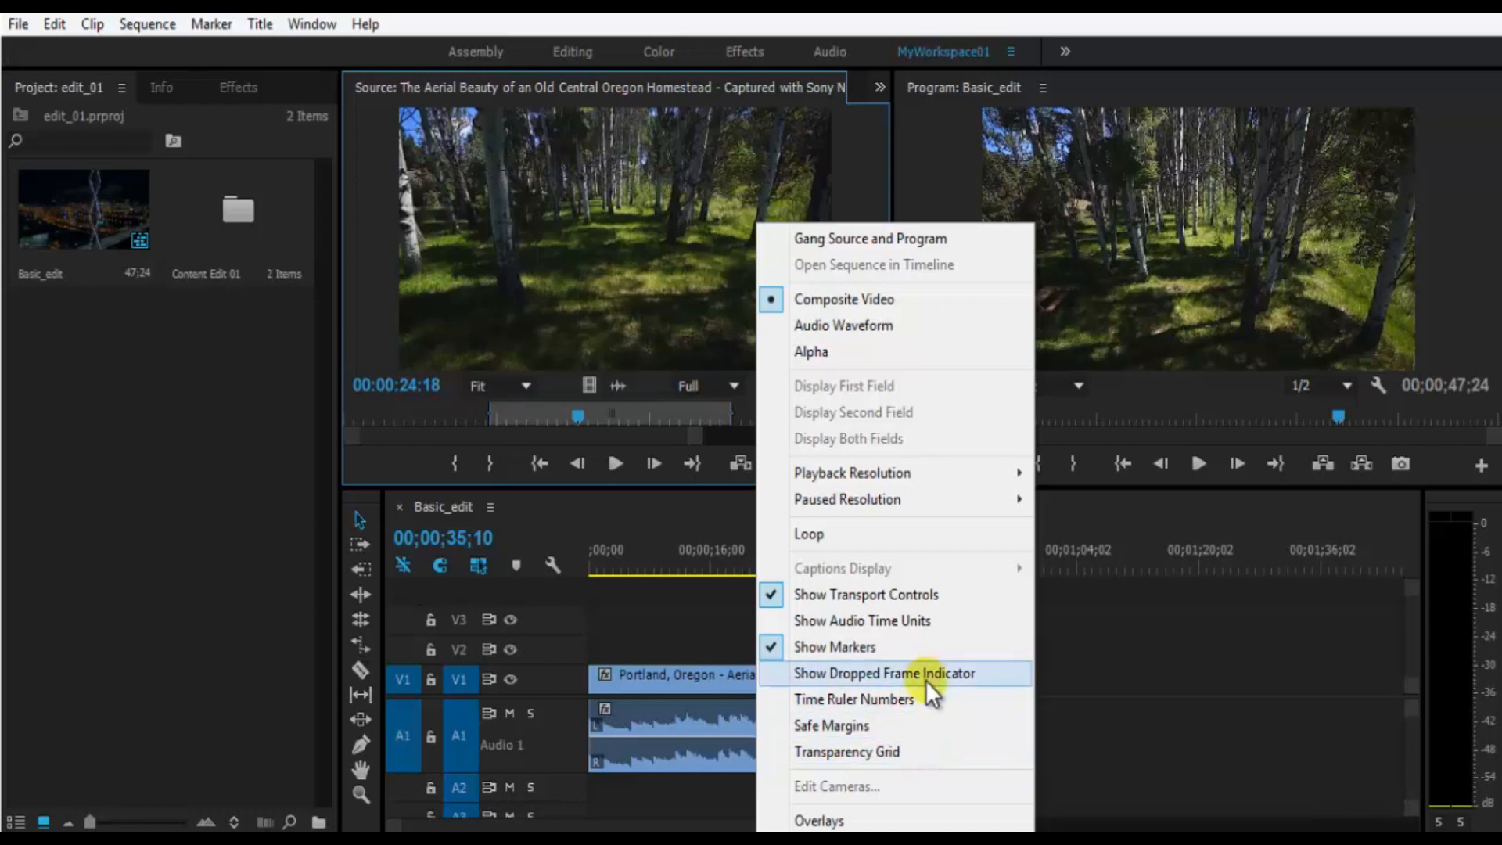
pyautogui.click(895, 725)
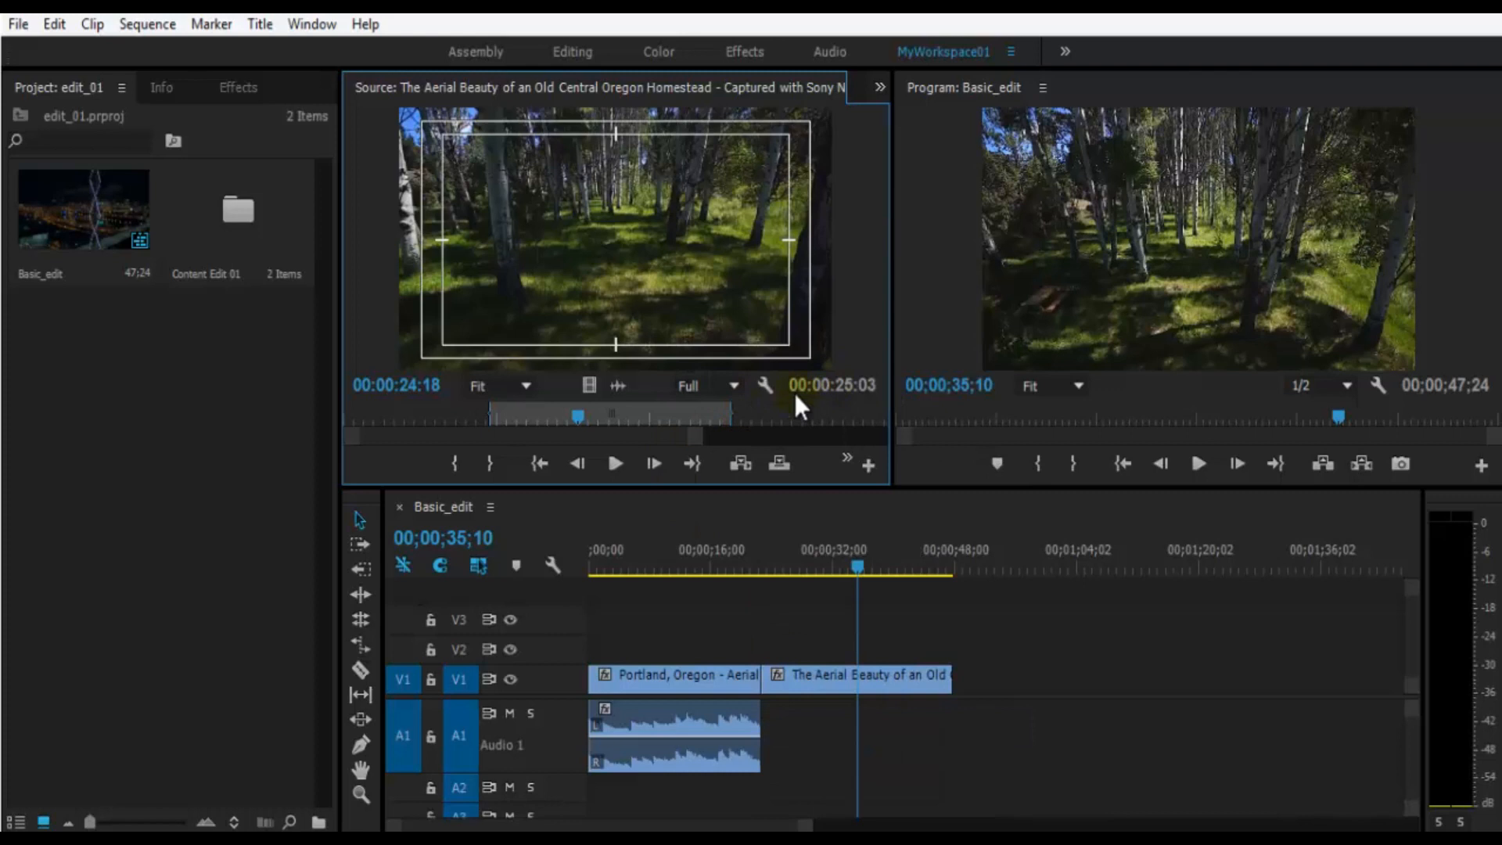
pyautogui.click(764, 391)
pyautogui.click(877, 723)
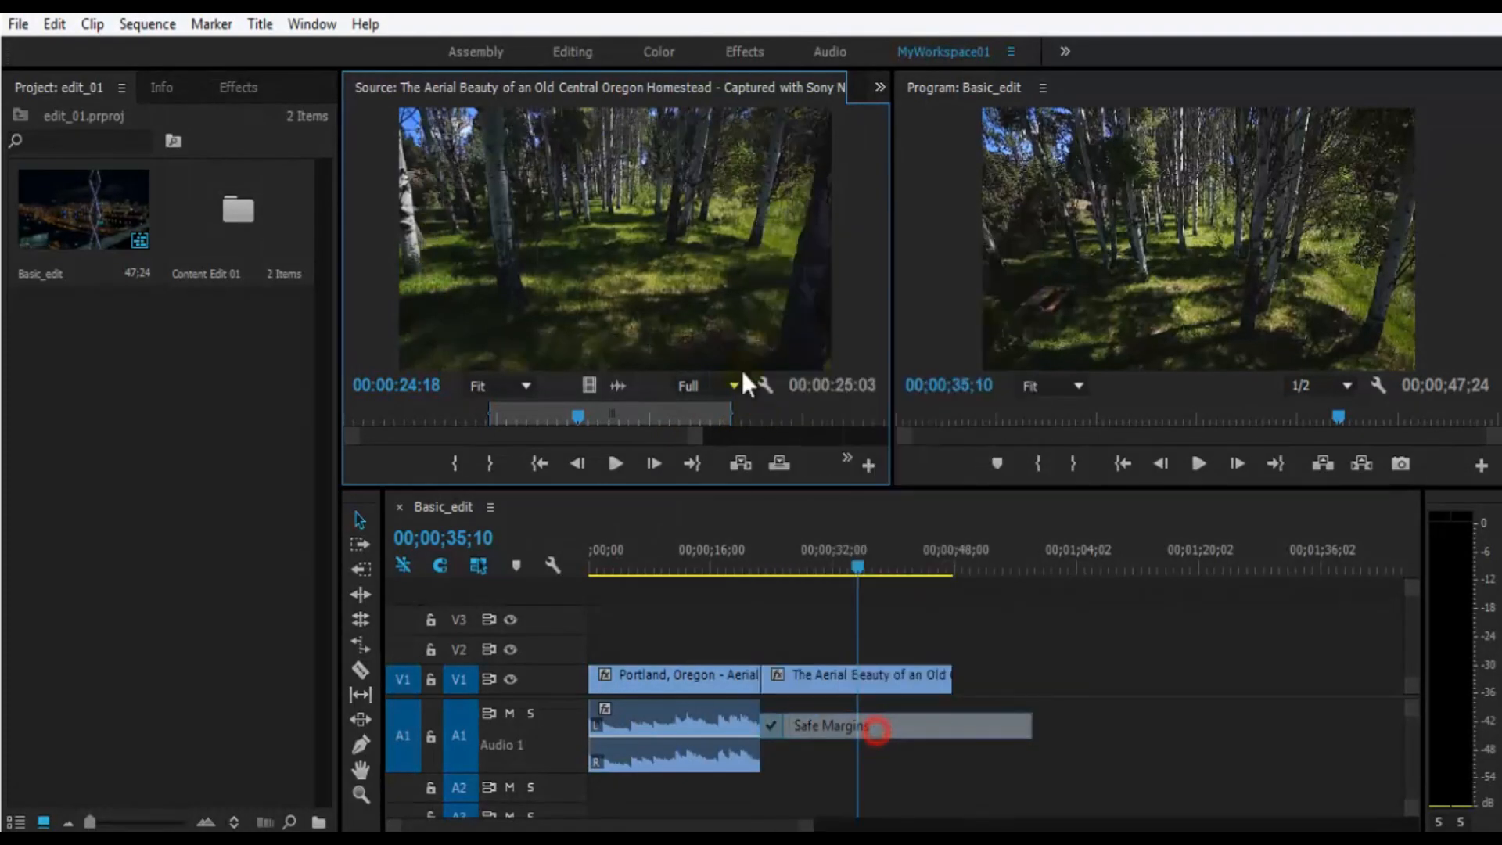
# - Review the remaining Source monitor display options without changing them and save the project
pyautogui.click(773, 392)
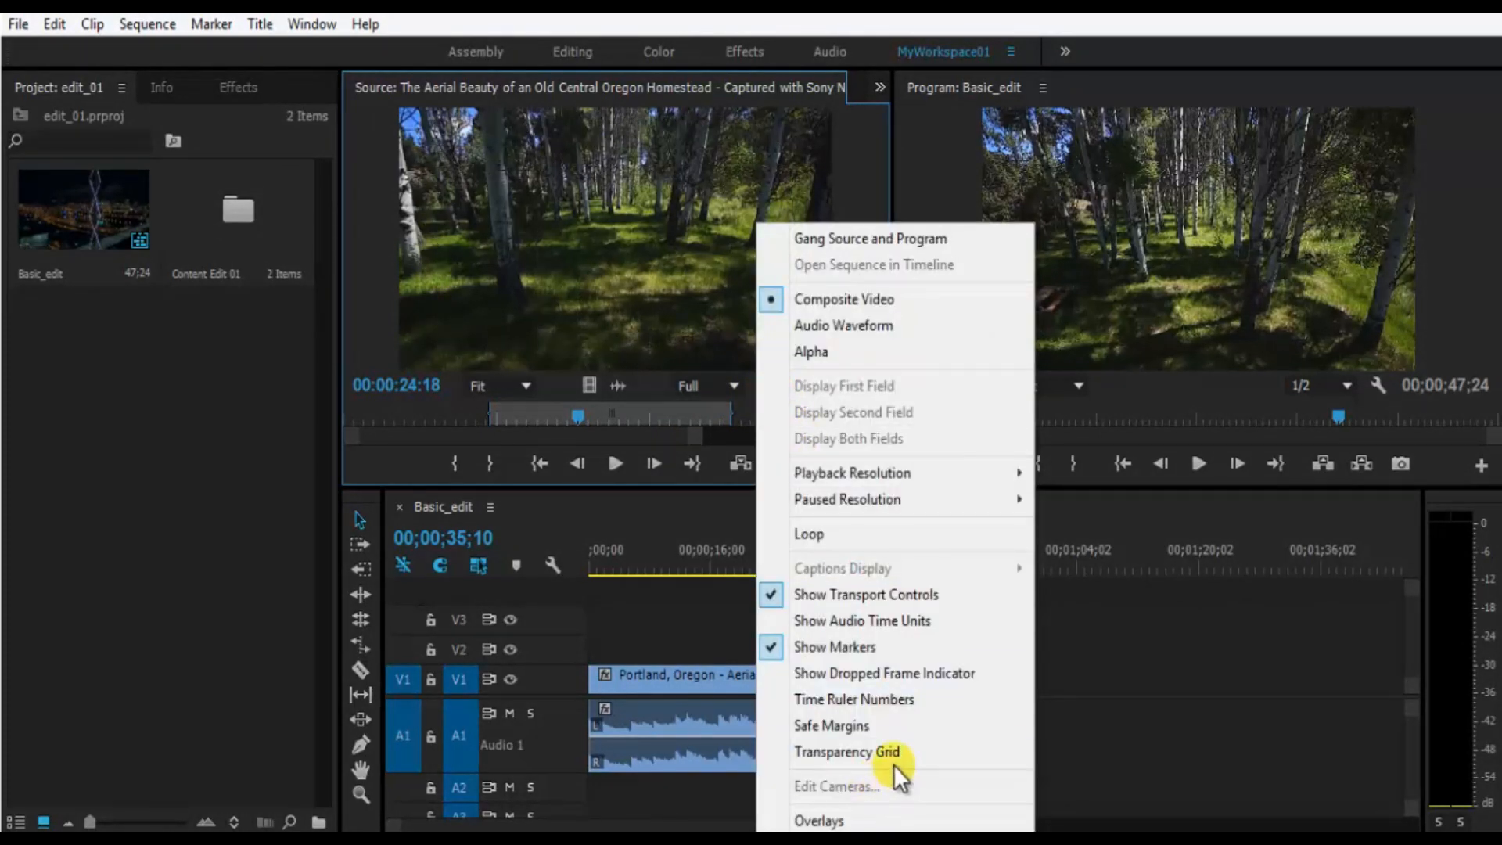
pyautogui.moveTo(900, 821)
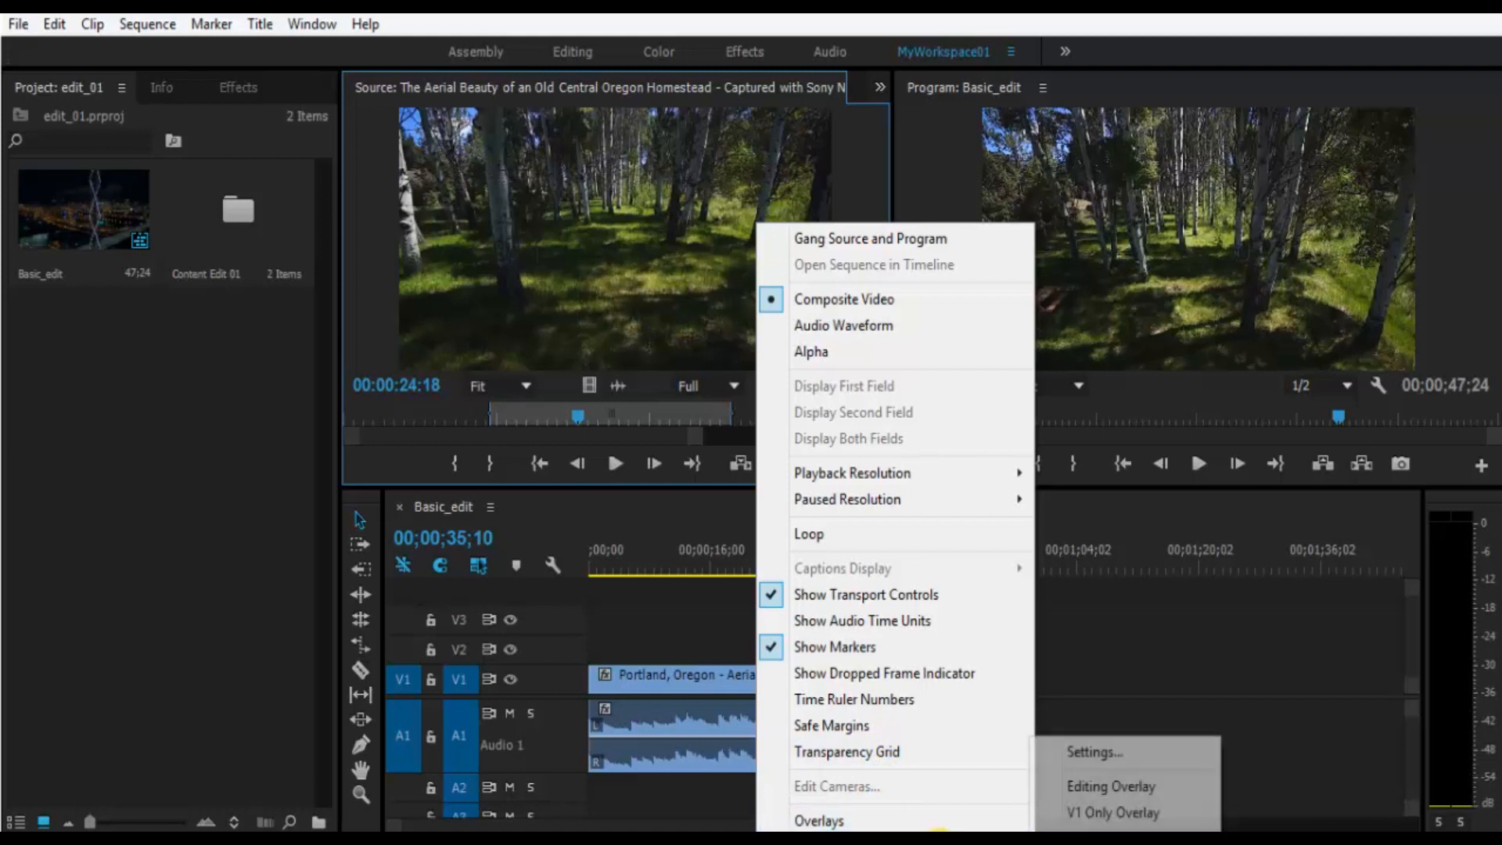
pyautogui.click(658, 162)
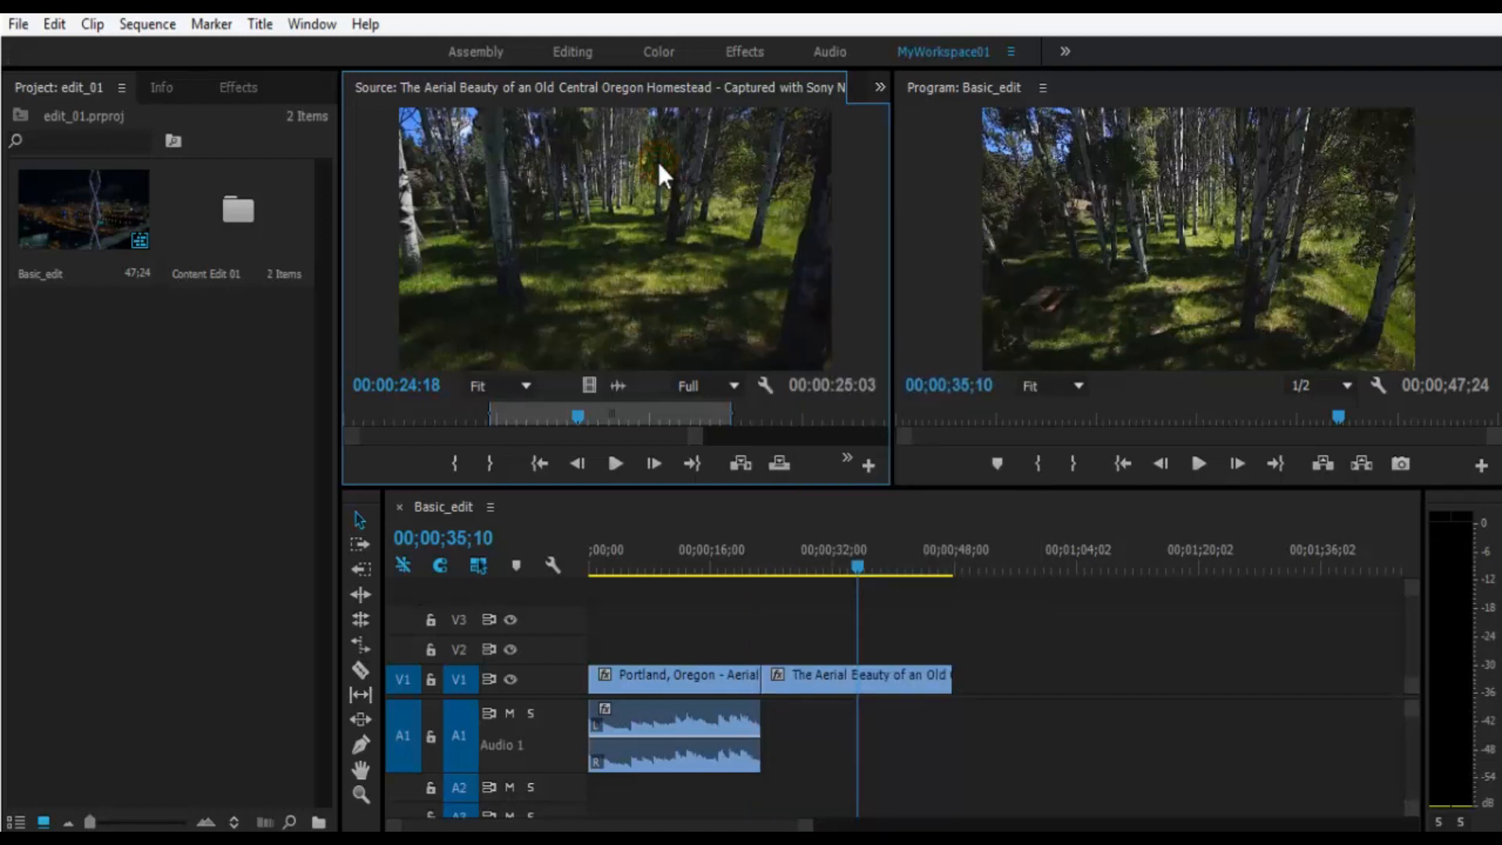
pyautogui.hotkey('ctrl', 's')
# - Play the source clip to 00:00:34:00, zoom its time ruler out to the full clip, and place the playhead at 00:00:35:09
pyautogui.moveTo(578, 416); pyautogui.dragTo(666, 419)
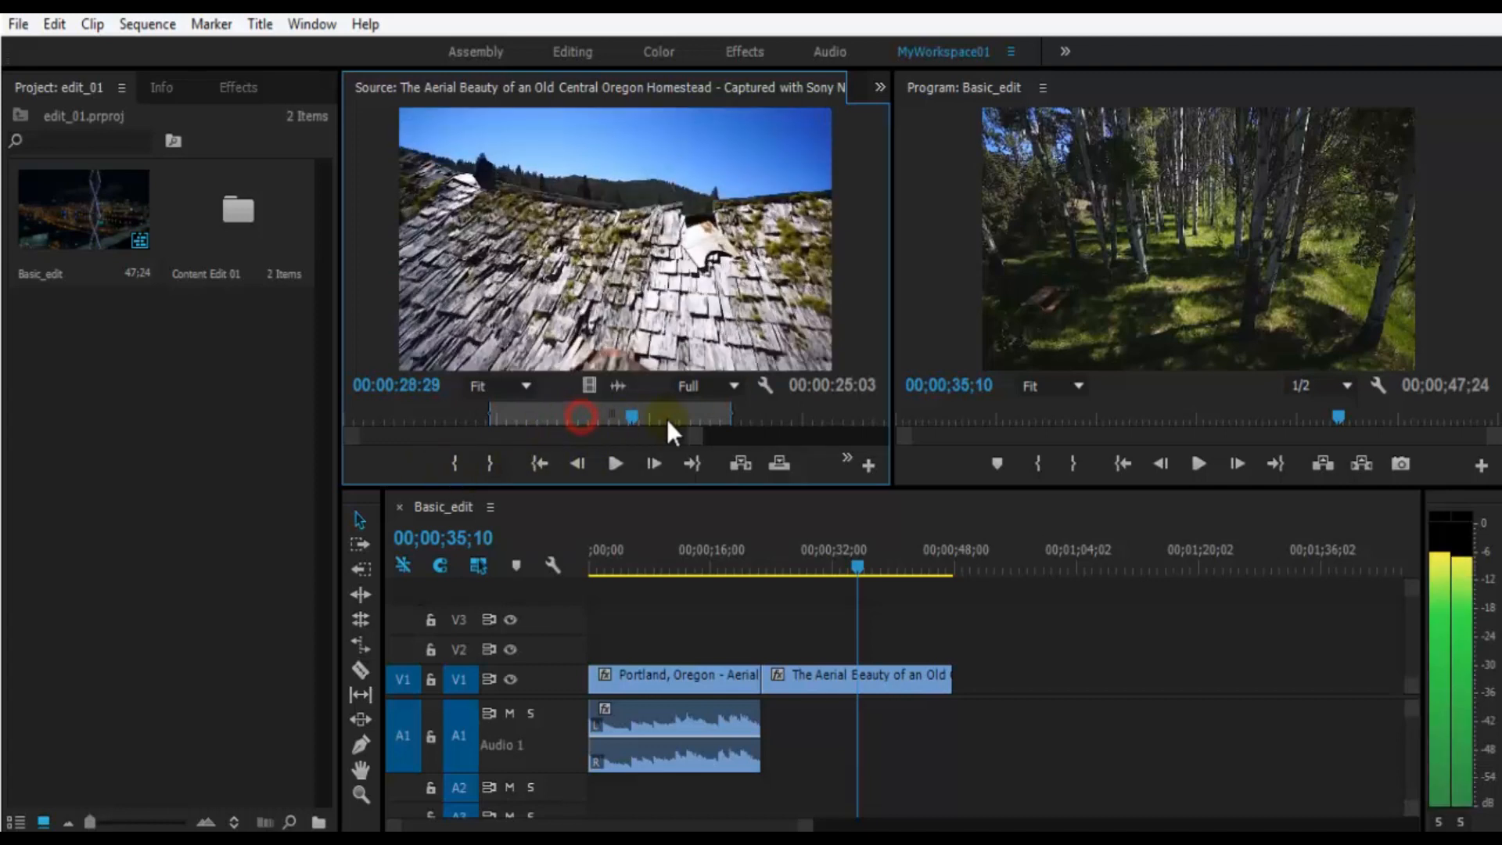
pyautogui.press('space')
pyautogui.press('space')
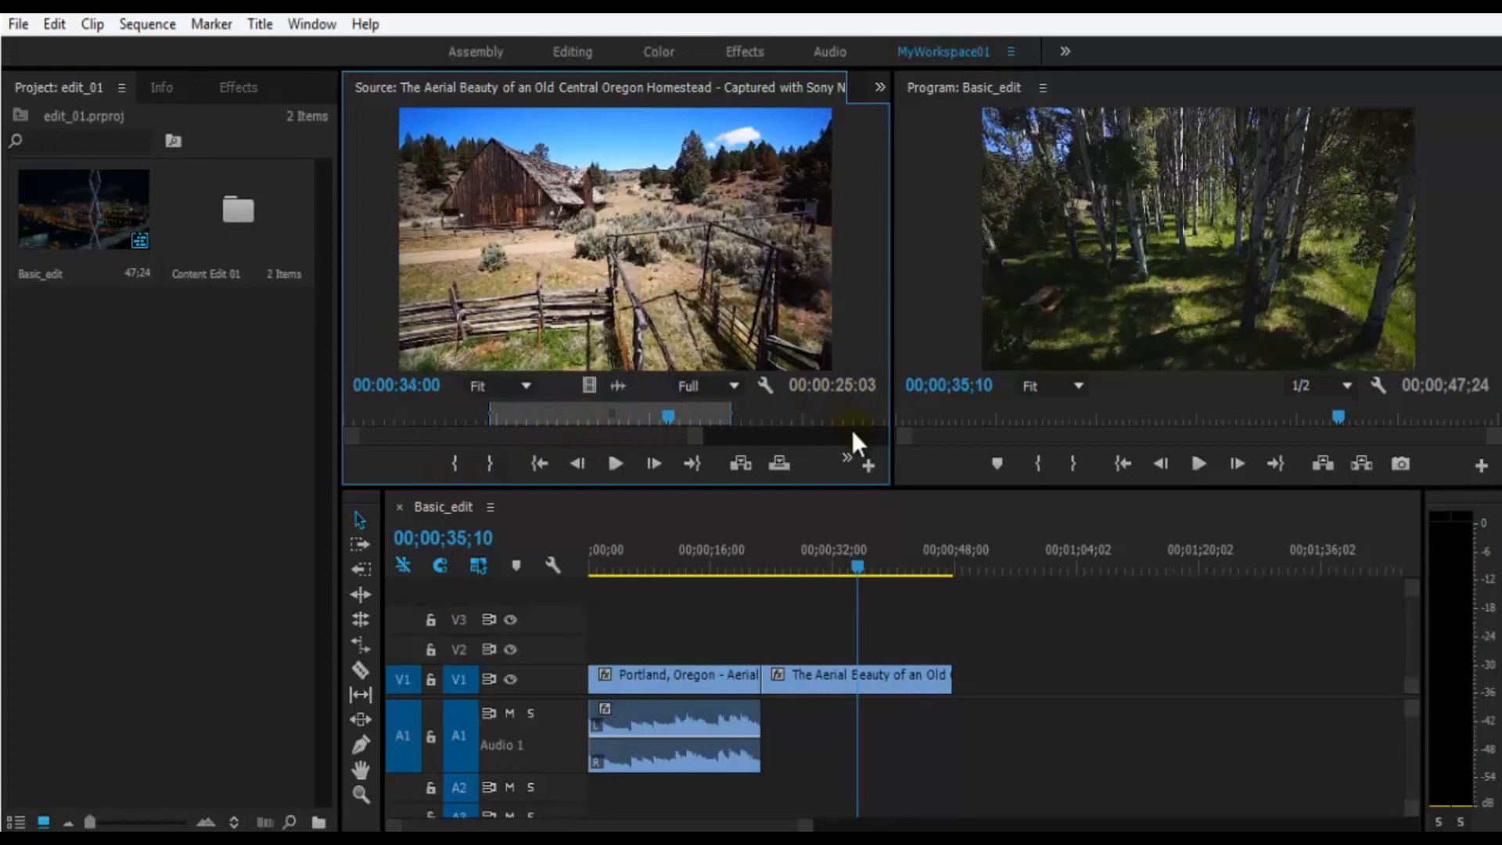
pyautogui.click(846, 428)
pyautogui.moveTo(480, 437); pyautogui.dragTo(353, 440)
pyautogui.click(481, 418)
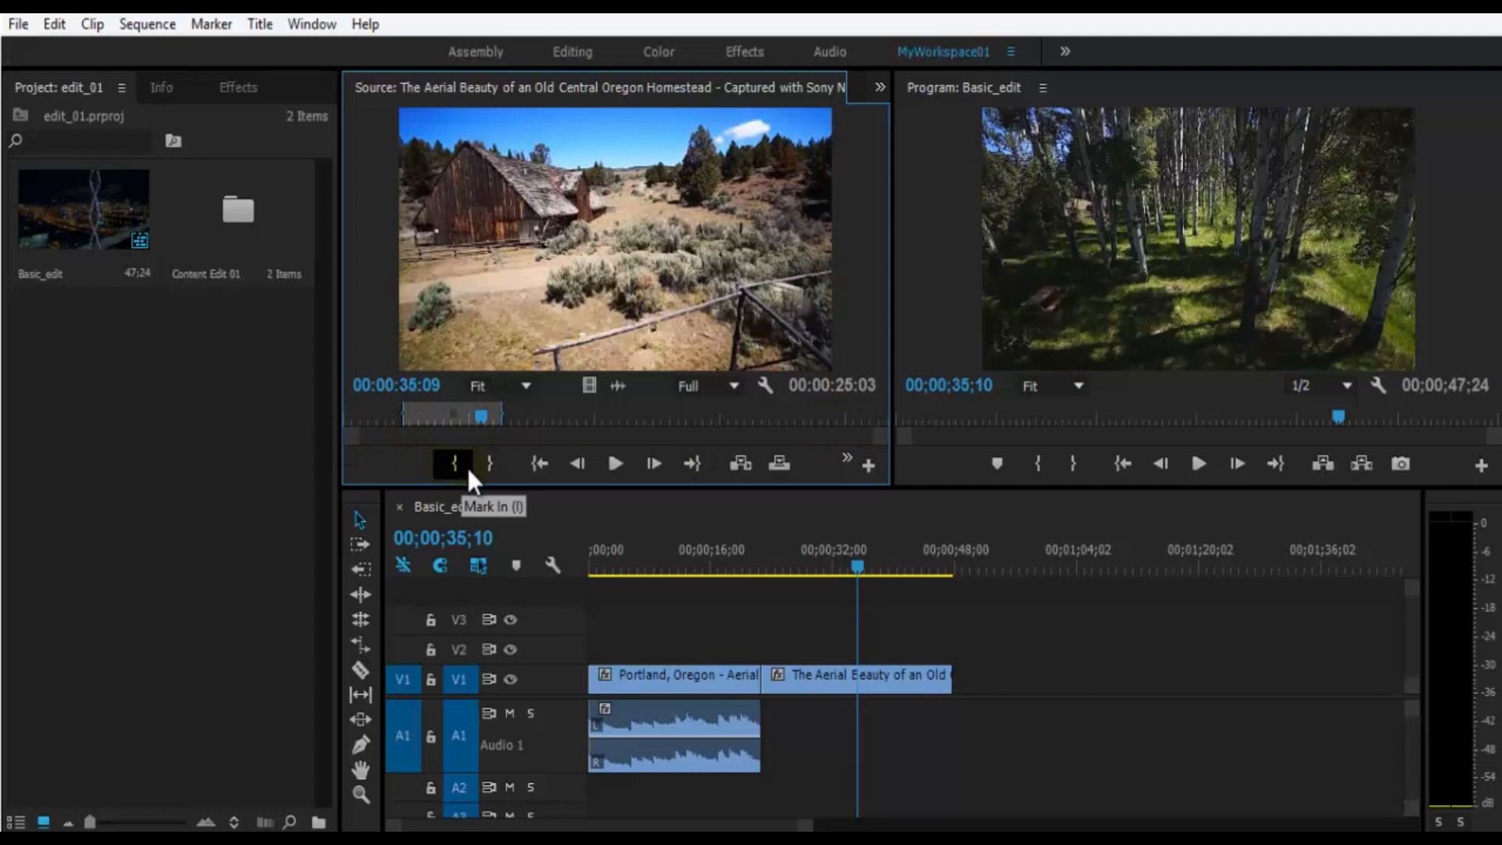
# - Try marking an In point at 00:00:21:17 in the source clip and undo it
pyautogui.moveTo(481, 416); pyautogui.dragTo(426, 418)
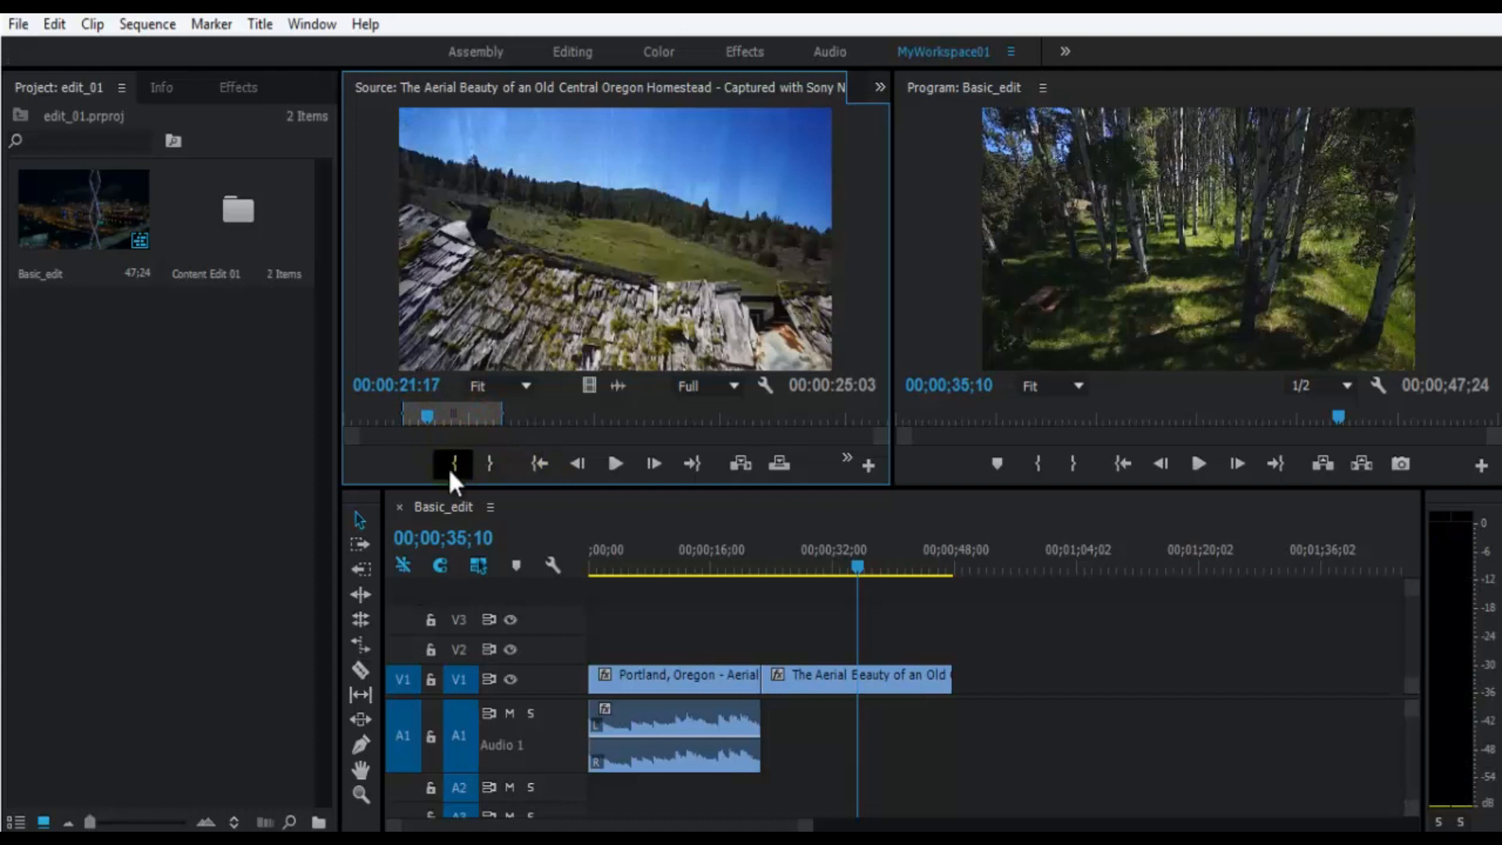
pyautogui.click(451, 467)
pyautogui.hotkey('ctrl', 'z')
# - Scrub the source clip to 00:00:29:21, and jump to its In point and to its Out point at 00:00:40:14
pyautogui.click(422, 412)
pyautogui.moveTo(431, 412); pyautogui.dragTo(459, 415)
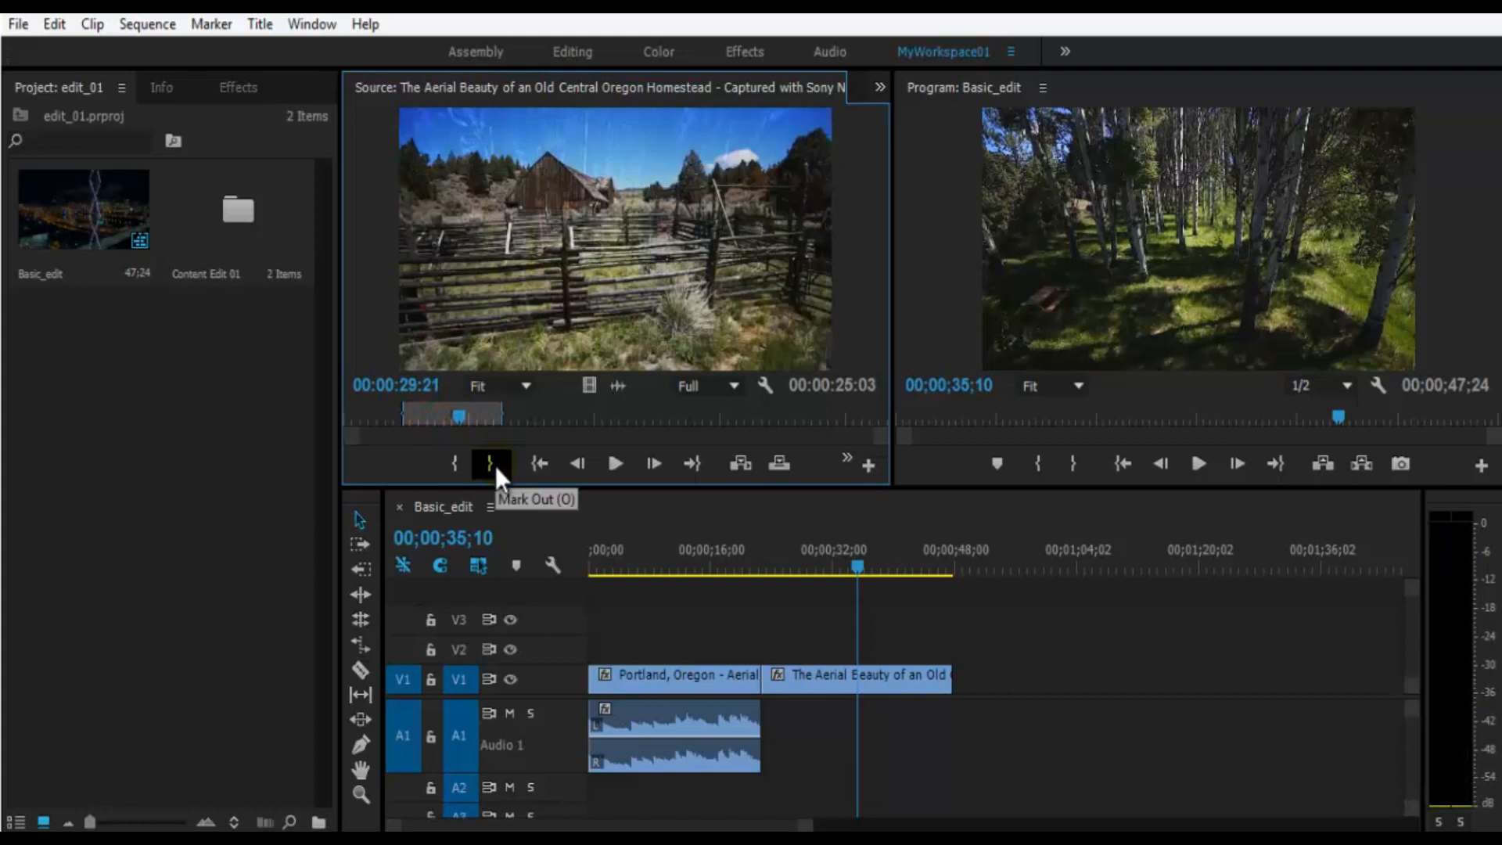
pyautogui.click(539, 464)
pyautogui.click(693, 463)
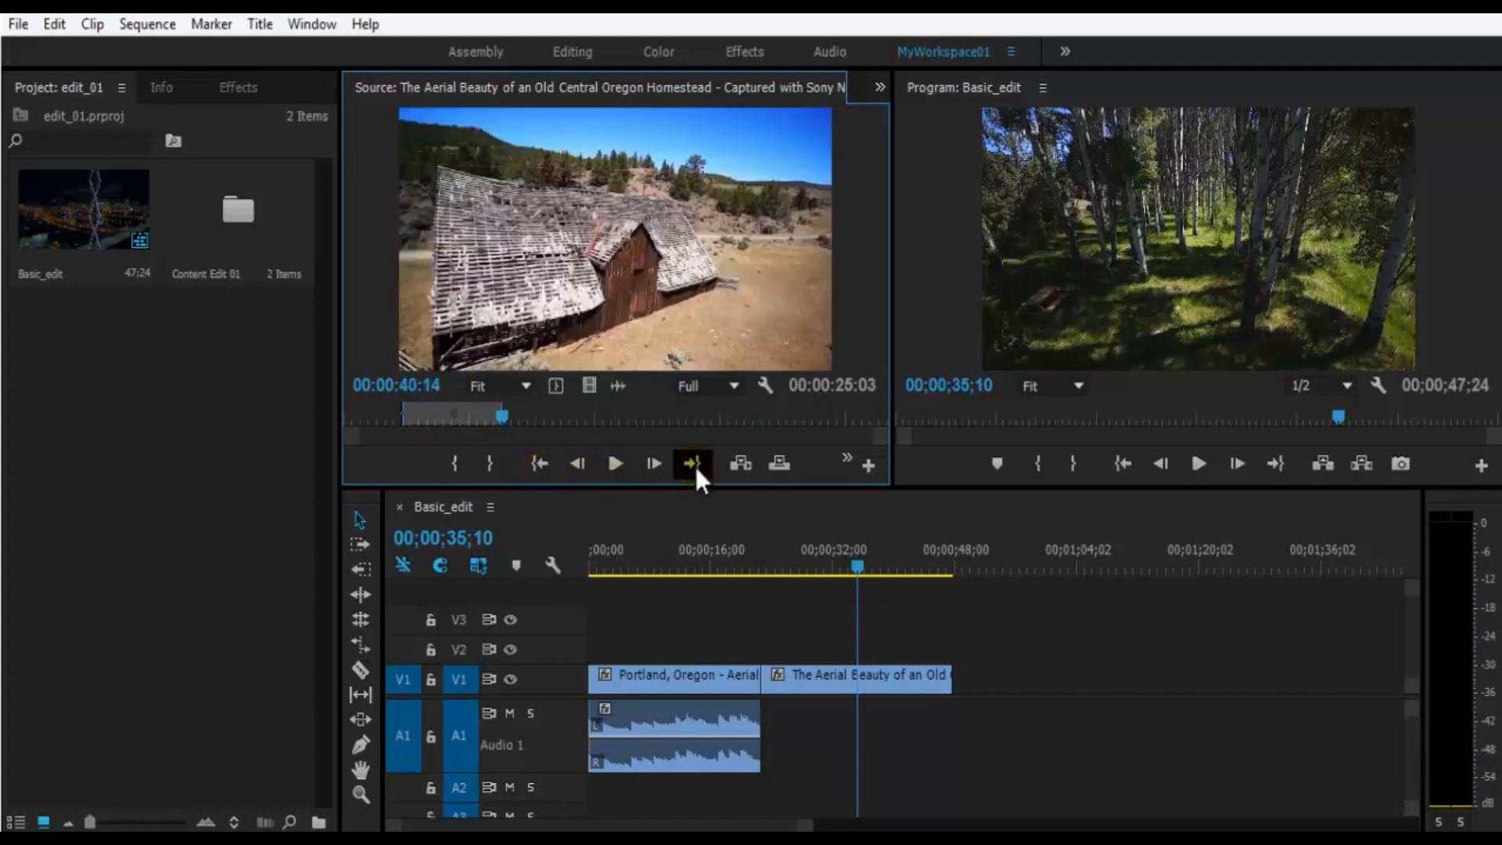
# - Step the source clip back frame by frame to 00:00:40:02, and play it until 00:00:42:26
pyautogui.click(577, 464)
pyautogui.click(576, 464)
pyautogui.click(577, 463)
pyautogui.click(577, 463)
pyautogui.click(576, 464)
pyautogui.click(577, 464)
pyautogui.click(576, 464)
pyautogui.click(577, 463)
pyautogui.click(576, 463)
pyautogui.click(577, 464)
pyautogui.click(576, 464)
pyautogui.click(576, 464)
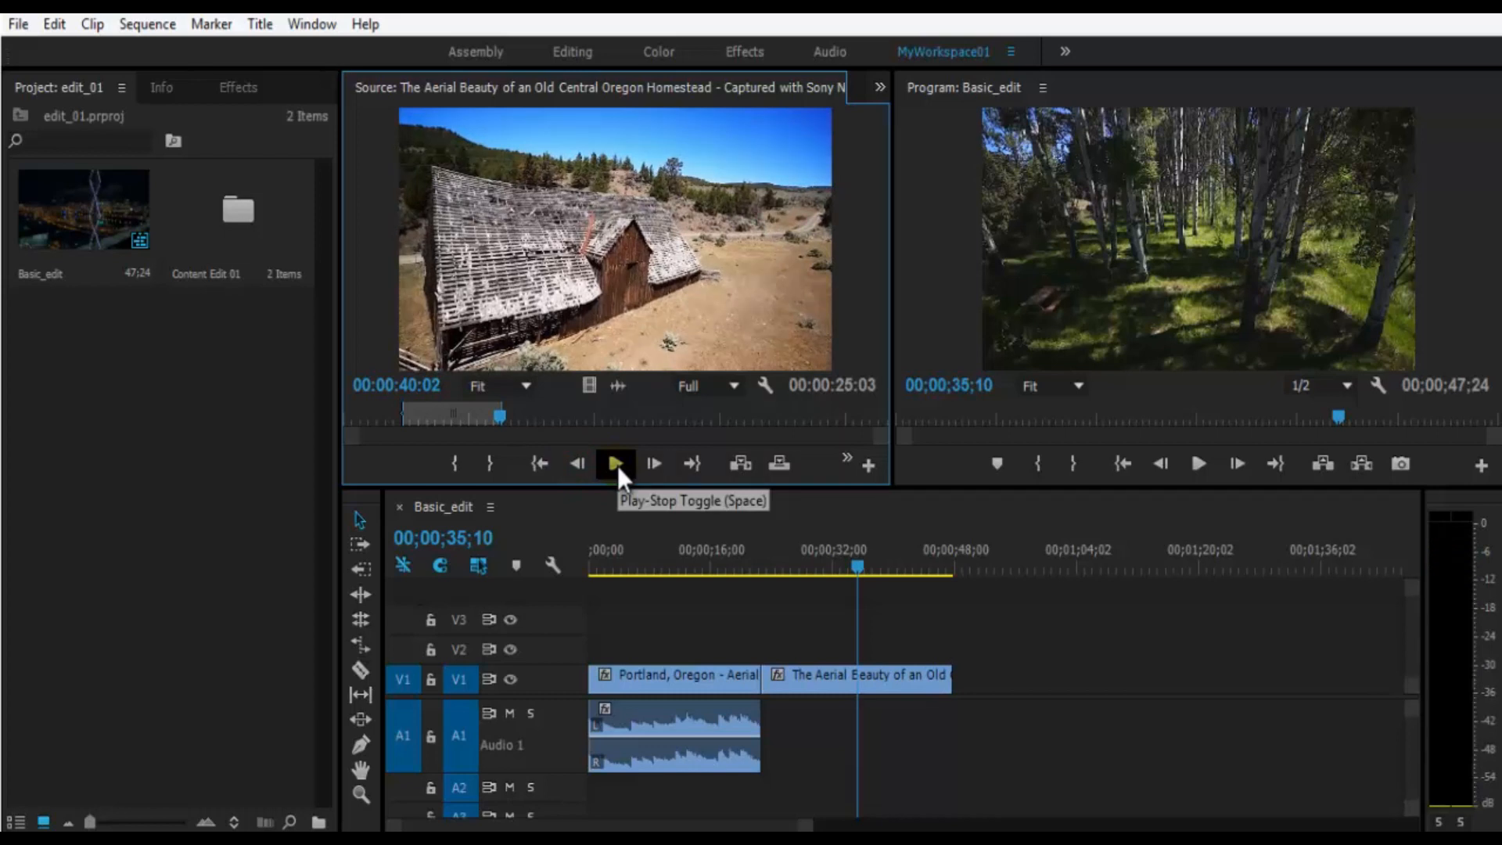
pyautogui.click(615, 463)
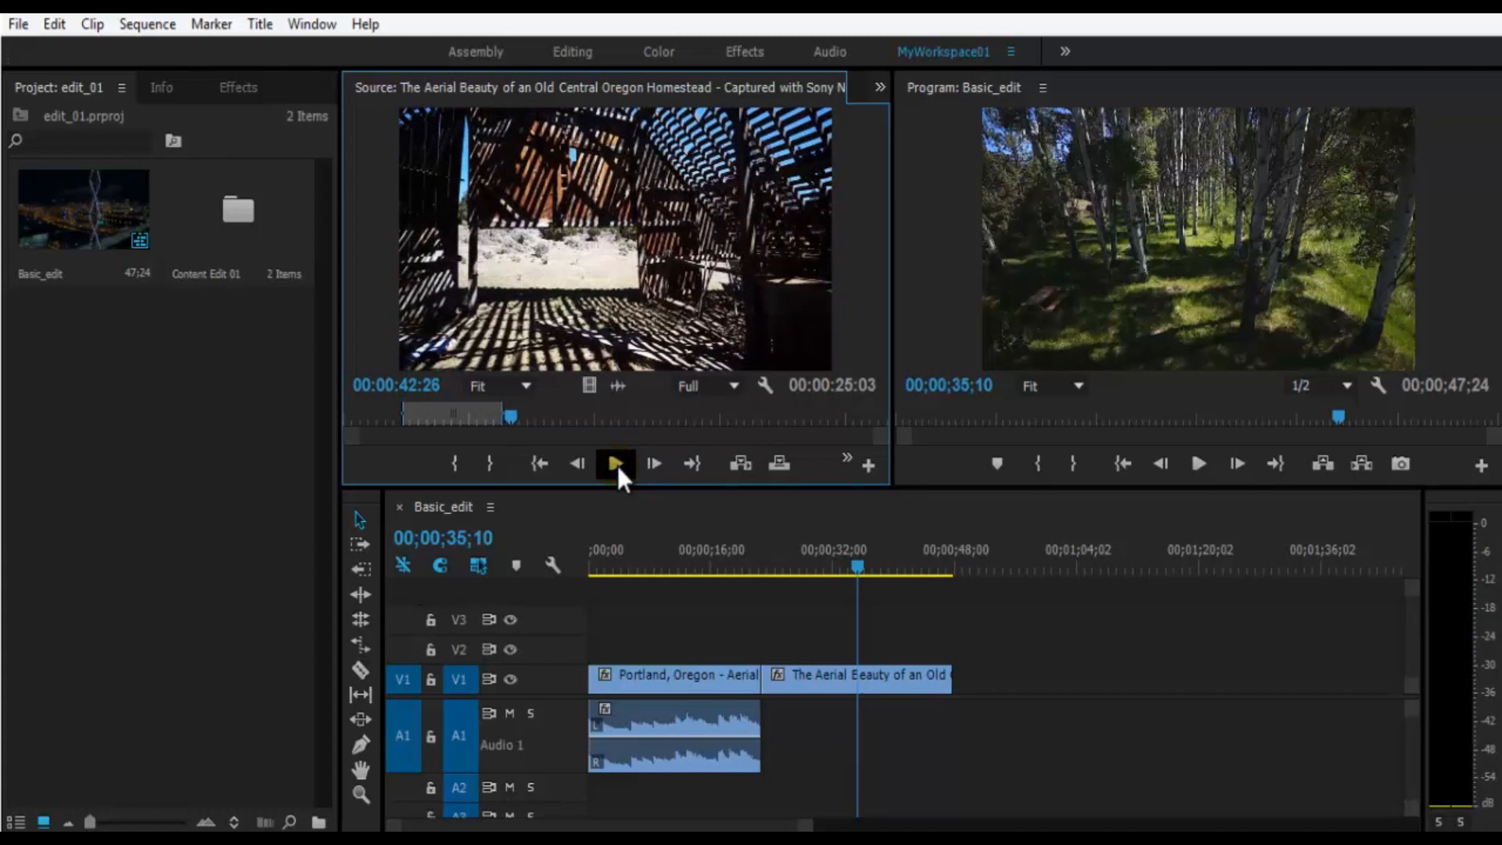
# - Play and step the source clip forward to 00:00:44:13, and jump to its Out point at 00:00:40:14
pyautogui.click(617, 467)
pyautogui.click(617, 466)
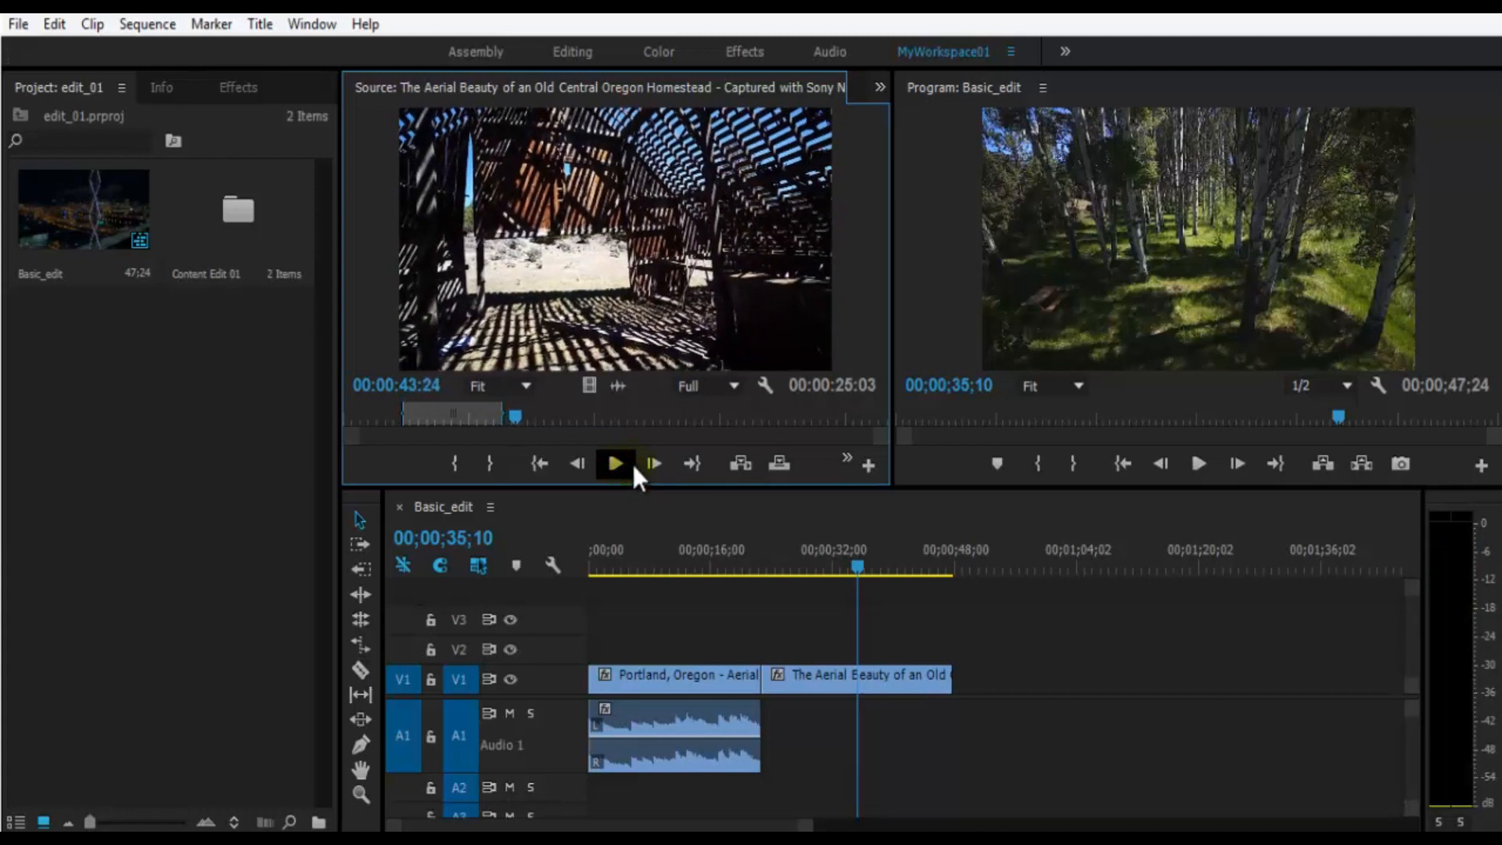
pyautogui.click(649, 466)
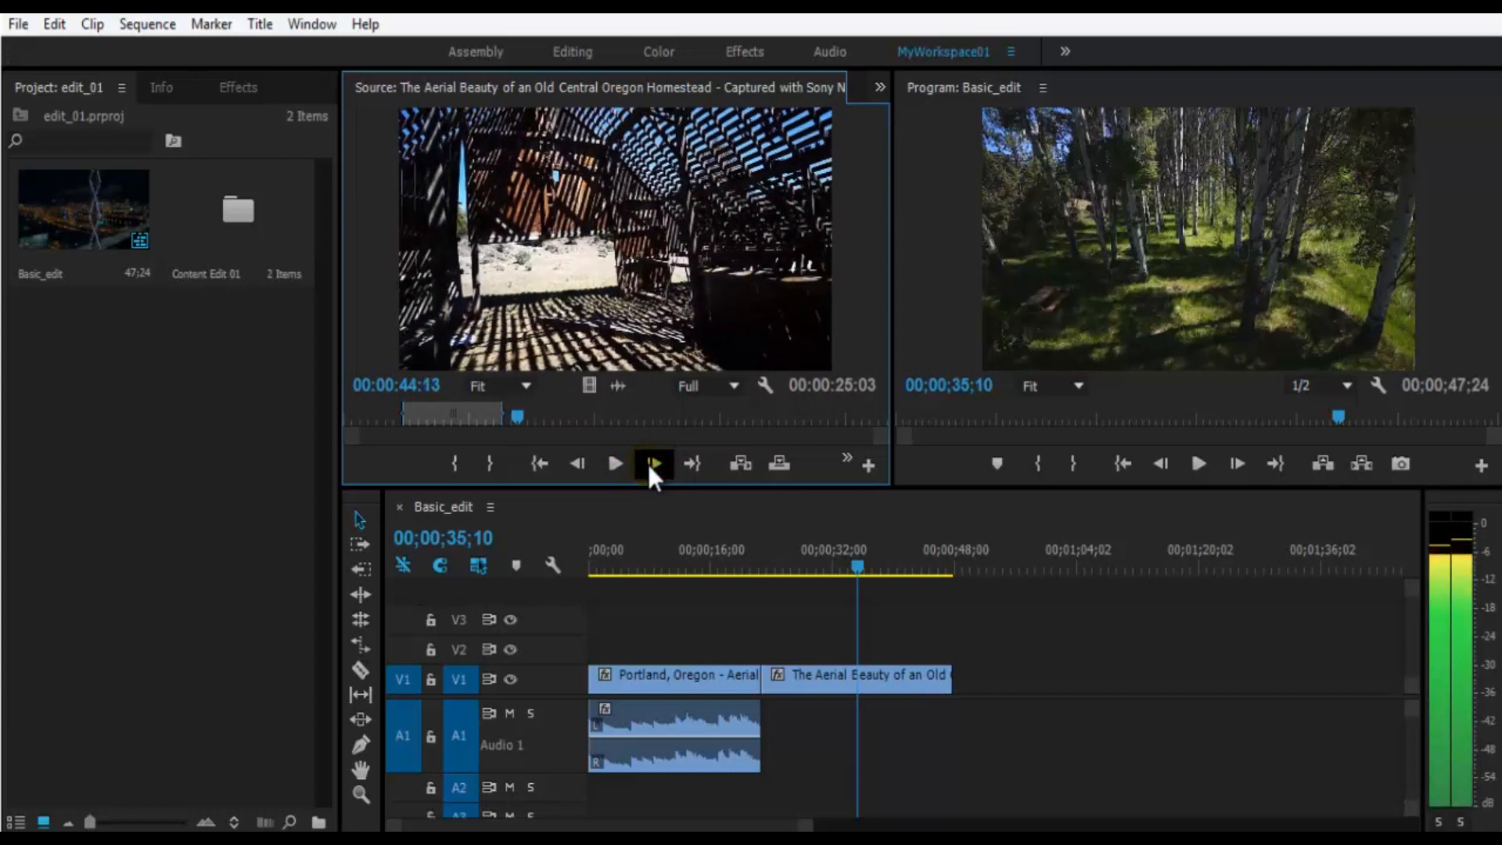
pyautogui.click(692, 469)
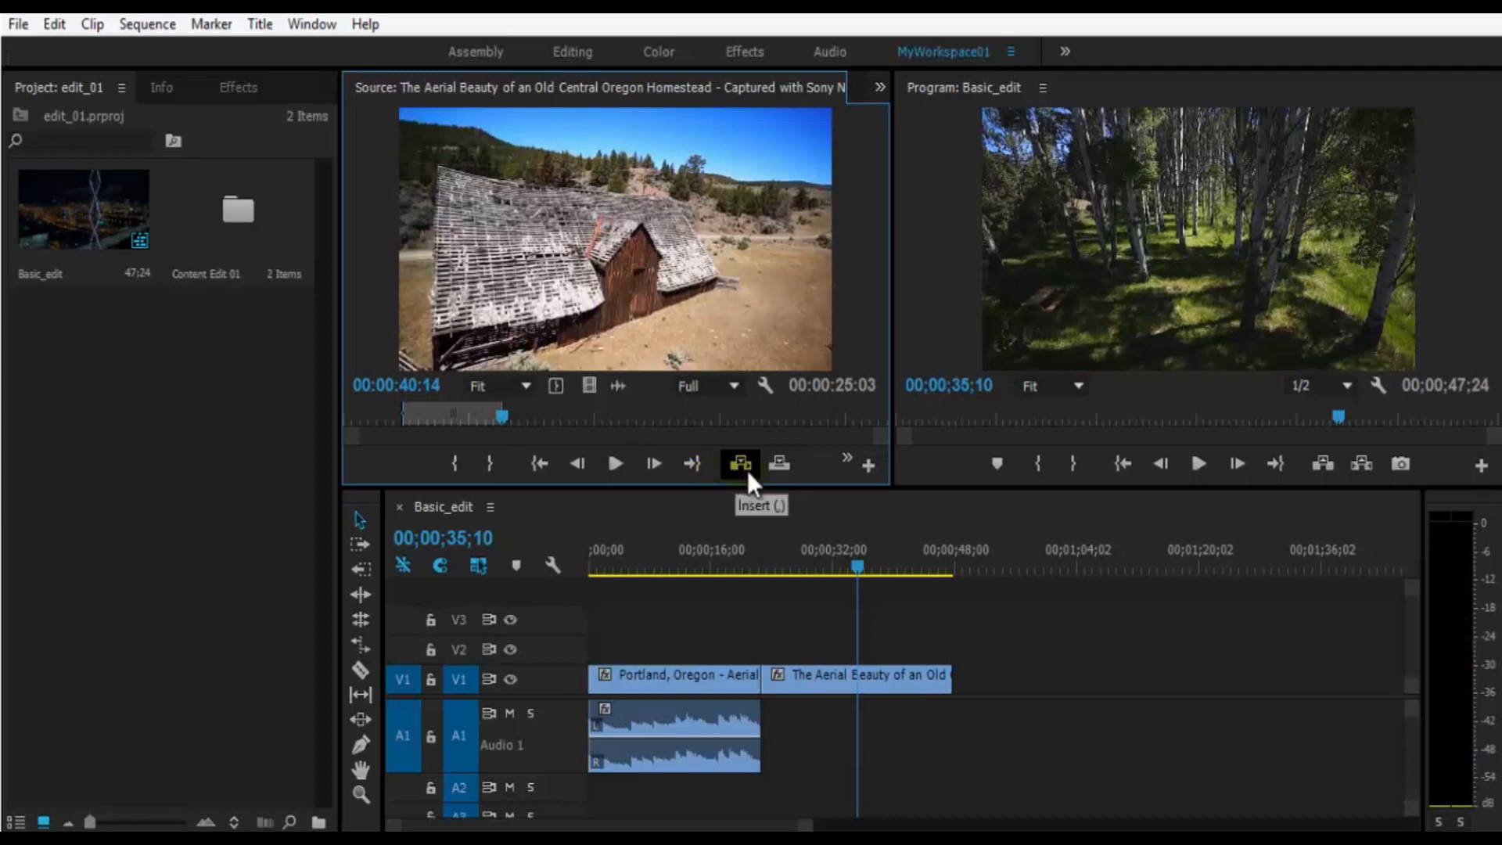
# - Insert the source clip's marked range into the Basic_edit sequence at 00;00;51;15, and move the sequence playhead to 00;01;01;28
pyautogui.moveTo(960, 557); pyautogui.dragTo(982, 563)
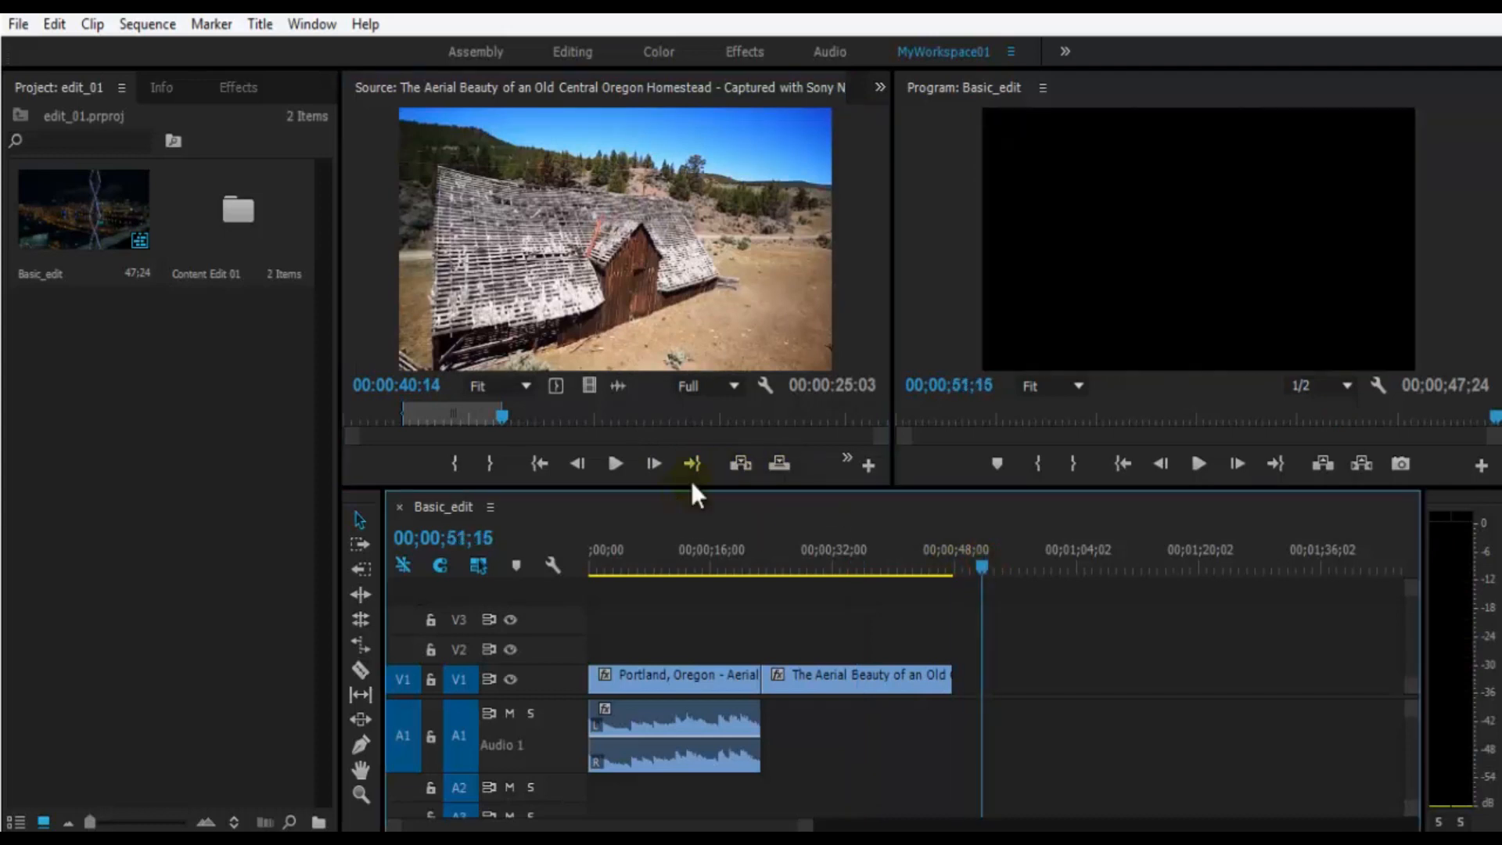
pyautogui.click(741, 464)
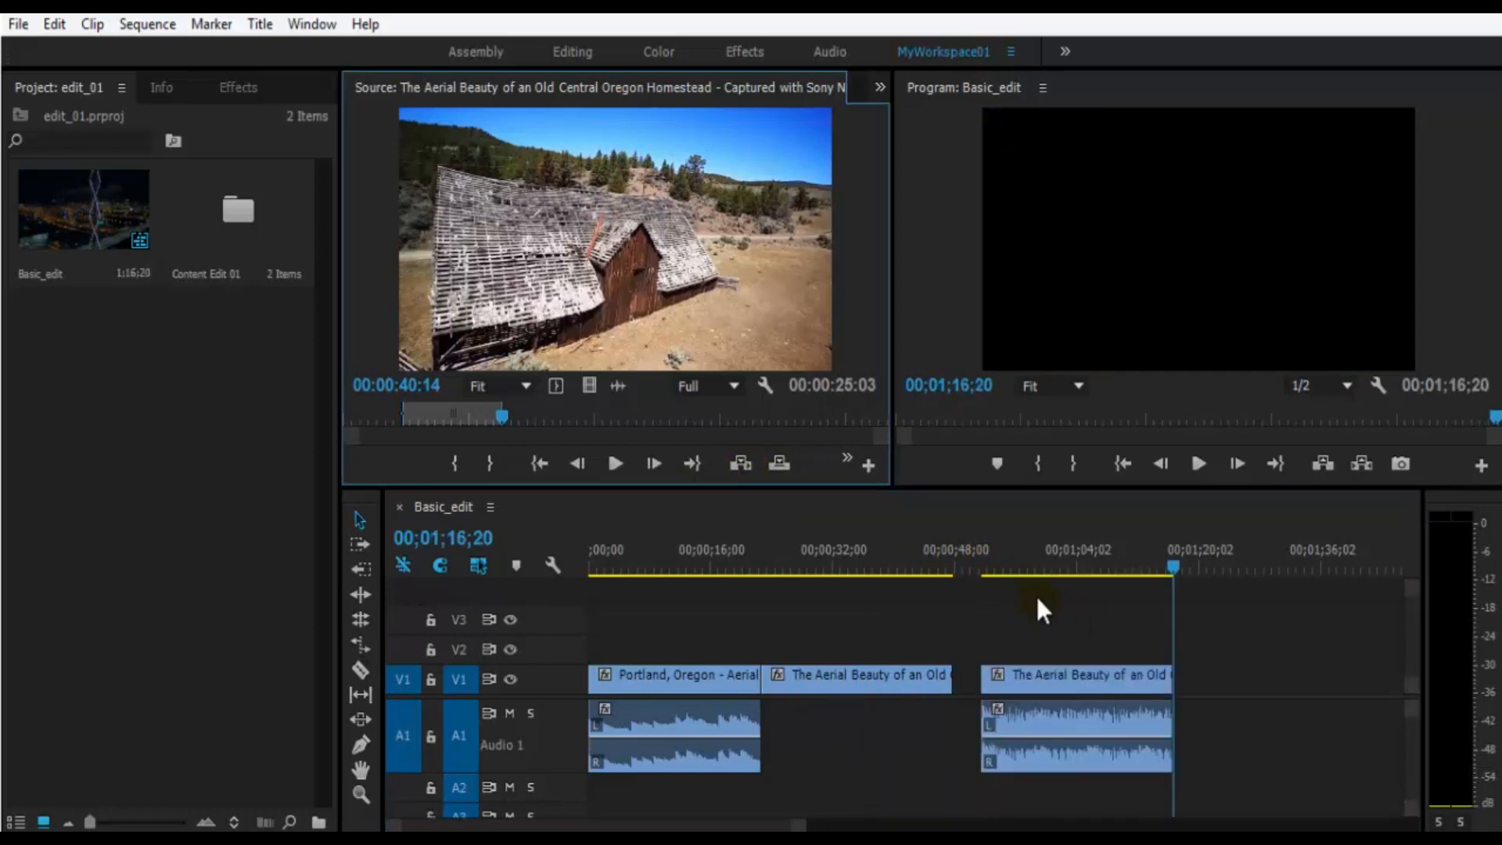
pyautogui.moveTo(1014, 568); pyautogui.dragTo(1059, 567)
# - Delete the newly inserted Aerial Beauty clip from the sequence and undo the deletion
pyautogui.moveTo(1317, 633); pyautogui.dragTo(1200, 793)
pyautogui.click(1057, 676)
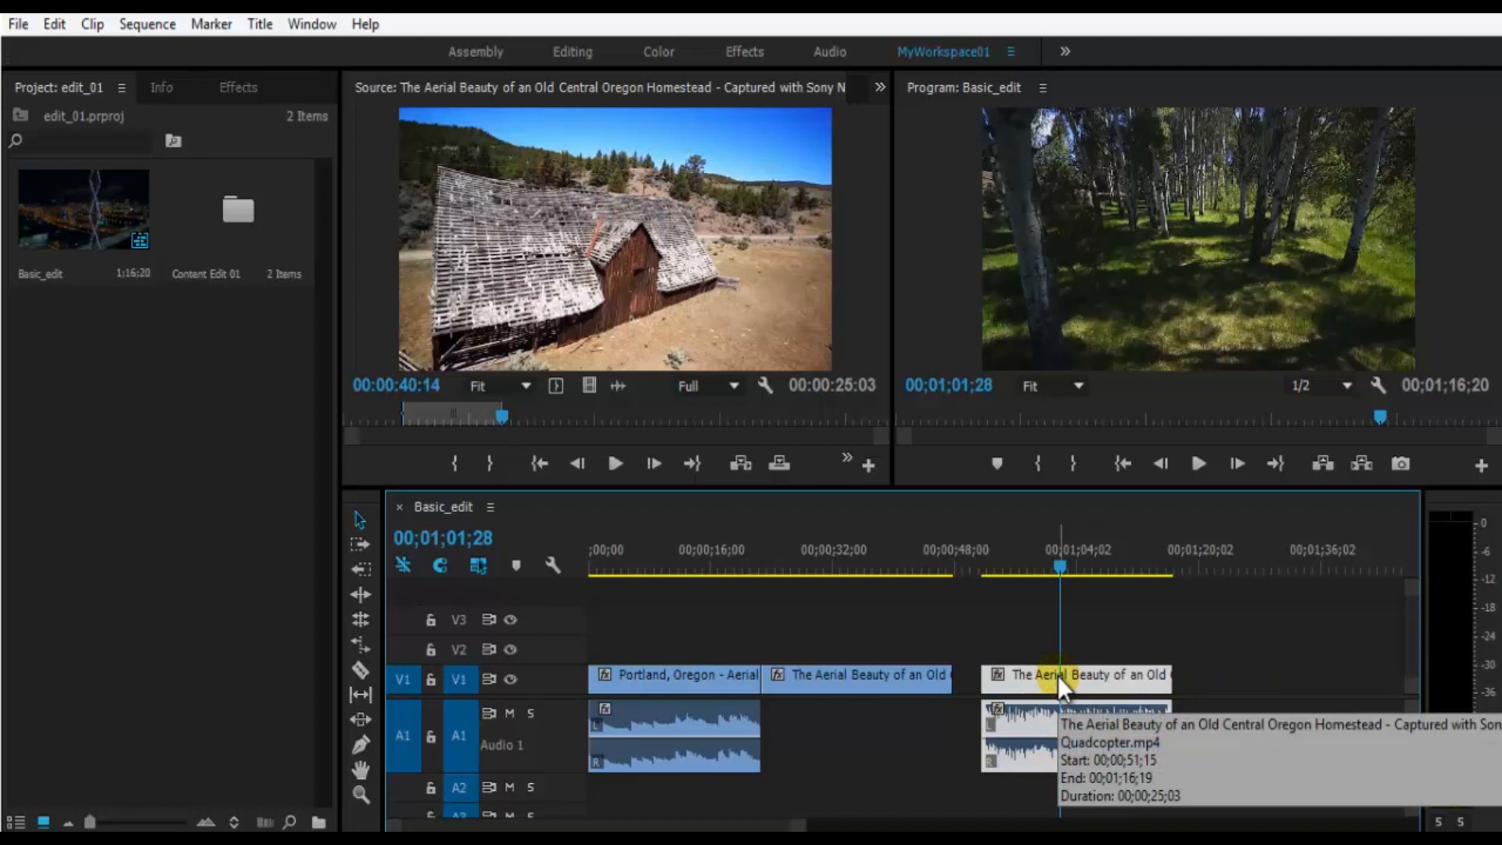
pyautogui.press('Delete')
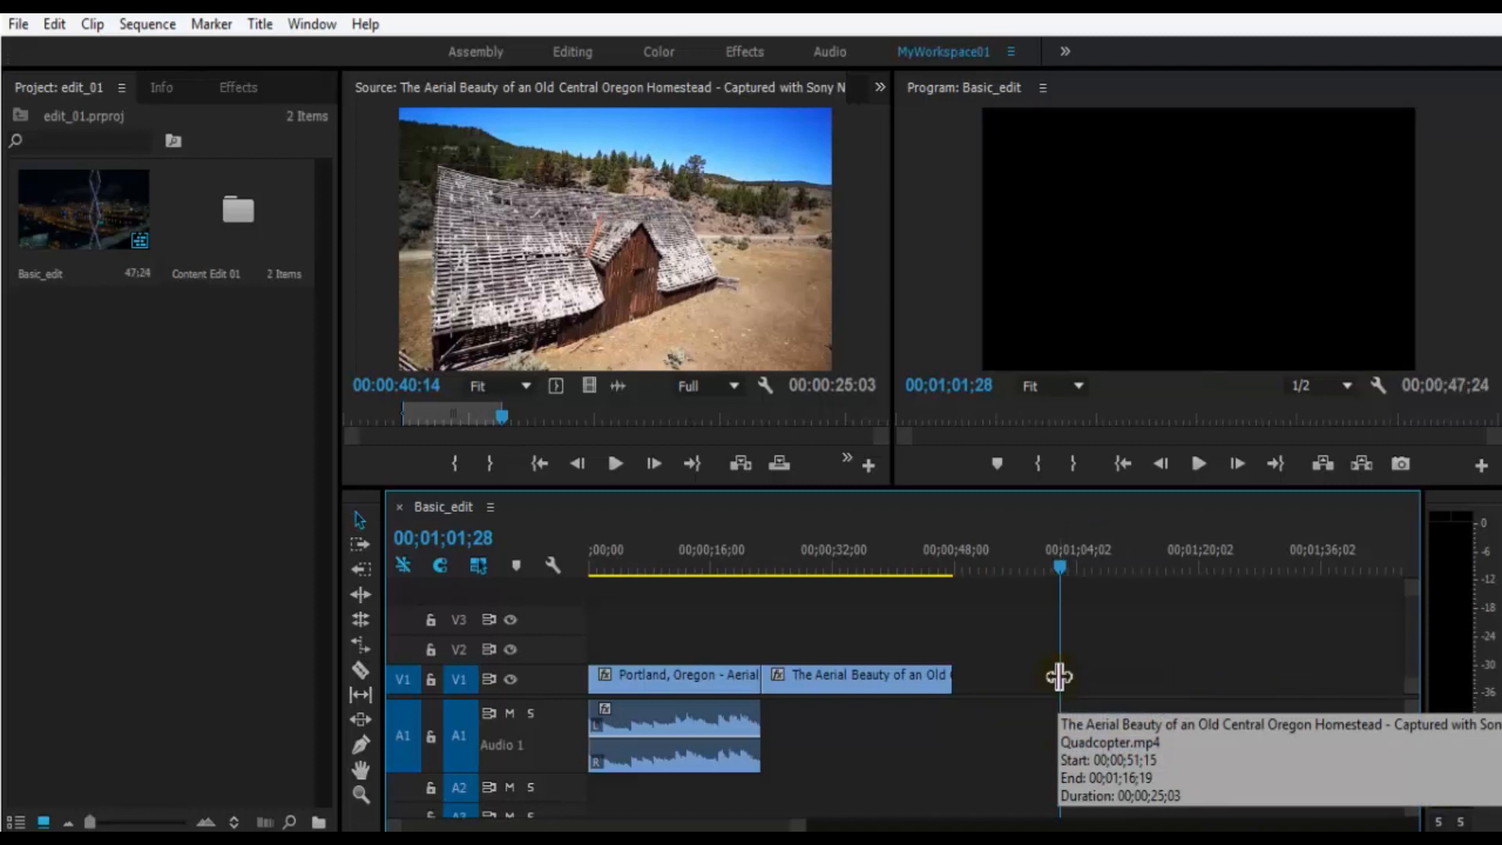
pyautogui.hotkey('ctrl', 'z')
# - Disable the inserted Aerial Beauty clip and play the sequence from just before it to 00;00;56;06
pyautogui.click(1057, 674)
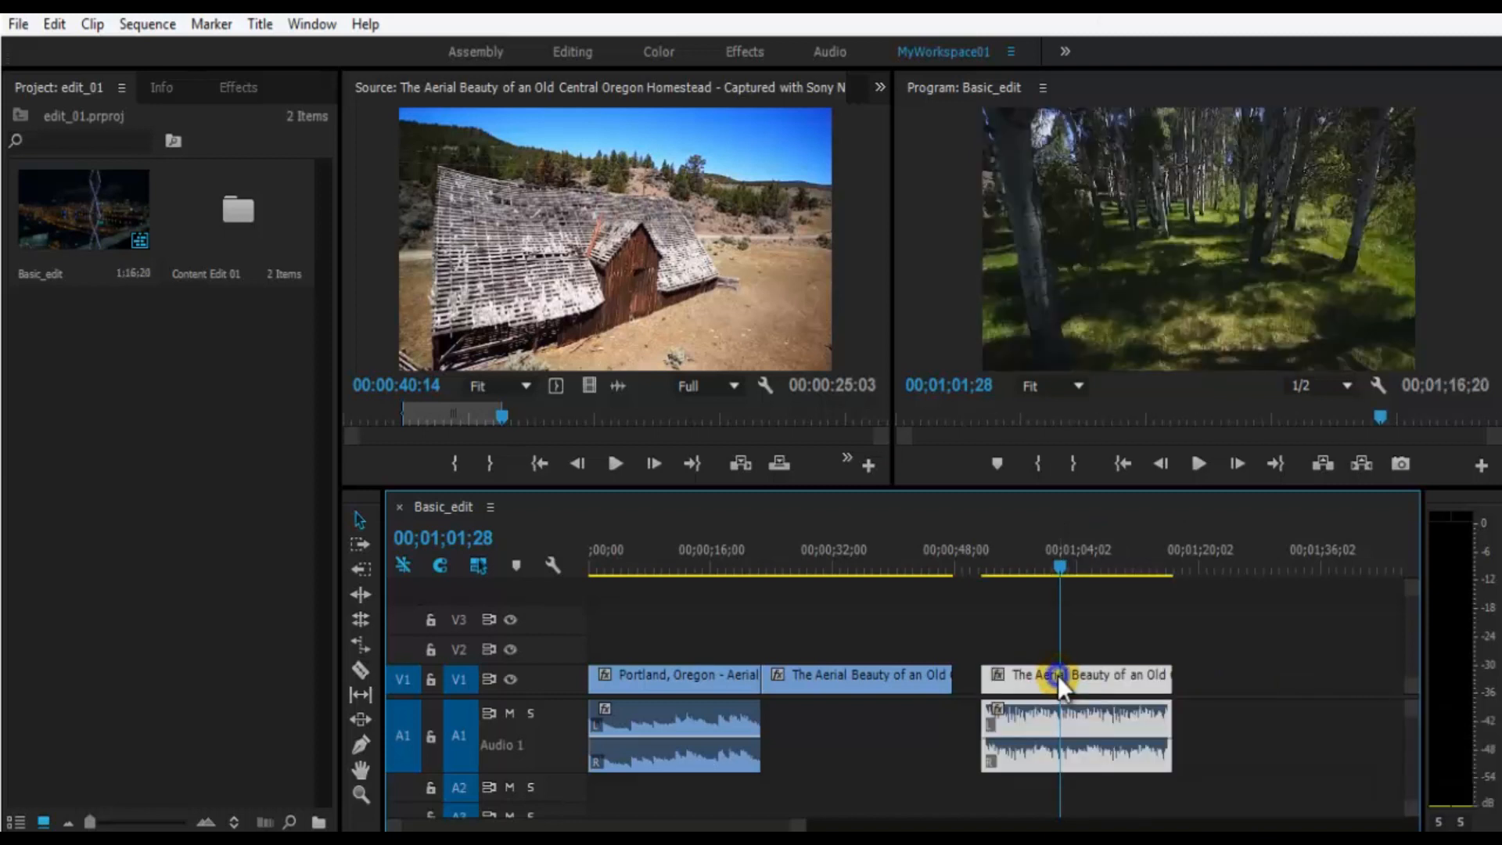
pyautogui.rightClick(1058, 675)
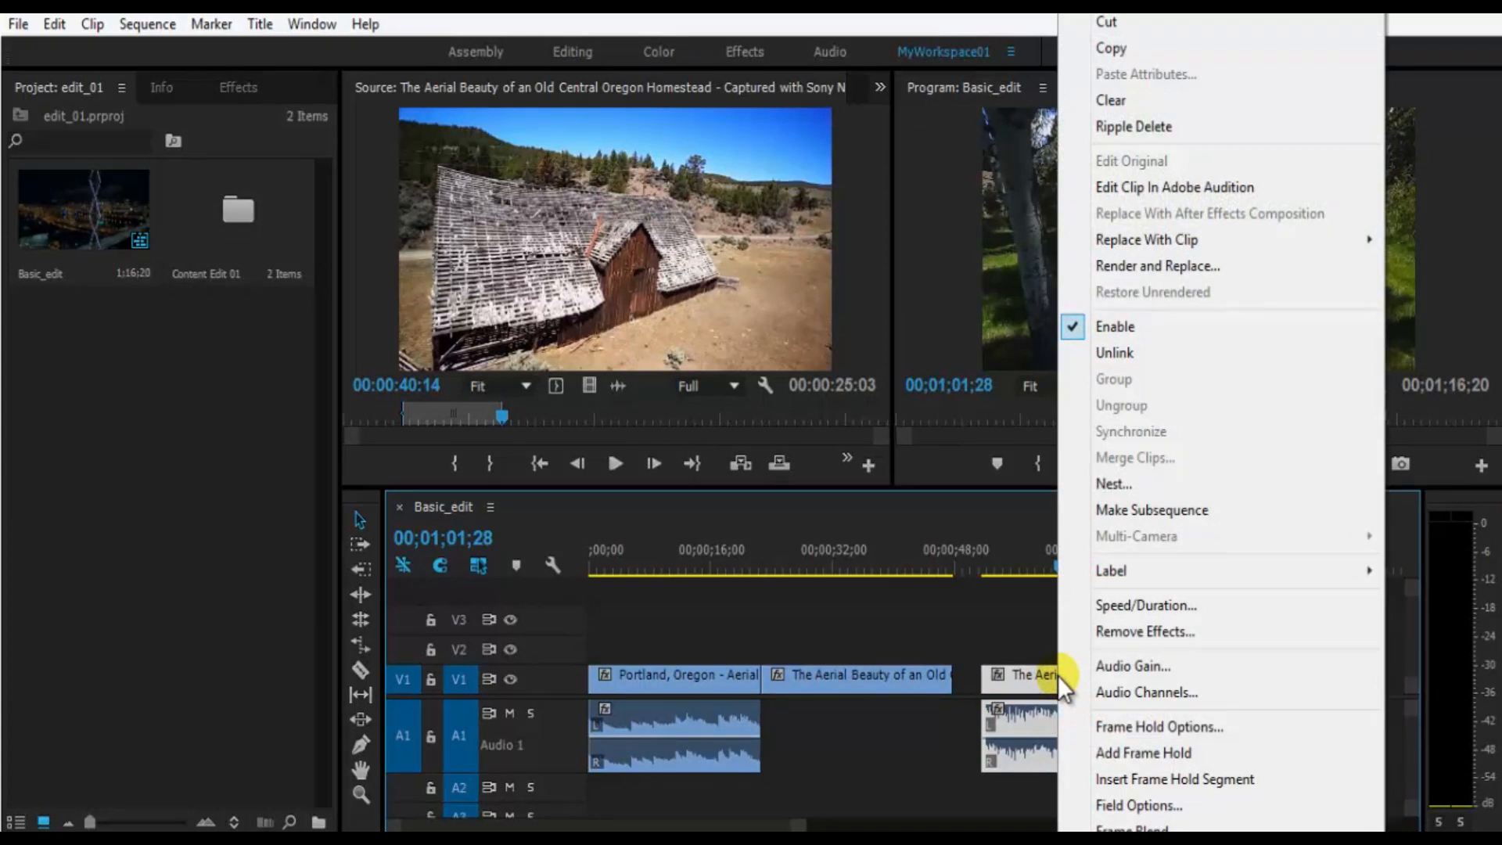
pyautogui.scroll(-4, 1094, 548)
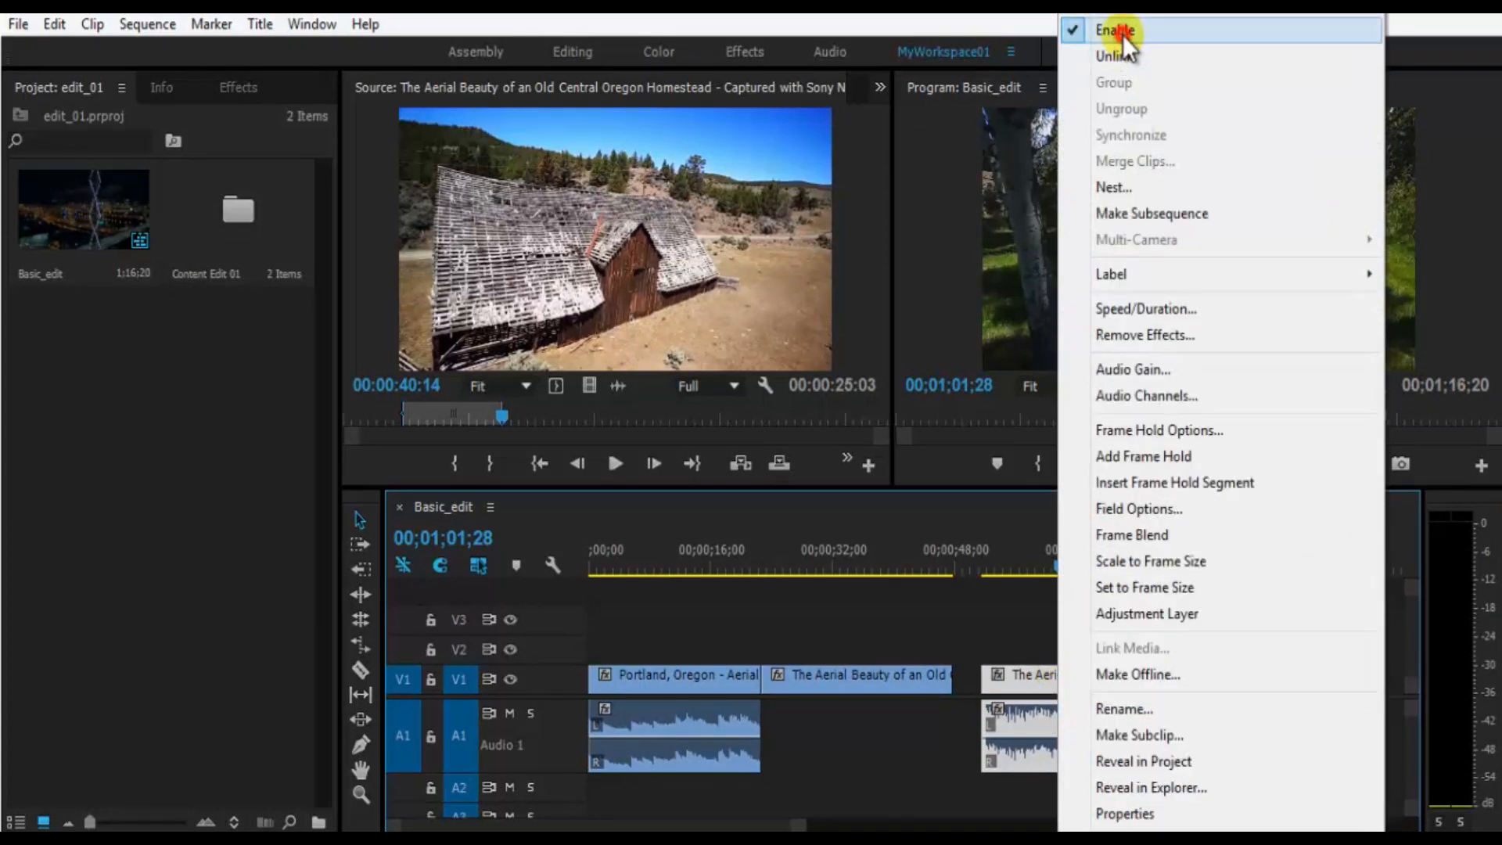
pyautogui.click(1123, 31)
pyautogui.click(1246, 661)
pyautogui.click(1021, 560)
pyautogui.moveTo(1021, 560); pyautogui.dragTo(968, 562)
pyautogui.press('space')
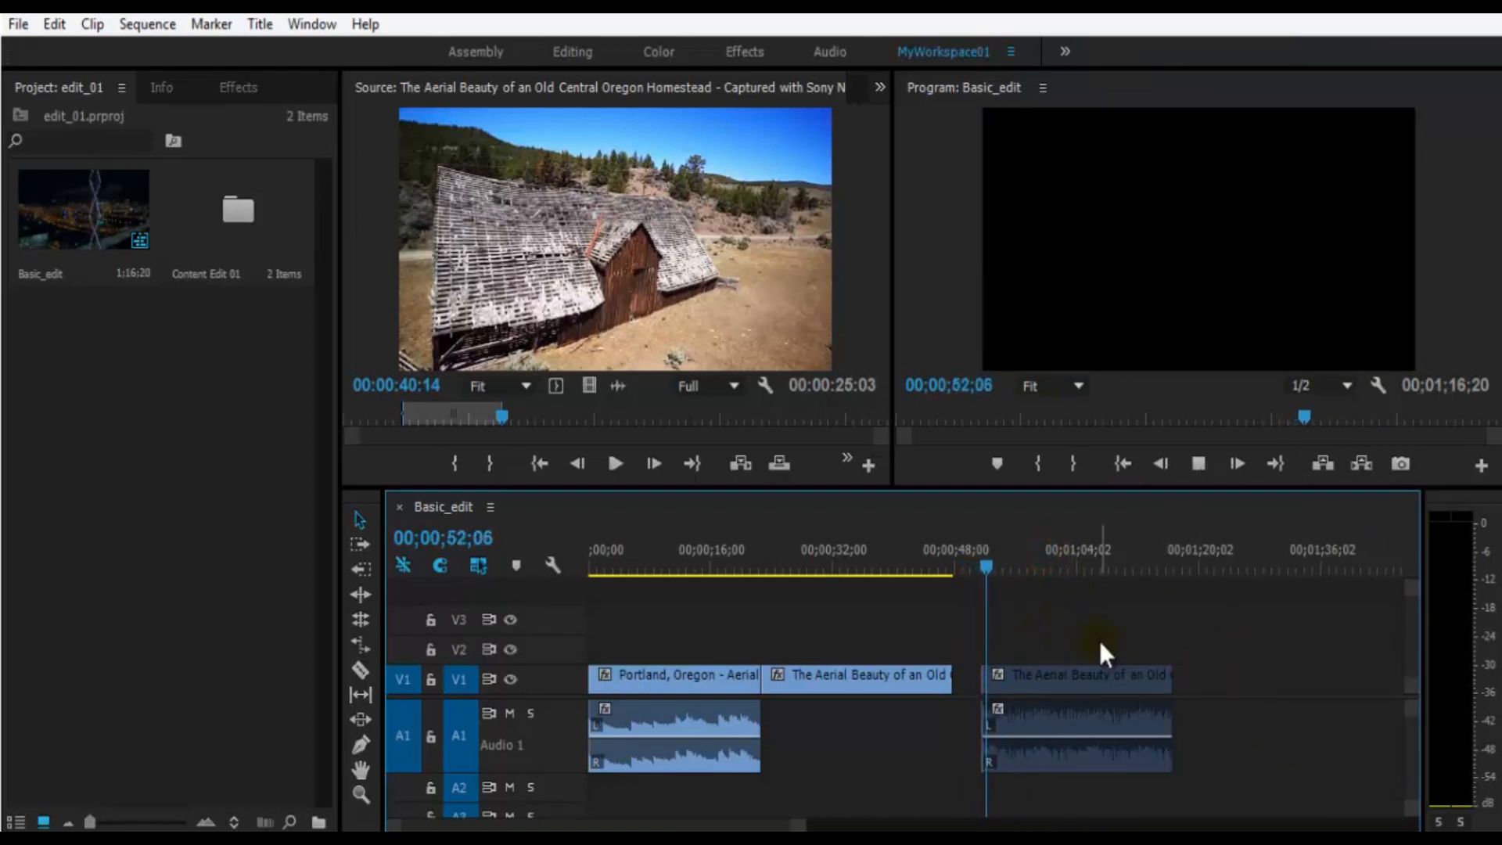
# - Enable the inserted Aerial Beauty clip again and save the project
pyautogui.click(1132, 683)
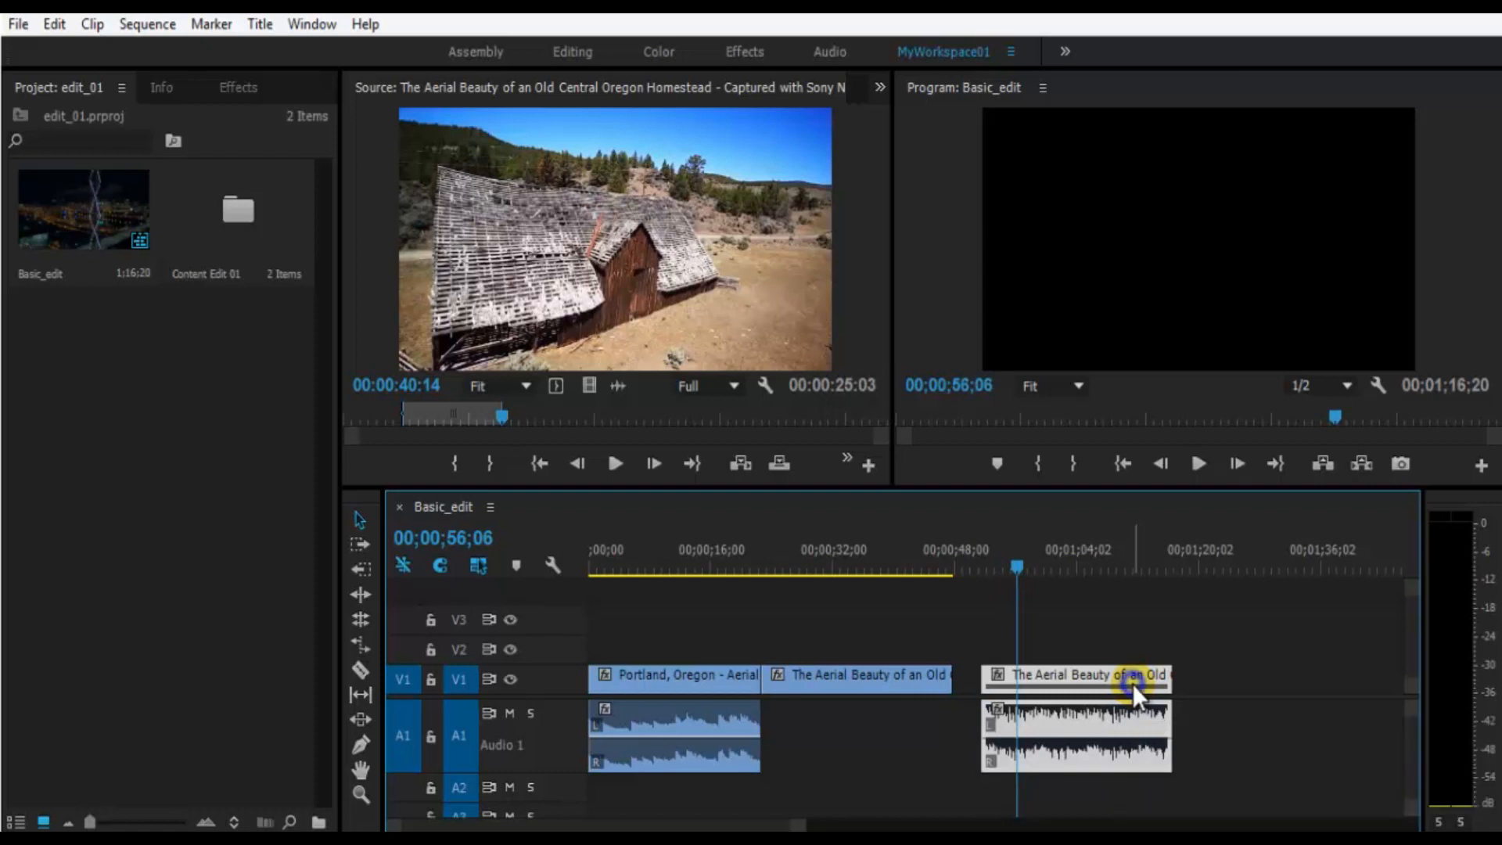
pyautogui.rightClick(1132, 683)
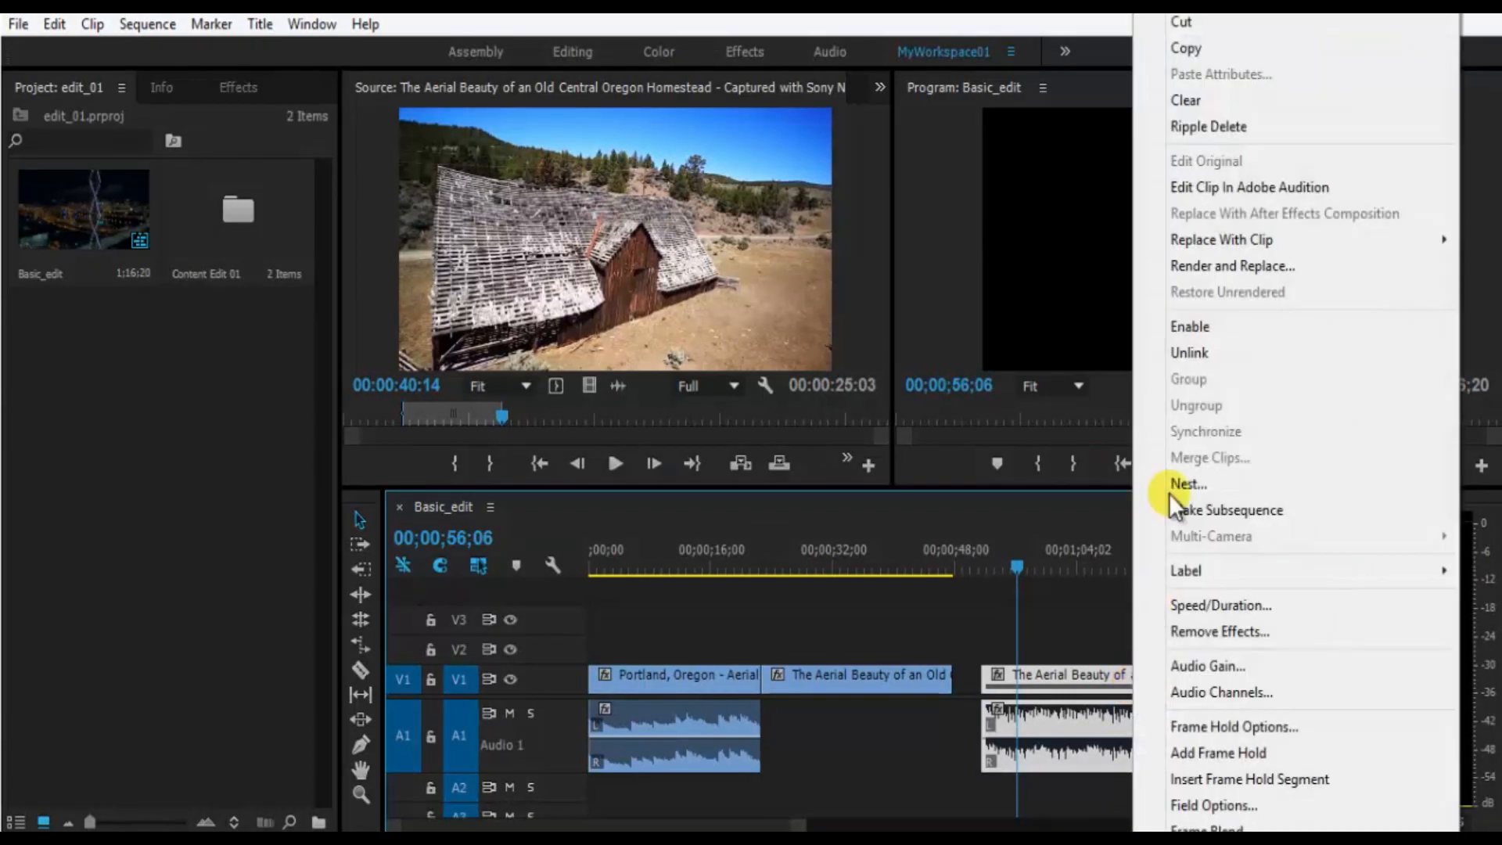
pyautogui.click(1209, 327)
pyautogui.click(1293, 711)
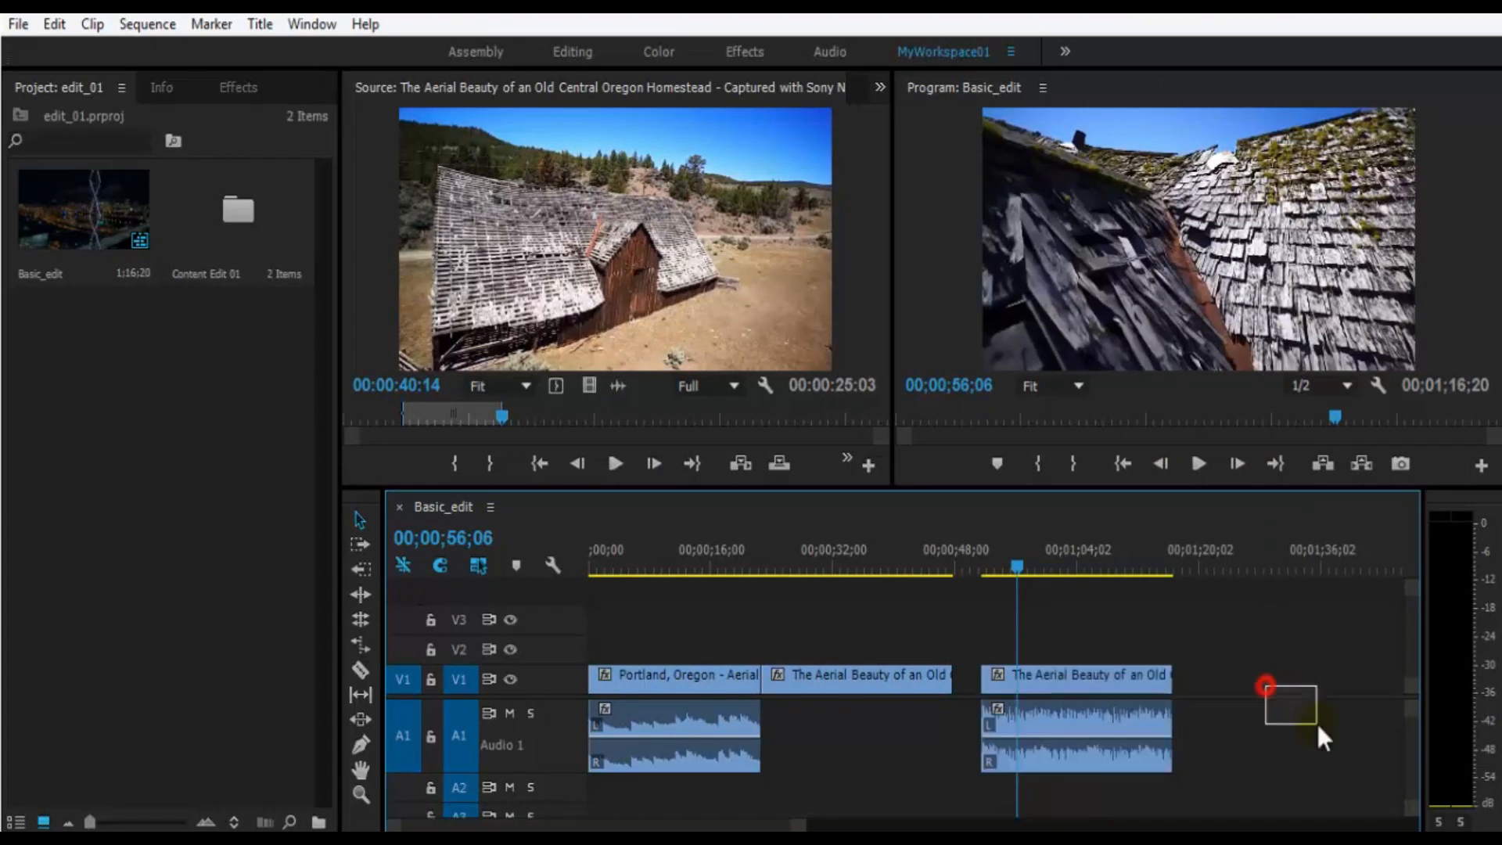
pyautogui.hotkey('ctrl', 's')
# - Cut the inserted Aerial Beauty clip and paste it into the sequence at 00;01;33;29
pyautogui.click(1127, 661)
pyautogui.rightClick(1098, 679)
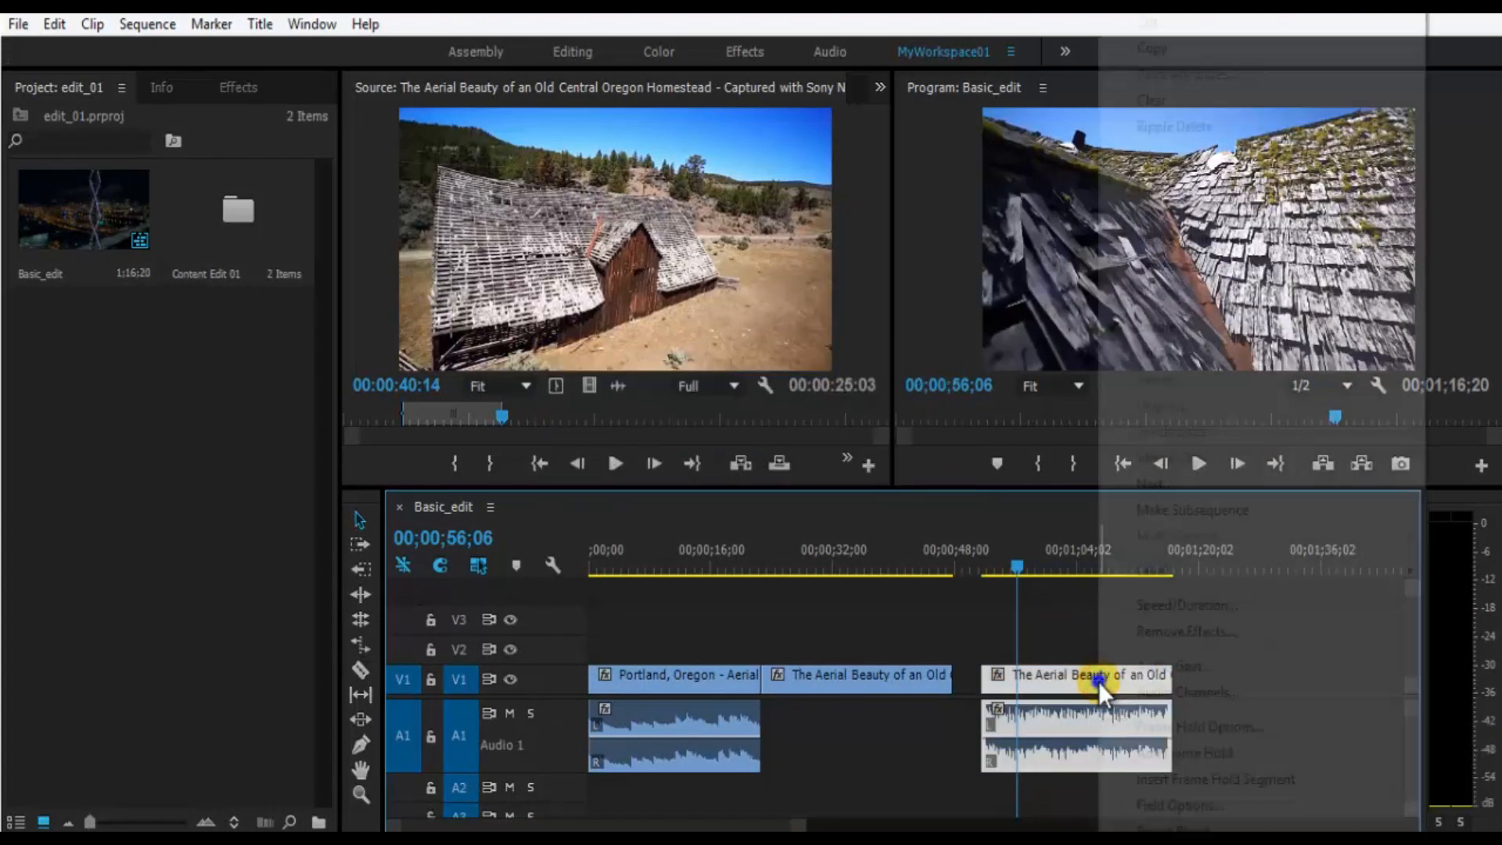
pyautogui.click(1184, 27)
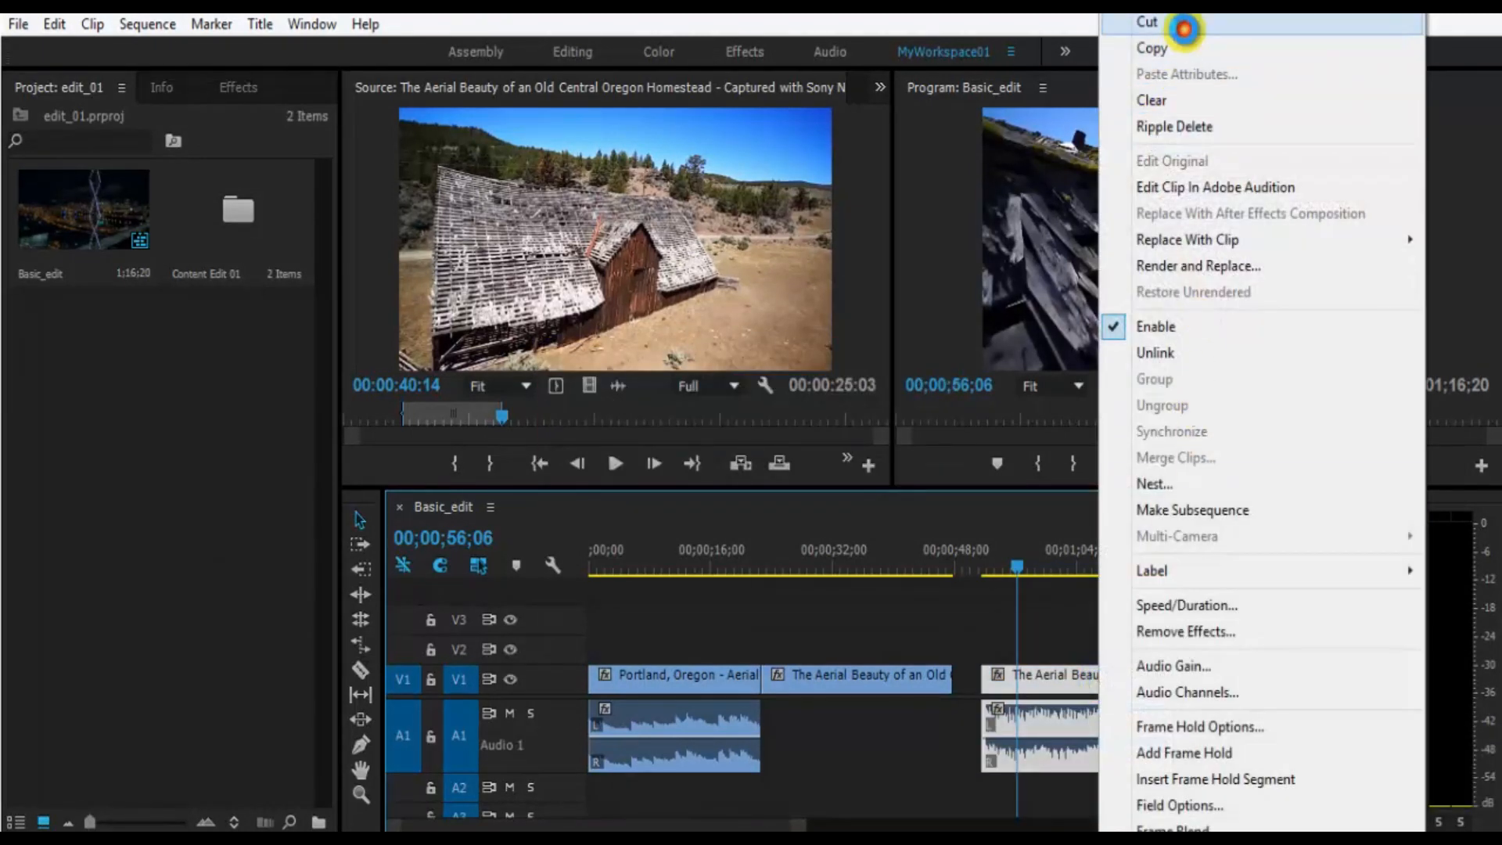
pyautogui.moveTo(1011, 563); pyautogui.dragTo(1309, 585)
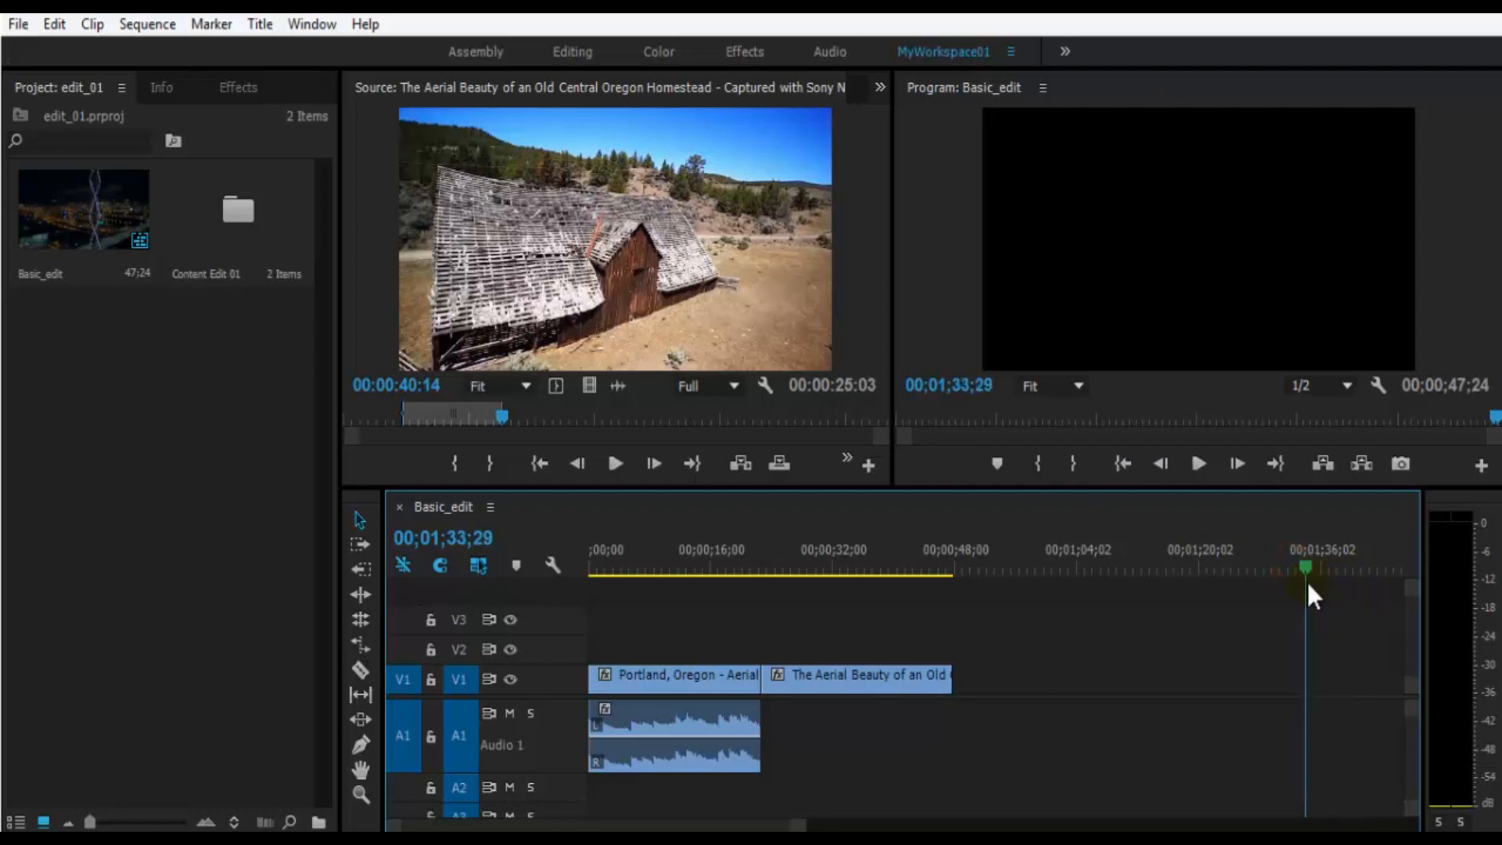
pyautogui.hotkey('ctrl', 'v')
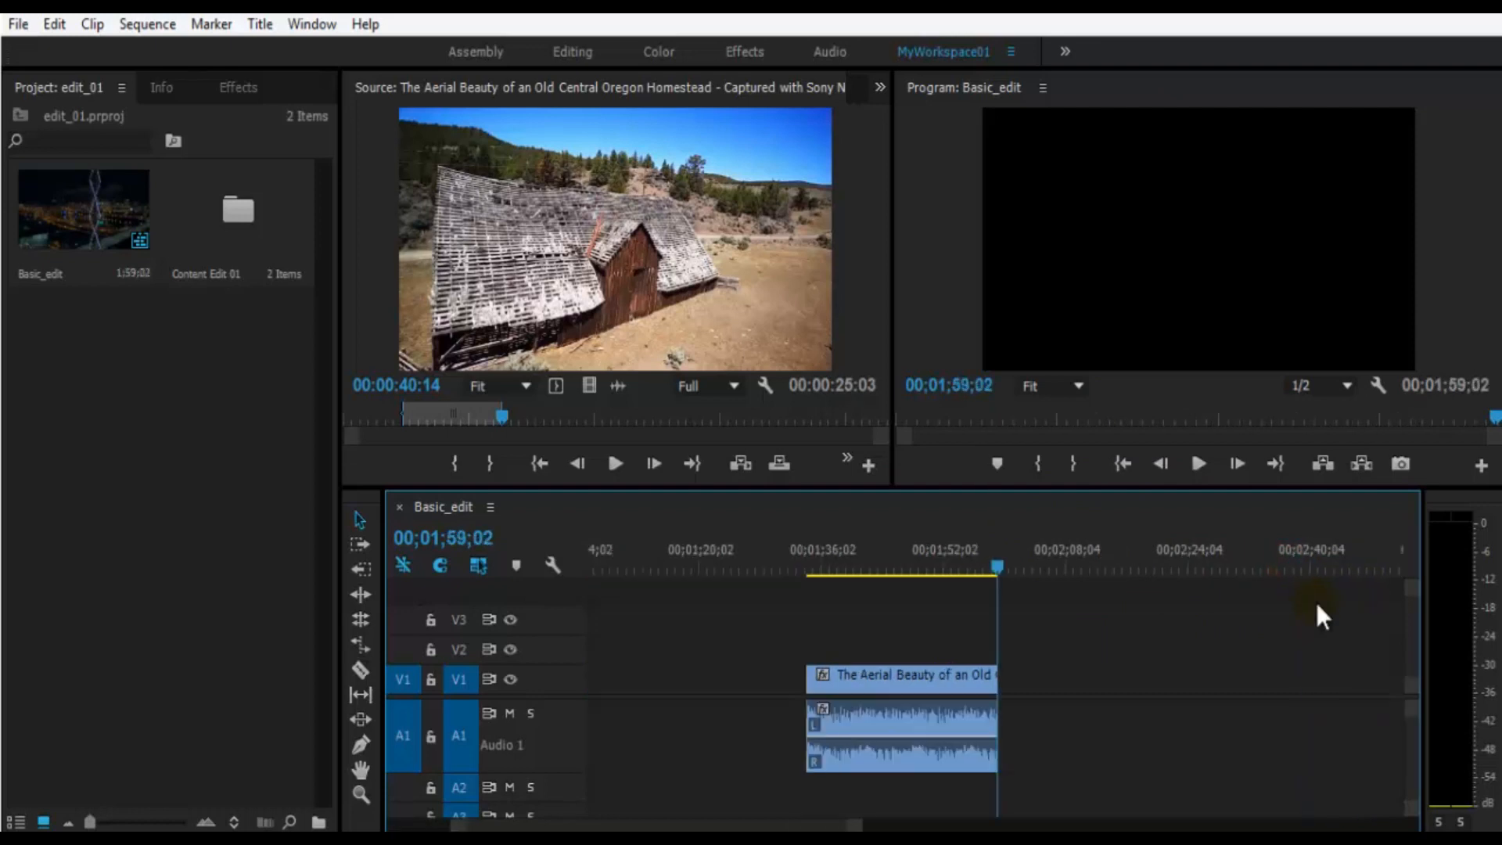
# - Undo the paste and paste the Aerial Beauty clip into the sequence at 00;00;58;08 instead
pyautogui.hotkey('ctrl', 'z')
pyautogui.press('-')
pyautogui.press('-')
pyautogui.moveTo(709, 549)
pyautogui.mouseDown()
pyautogui.moveTo(651, 552)
pyautogui.moveTo(761, 569)
pyautogui.moveTo(702, 563)
pyautogui.mouseUp()
pyautogui.hotkey('ctrl', 'v')
pyautogui.click(836, 650)
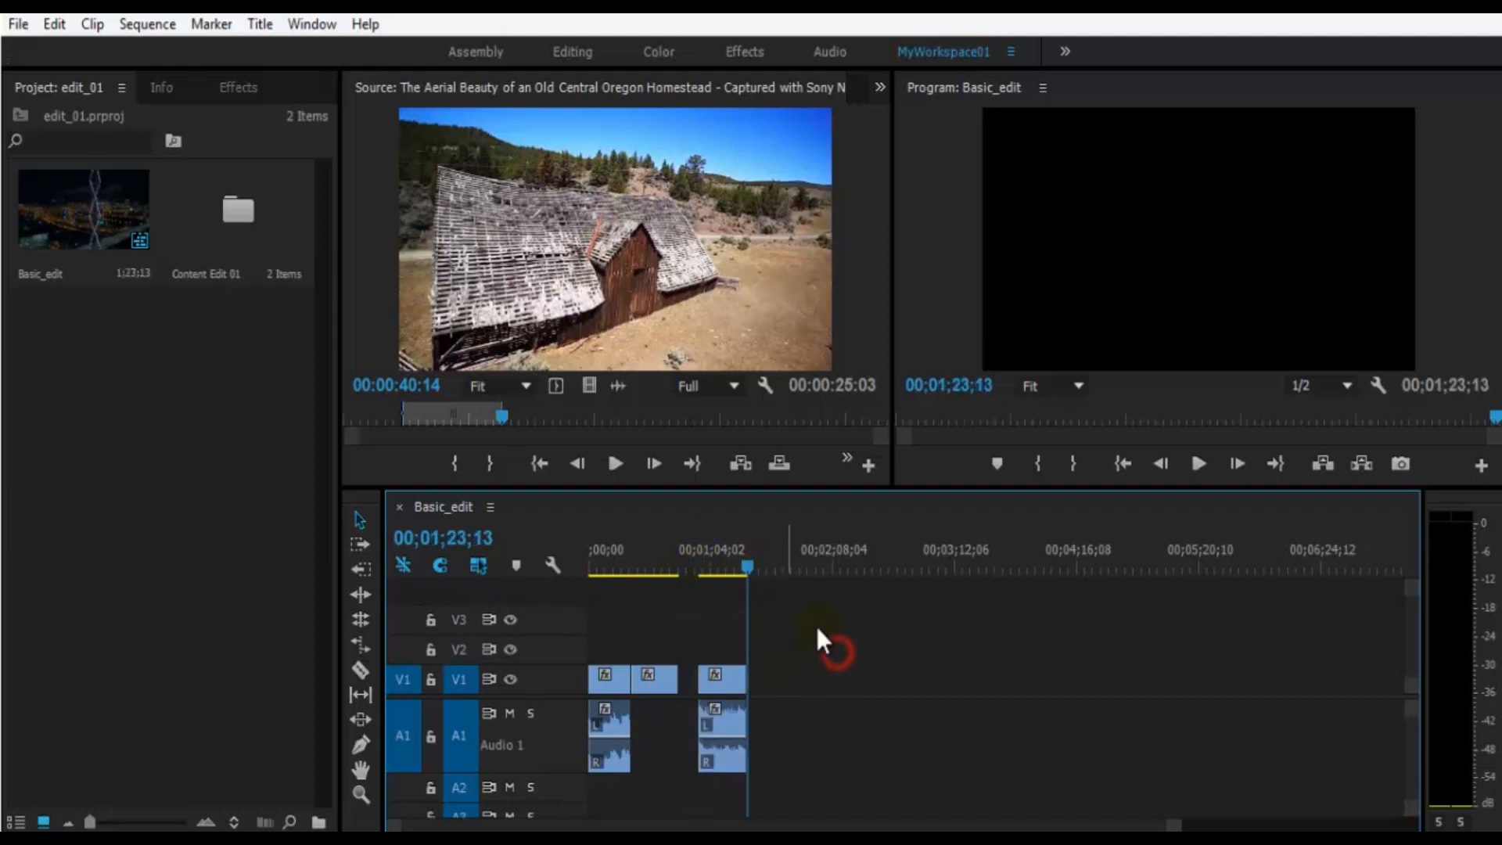
# - Delete the pasted Aerial Beauty clip at 00;00;58;08, including its audio, from the sequence
pyautogui.moveTo(816, 628); pyautogui.dragTo(719, 763)
pyautogui.click(720, 684)
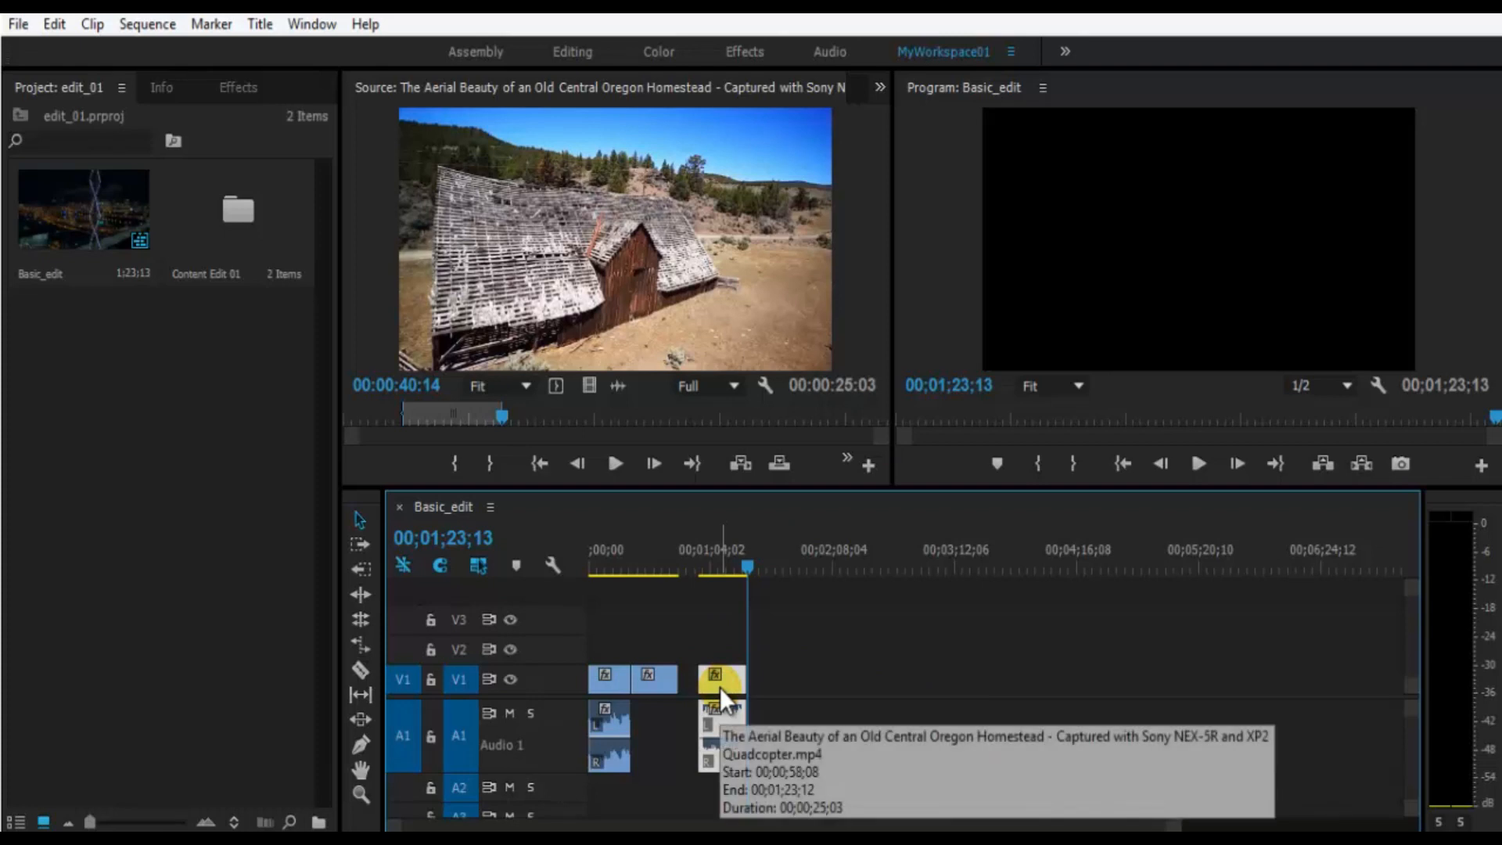
pyautogui.press('Delete')
pyautogui.press('=')
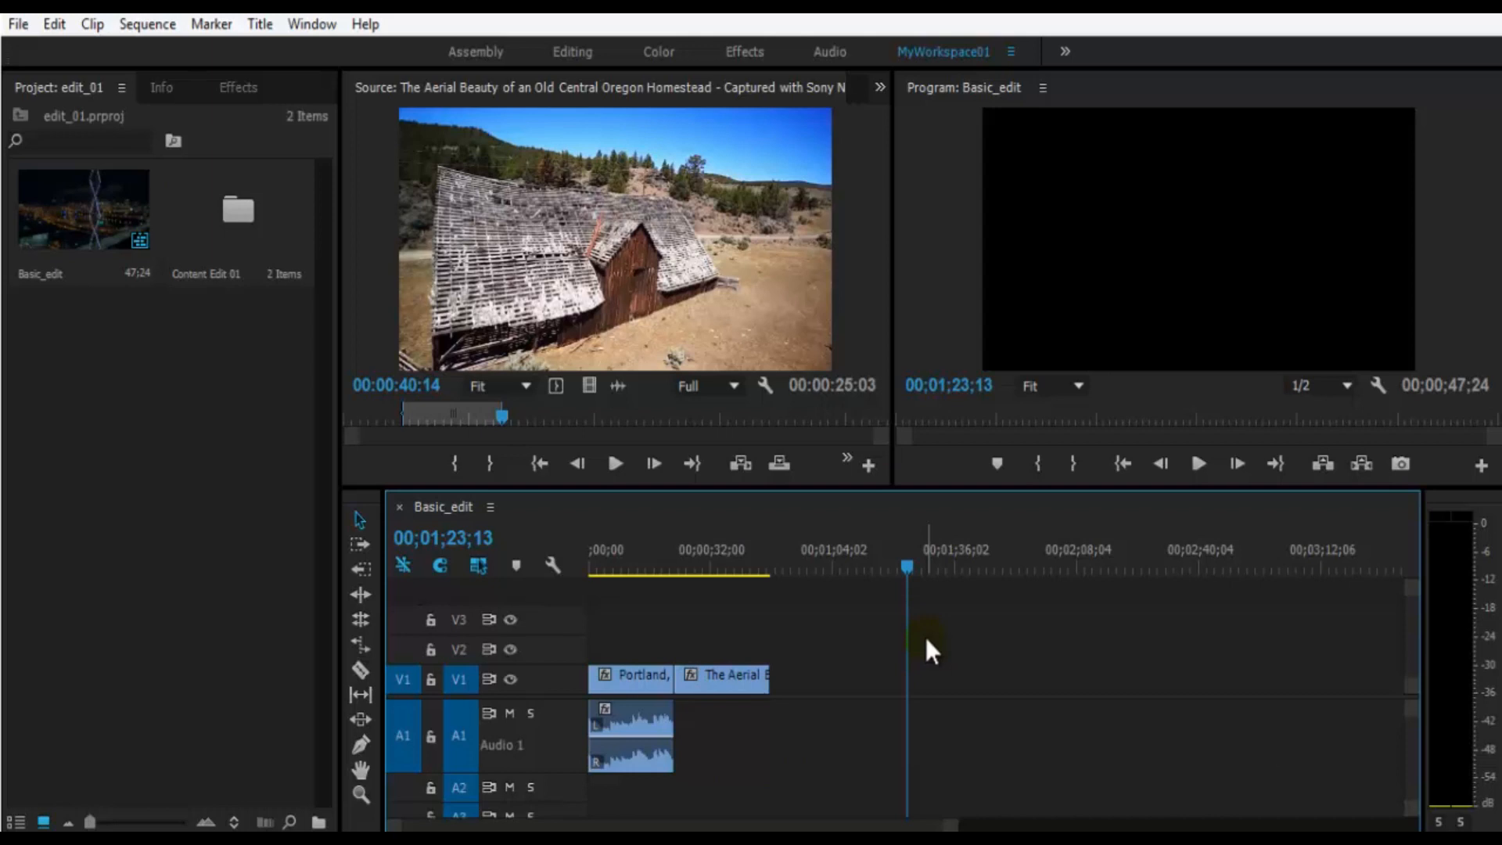
# - View the Source monitor's additional transport commands, dismiss them, and save the project
pyautogui.click(848, 460)
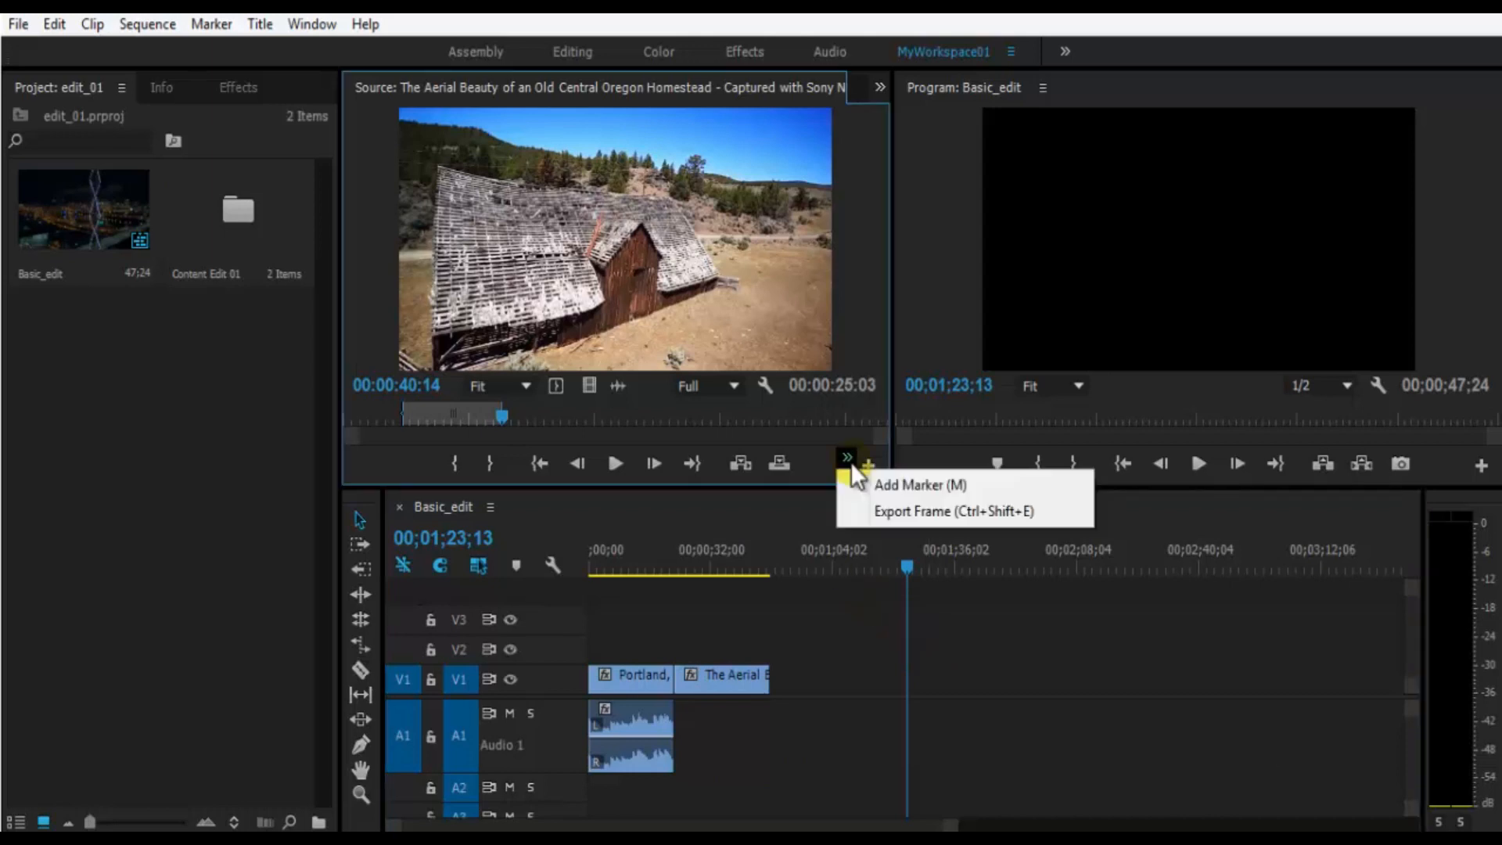
pyautogui.click(671, 322)
pyautogui.hotkey('ctrl', 's')
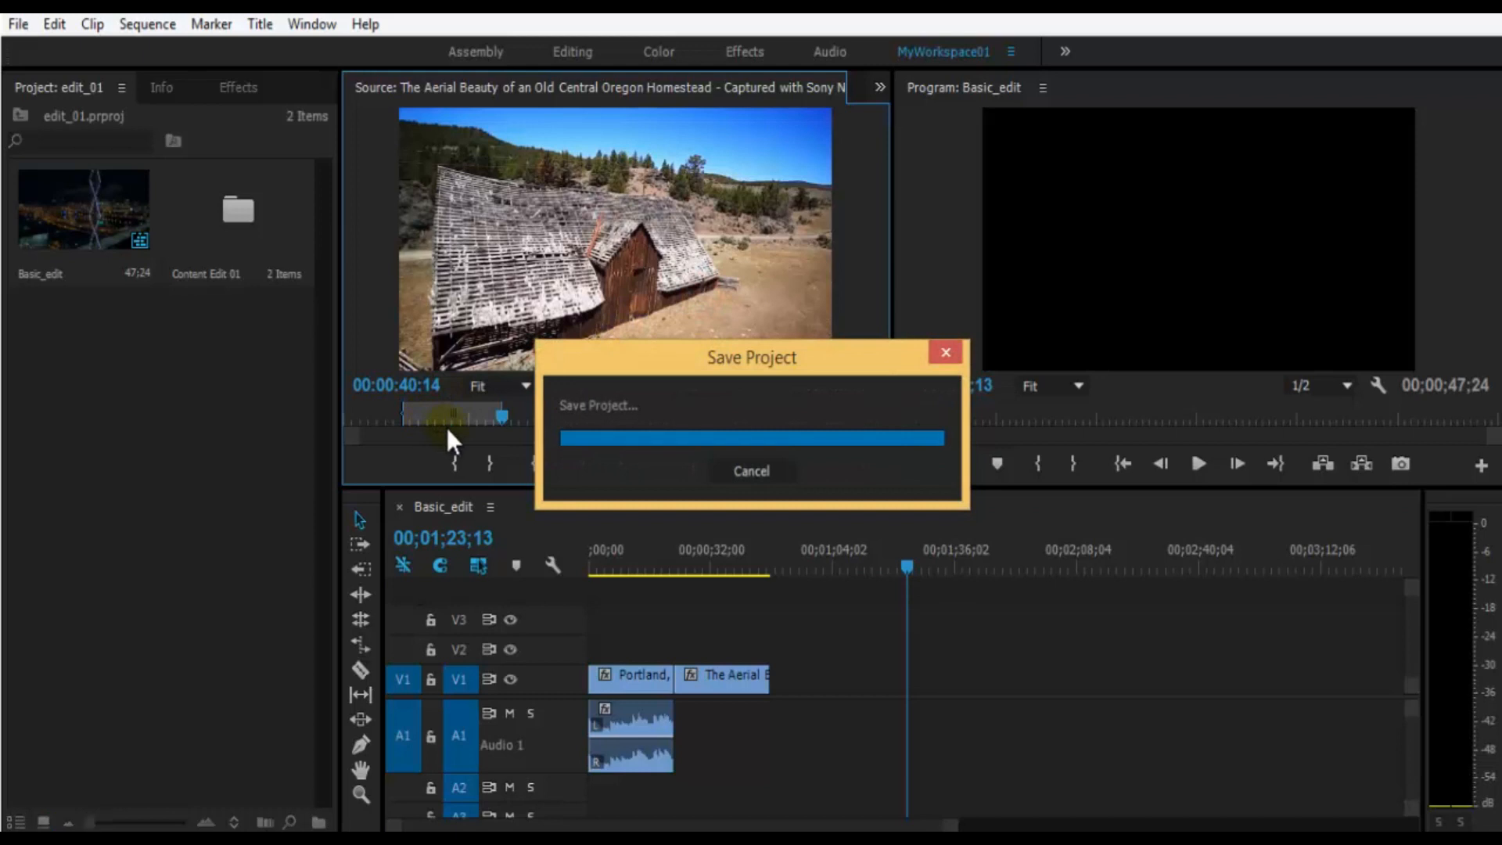
# - Add a marker to the source clip at 00:00:54:11 and move the source playhead to 00:00:59:29
pyautogui.moveTo(500, 417); pyautogui.dragTo(556, 417)
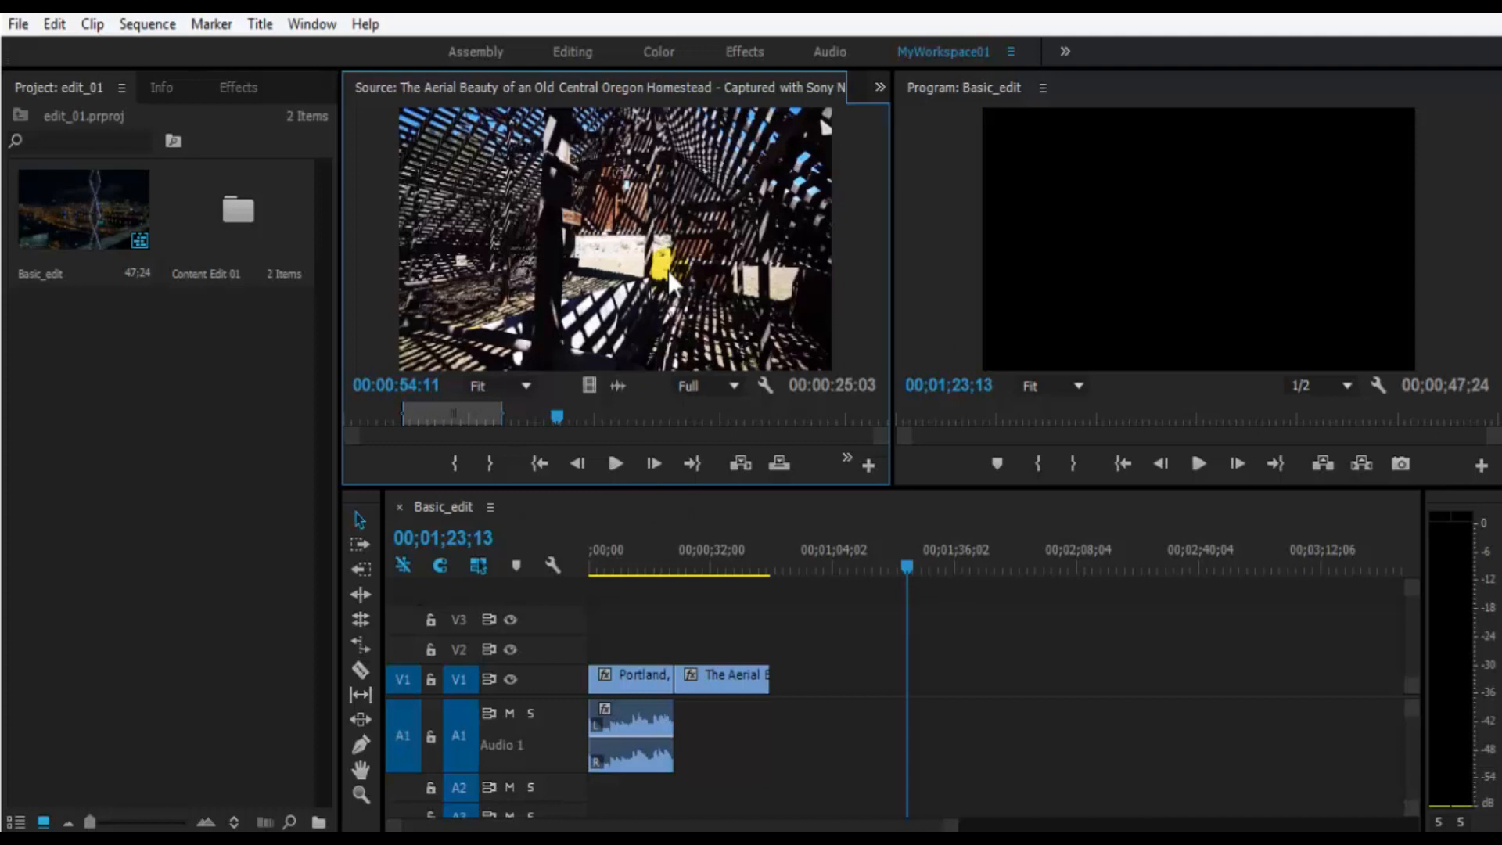
pyautogui.click(850, 461)
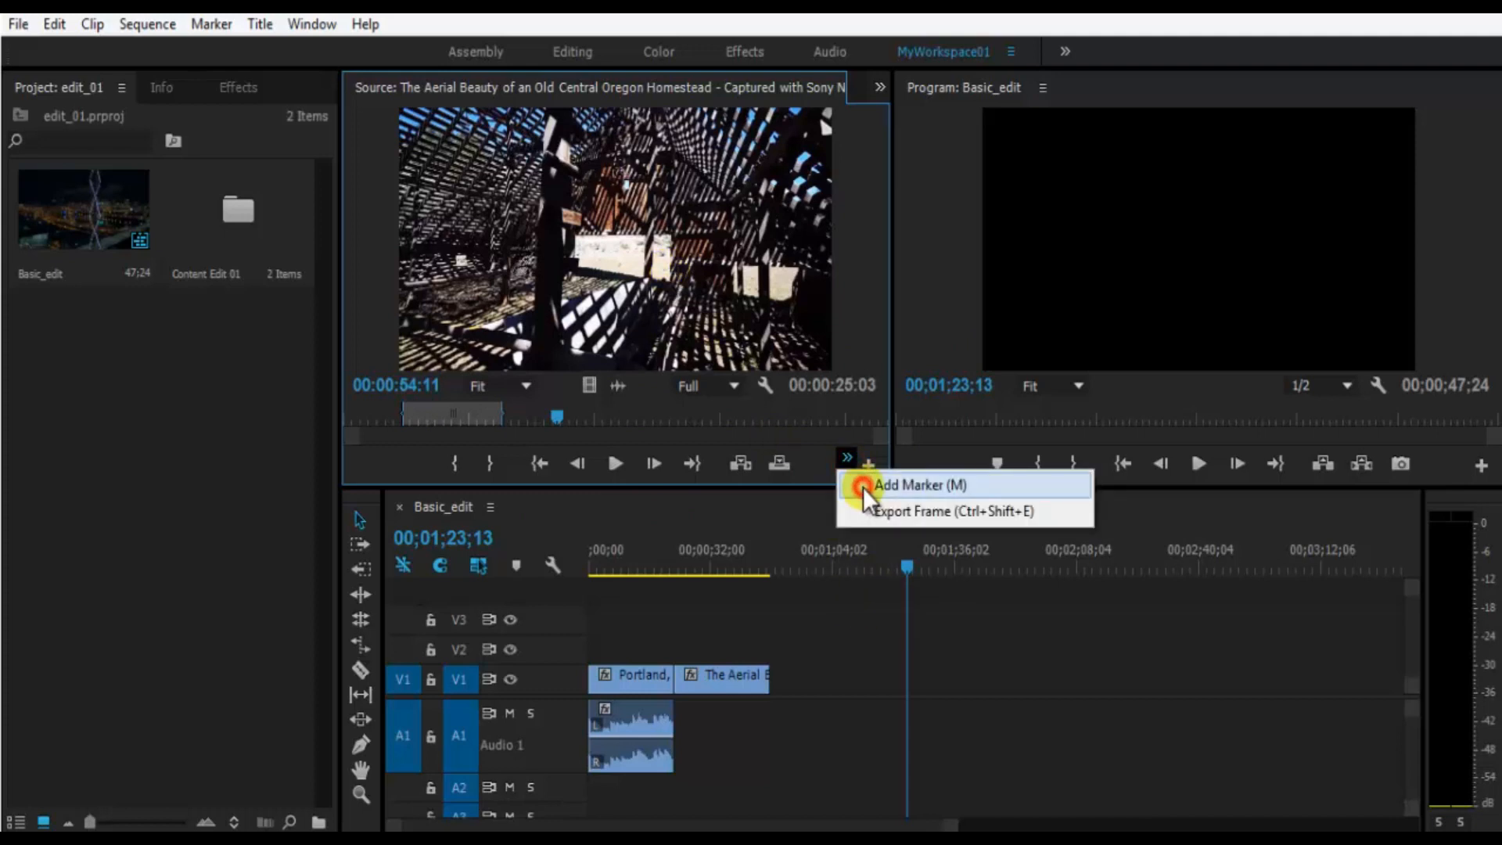
pyautogui.click(864, 486)
pyautogui.moveTo(556, 418); pyautogui.dragTo(579, 415)
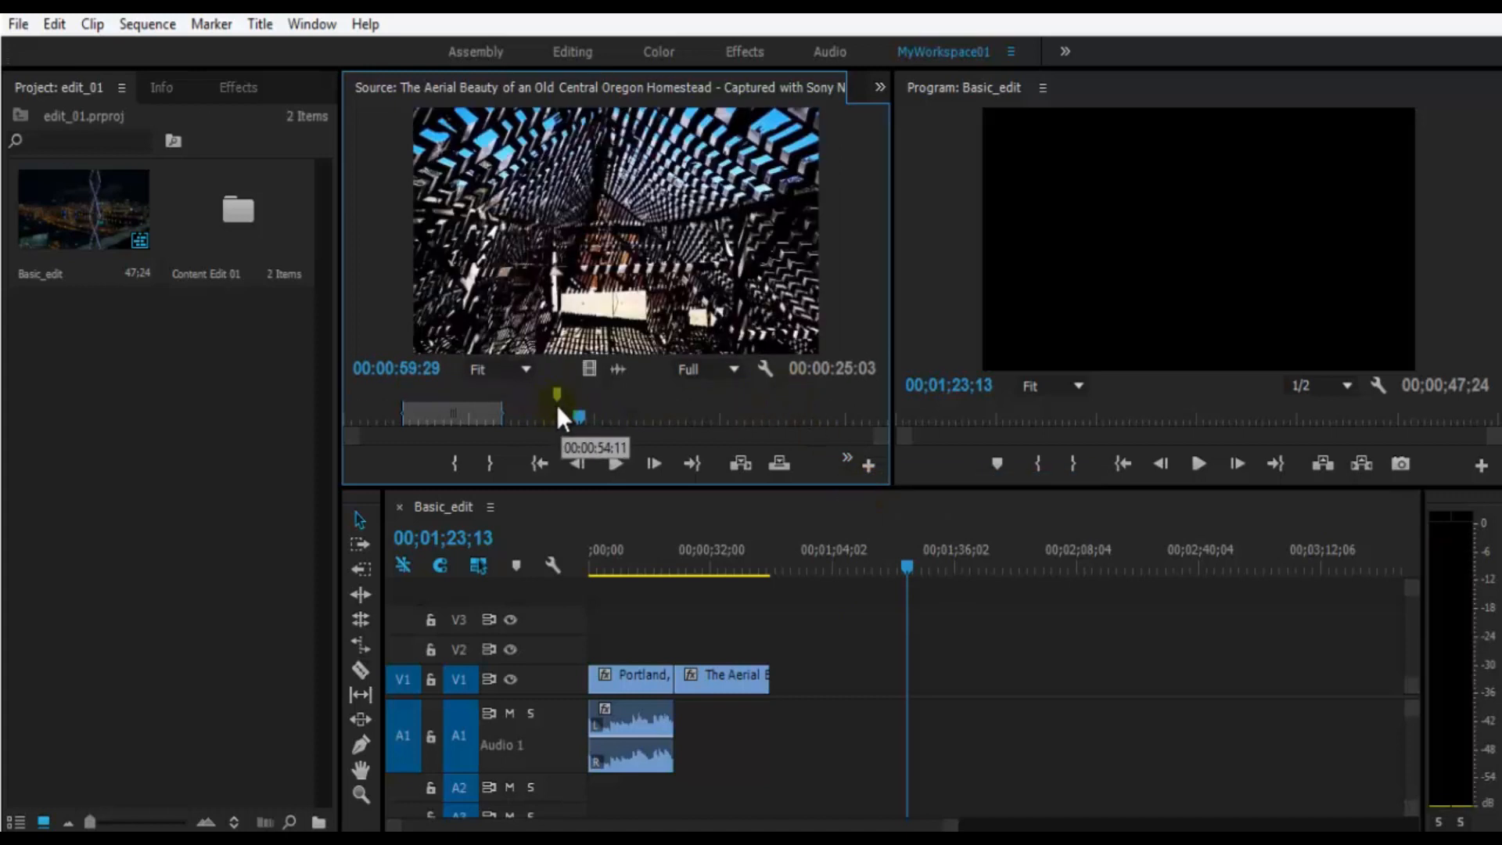
# - Place the source playhead at 00:01:10:27 and add a marker there
pyautogui.click(615, 415)
pyautogui.click(623, 416)
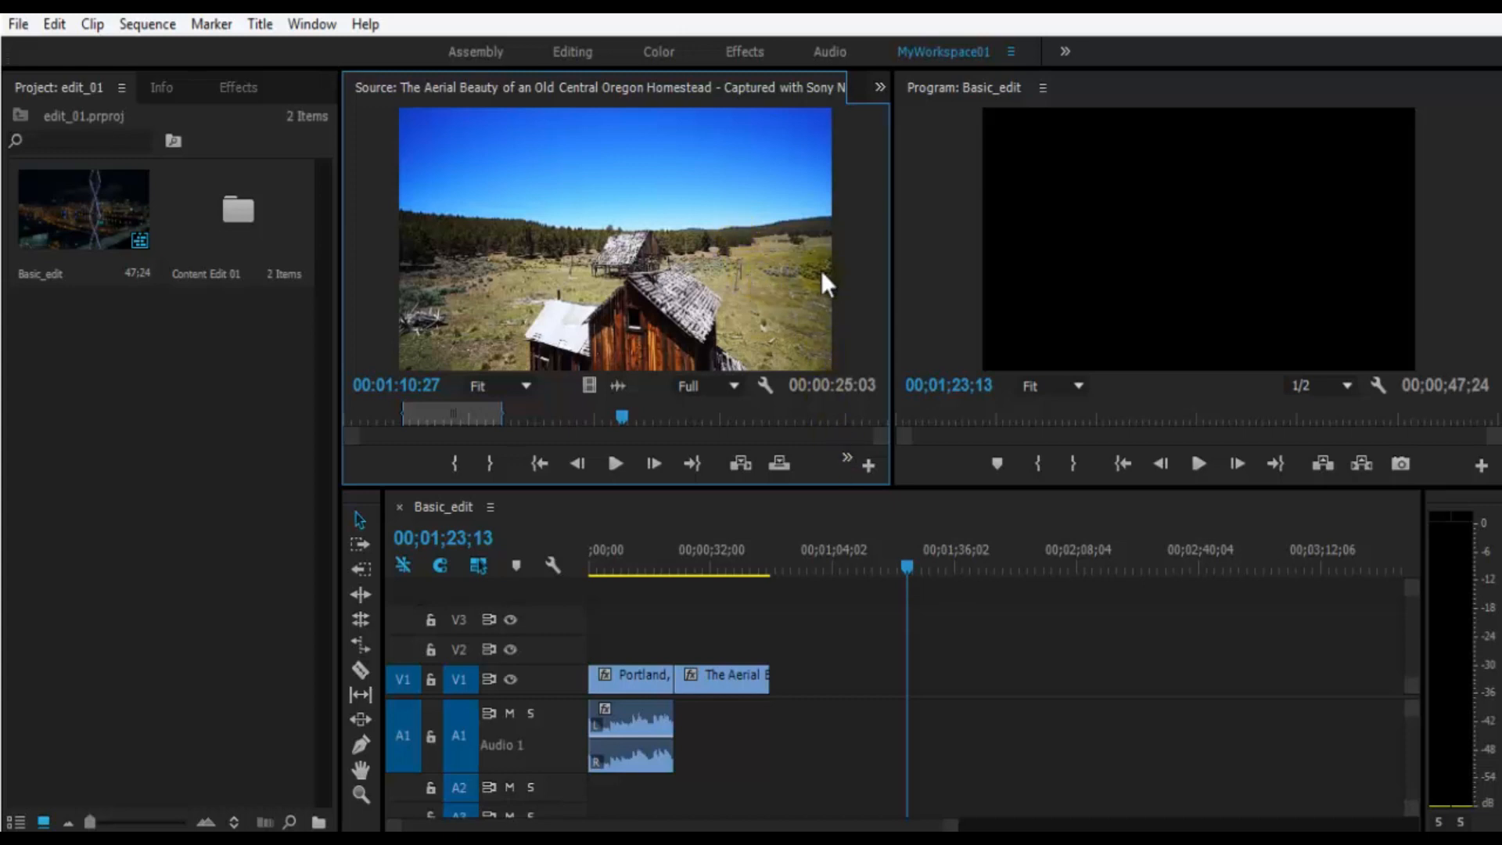
pyautogui.press('m')
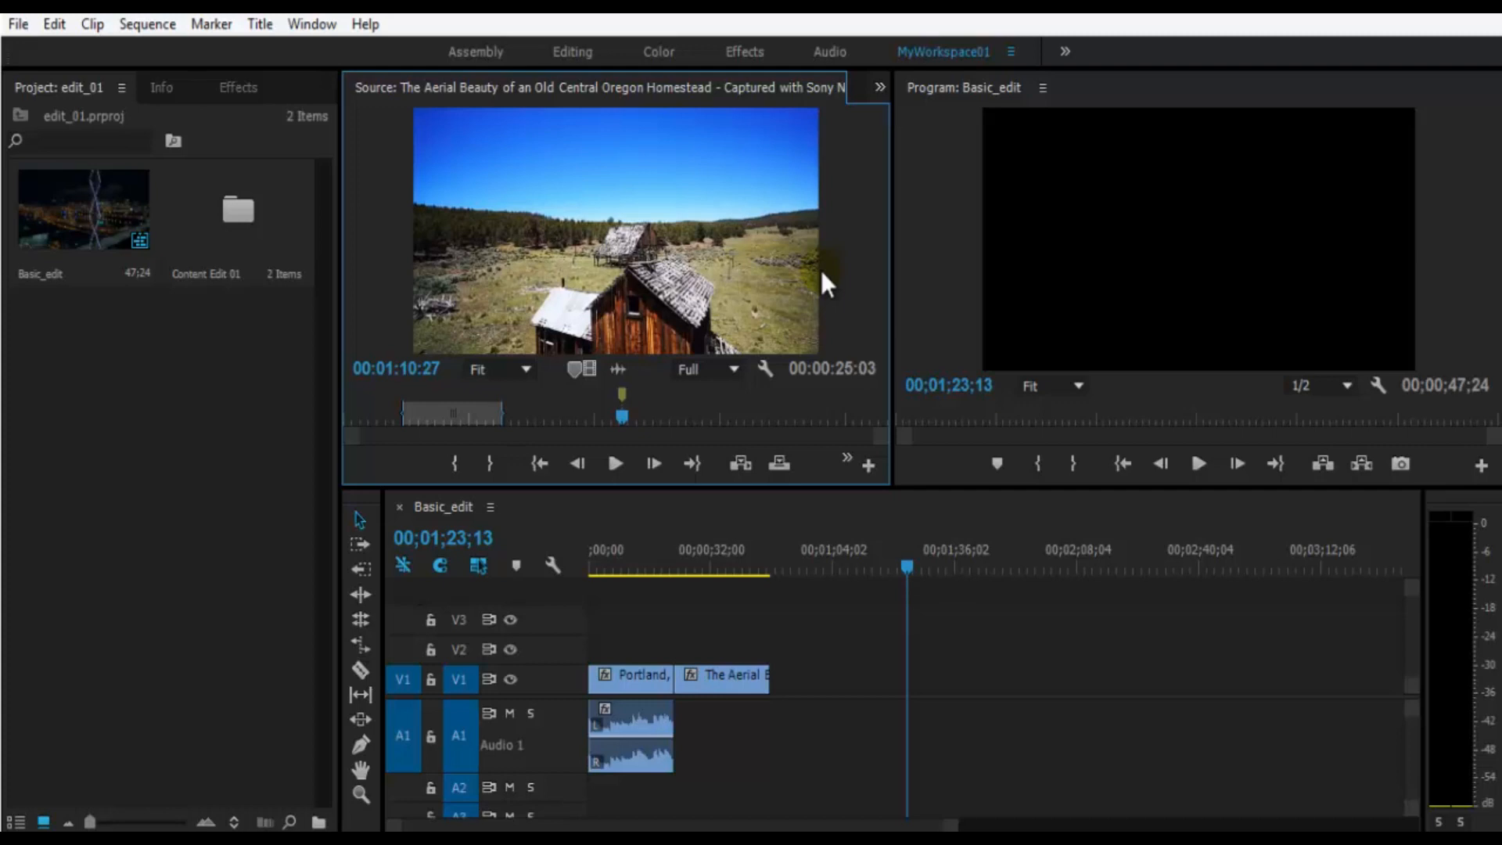
# - Name the source clip's marker at 00:01:10:27 "house" and set its marker color to red
pyautogui.doubleClick(622, 394)
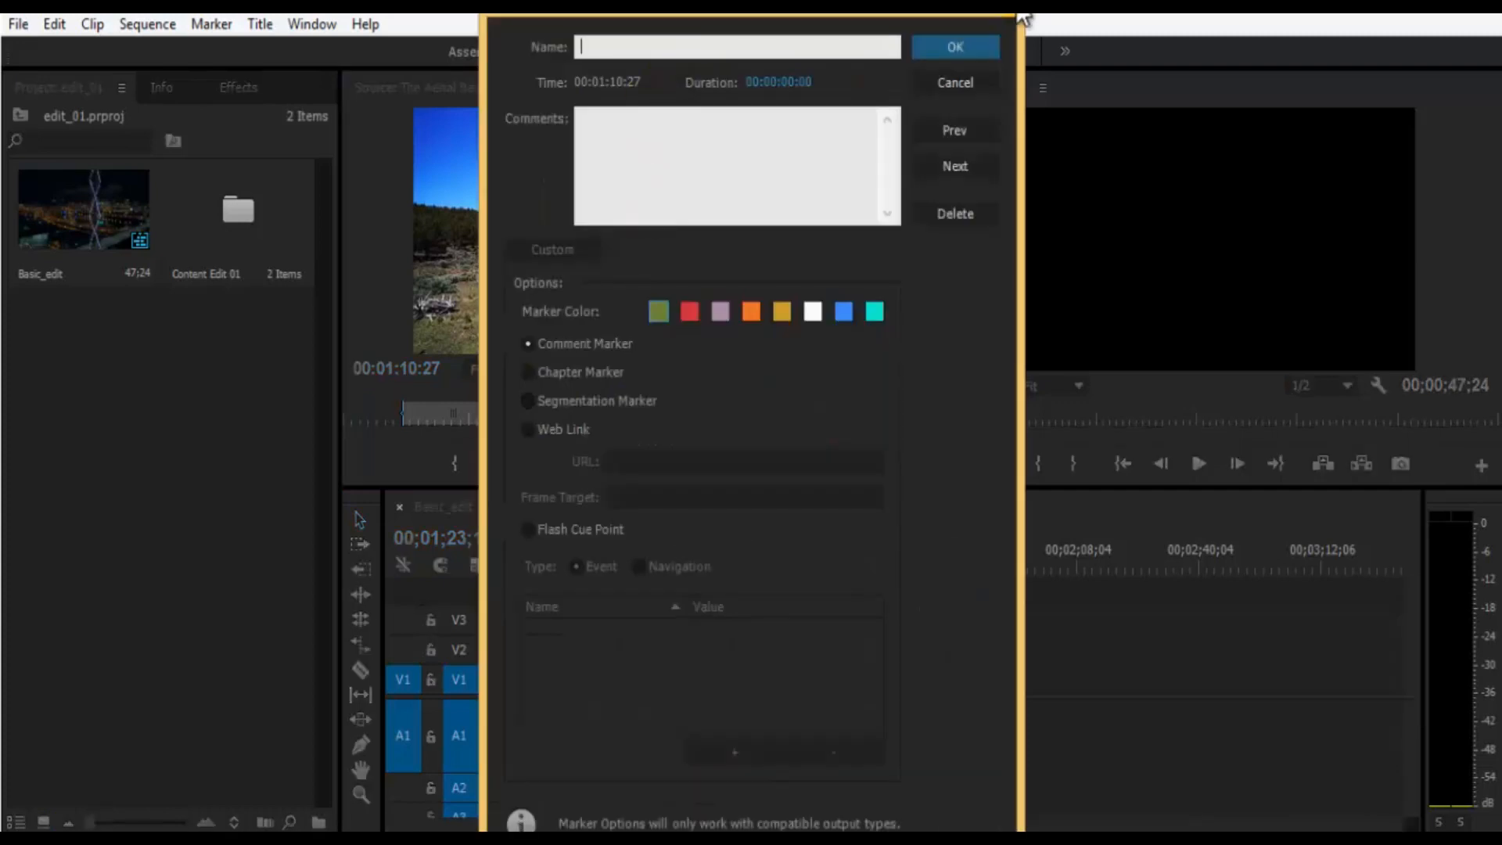
pyautogui.moveTo(826, 14); pyautogui.dragTo(854, 261)
pyautogui.click(819, 294)
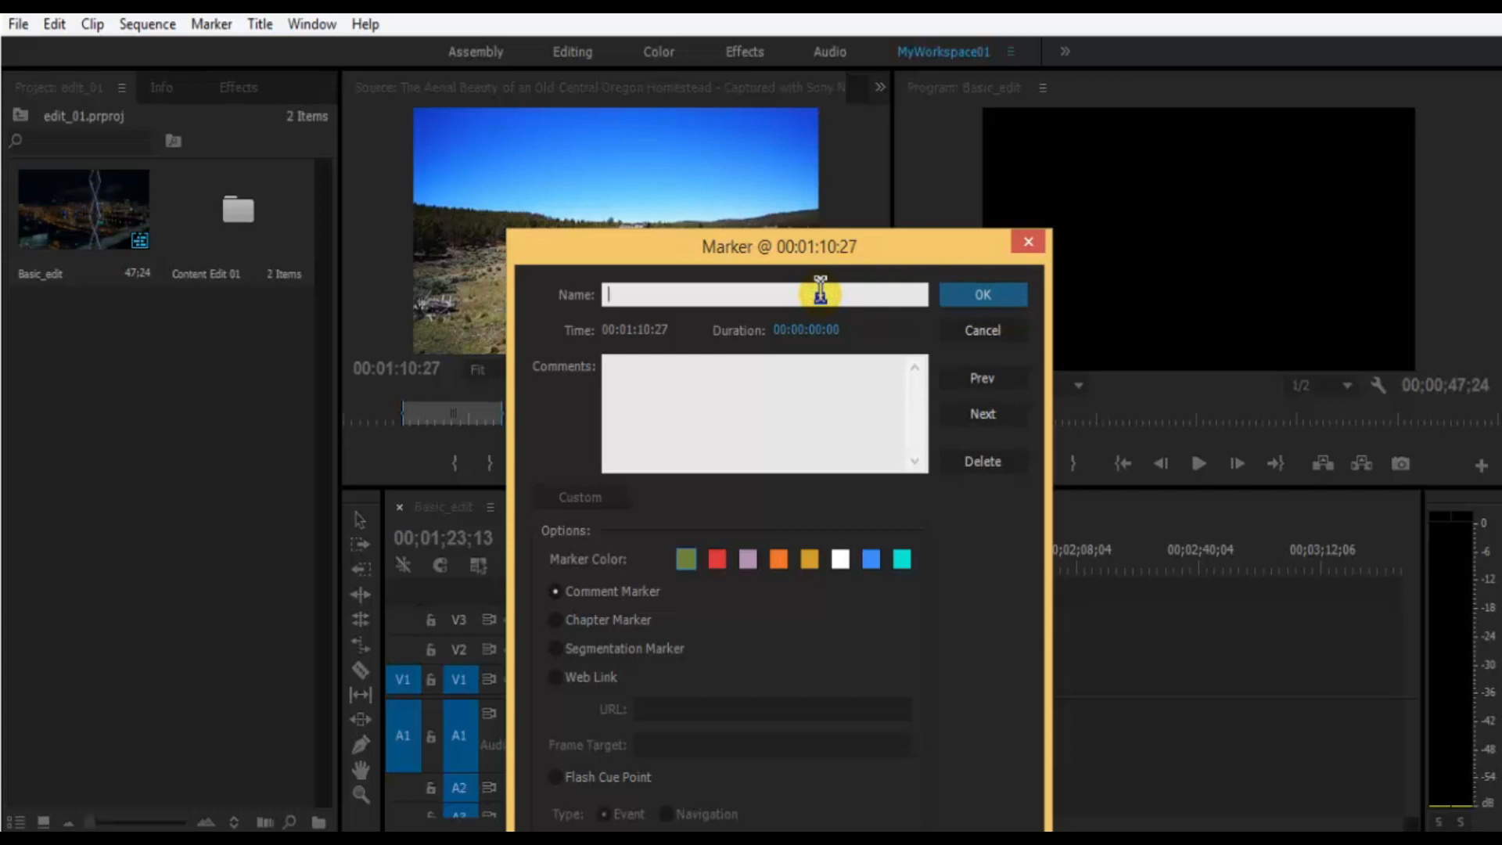
pyautogui.write('house')
pyautogui.moveTo(857, 242)
pyautogui.mouseDown()
pyautogui.moveTo(1037, 269)
pyautogui.moveTo(1053, 194)
pyautogui.mouseUp()
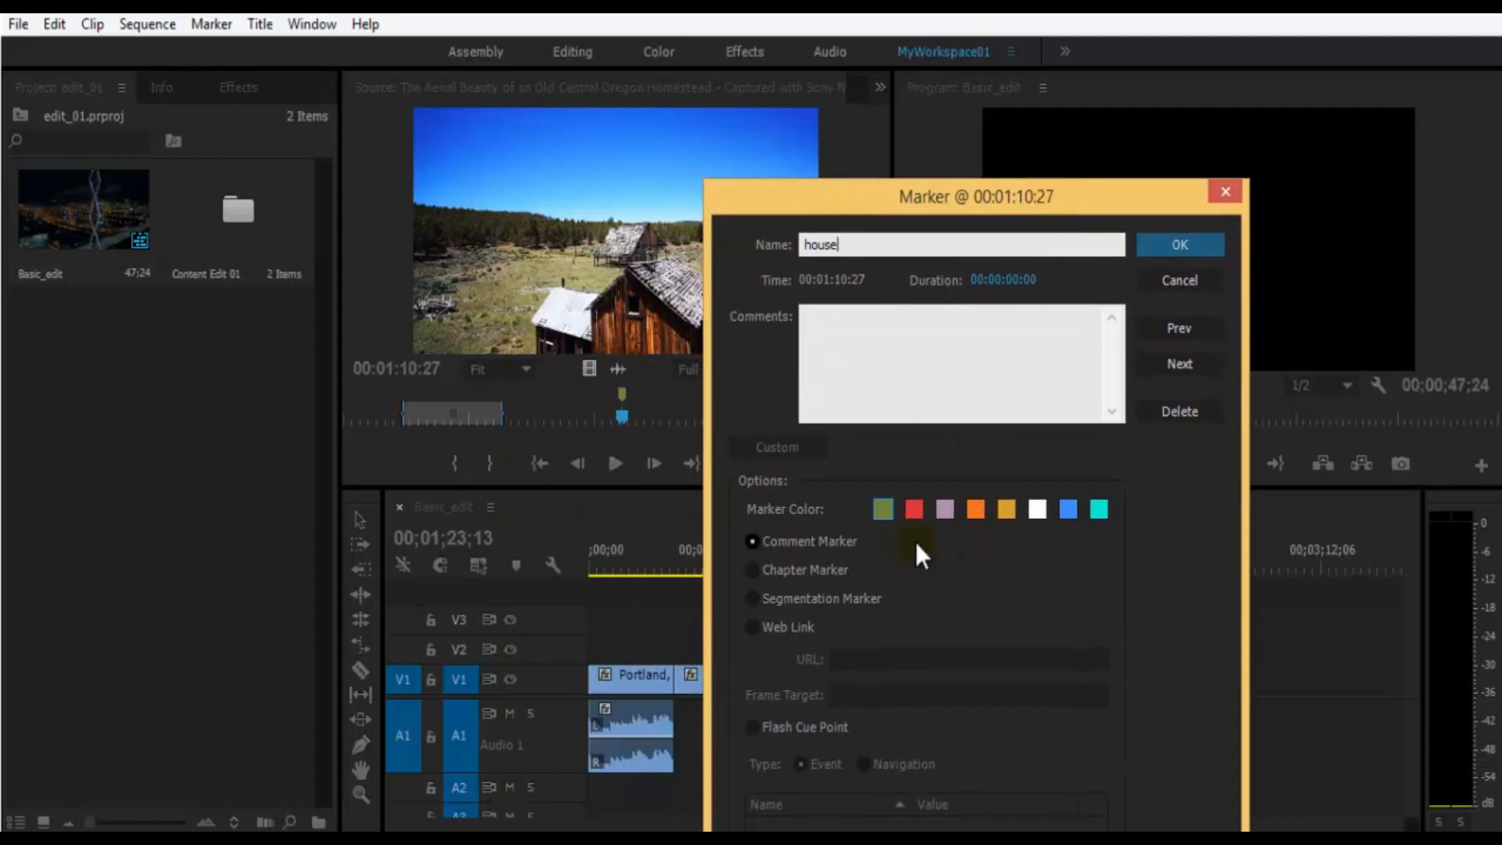
pyautogui.click(913, 509)
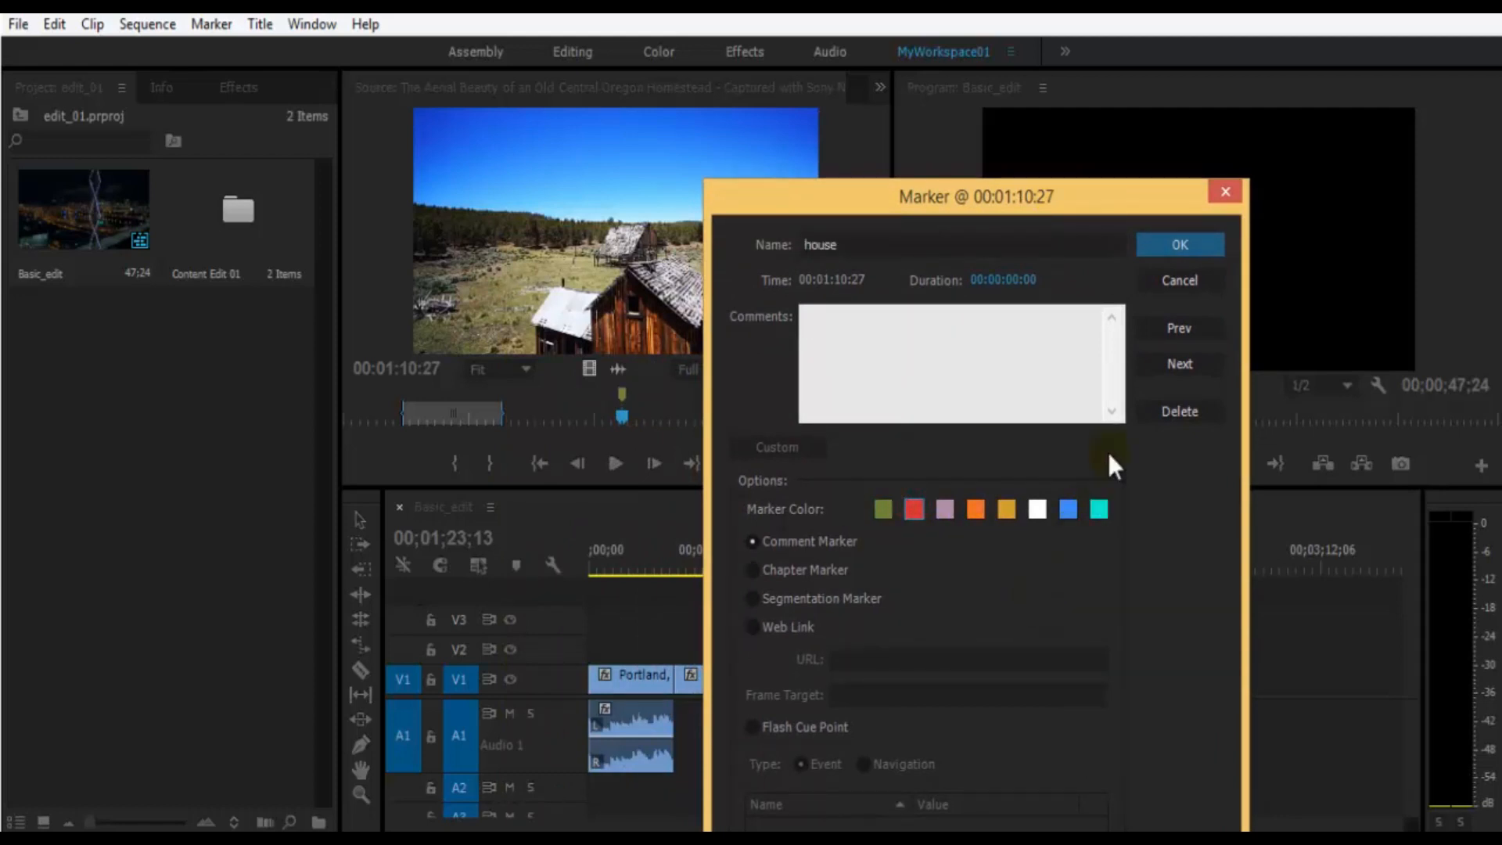
pyautogui.click(1195, 236)
# - Play the source clip from about 00:01:08:20 toward the house marker, and save the project
pyautogui.moveTo(620, 402)
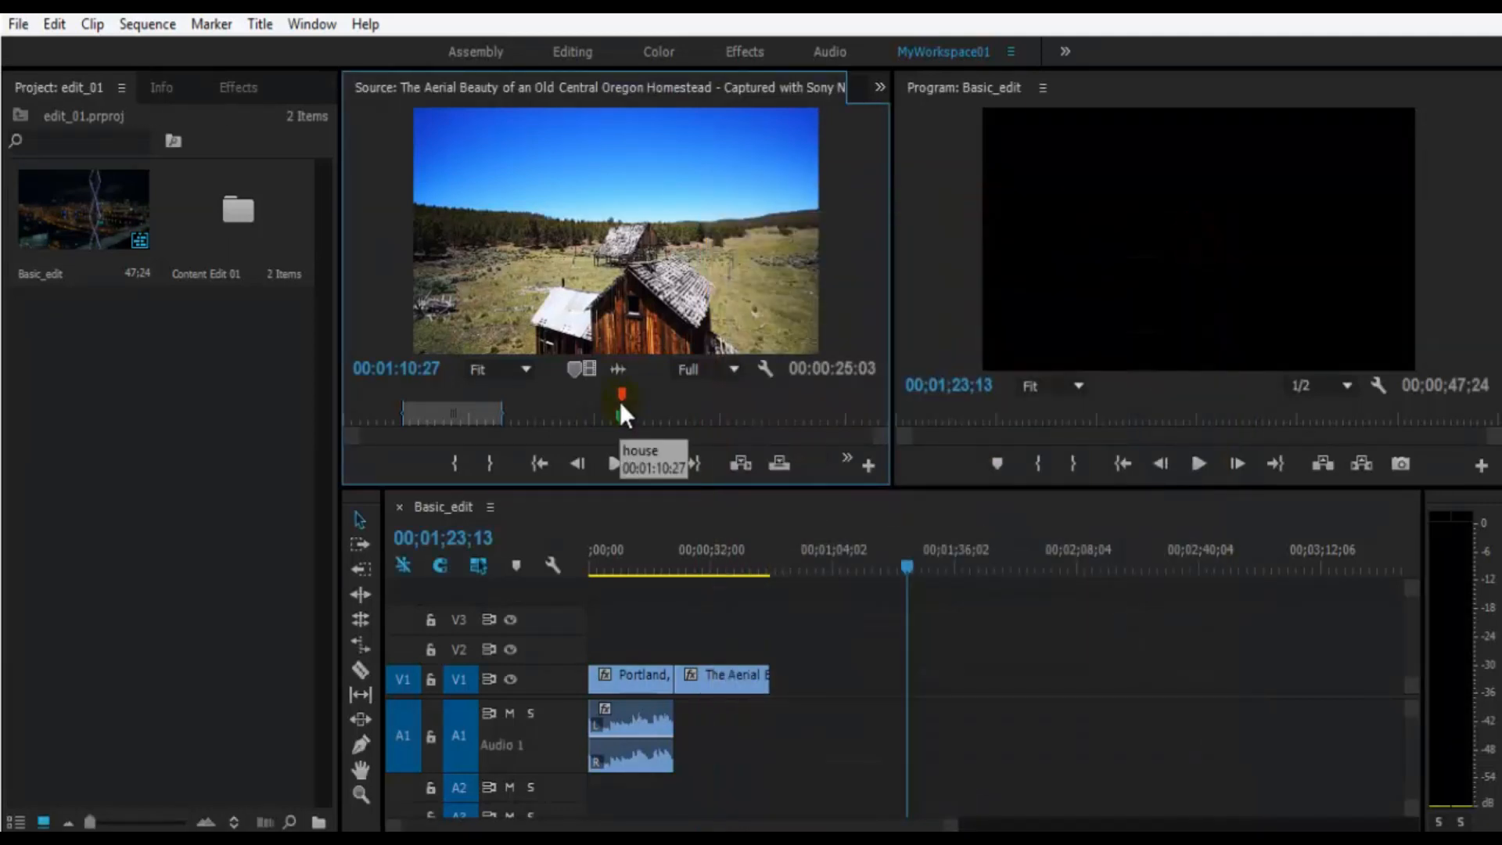
pyautogui.moveTo(617, 414); pyautogui.dragTo(613, 418)
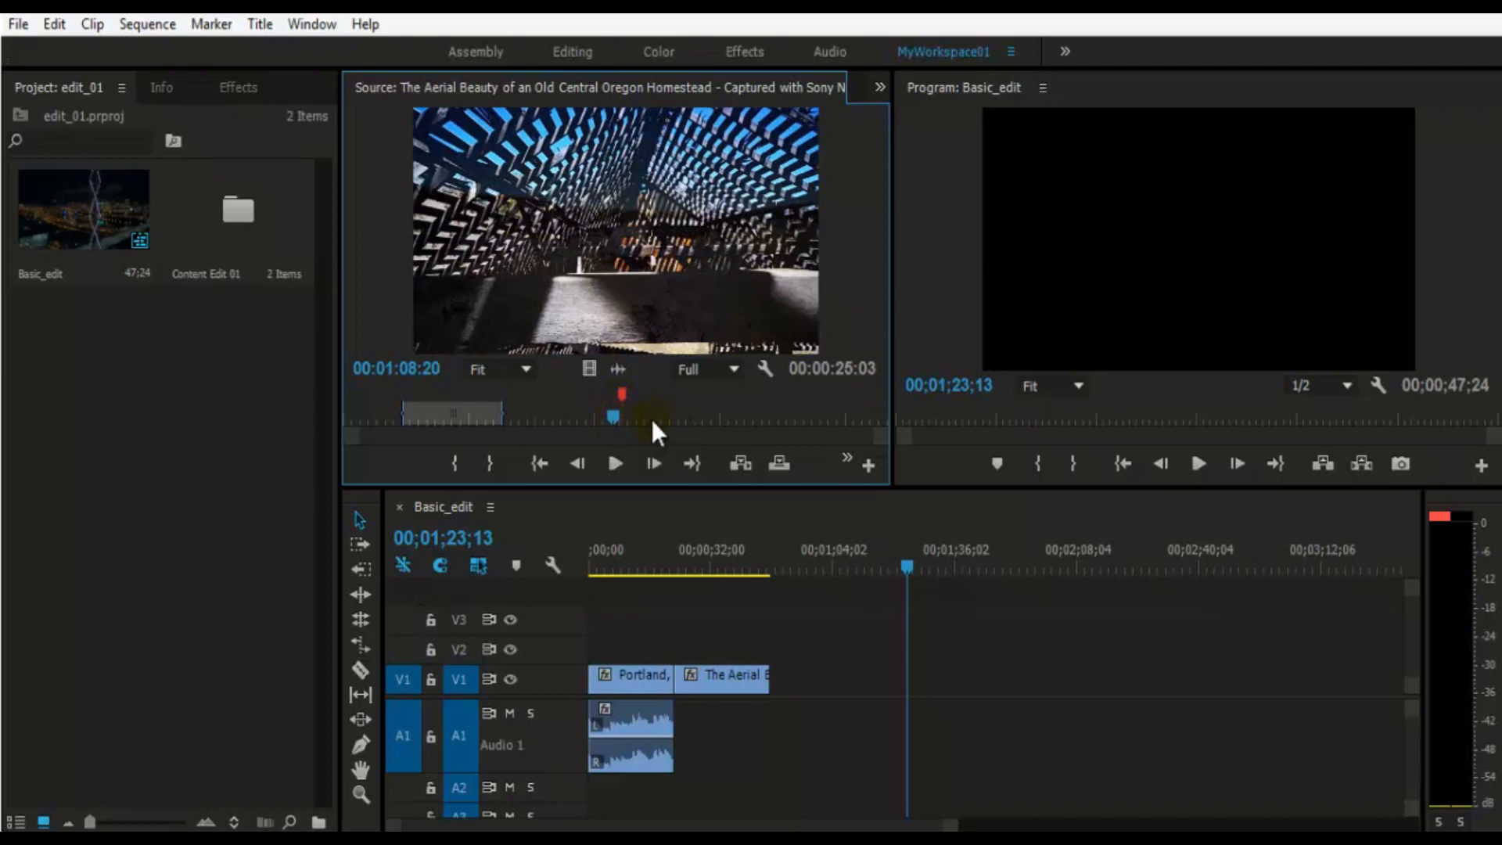
pyautogui.press('space')
pyautogui.press('space')
pyautogui.hotkey('ctrl', 's')
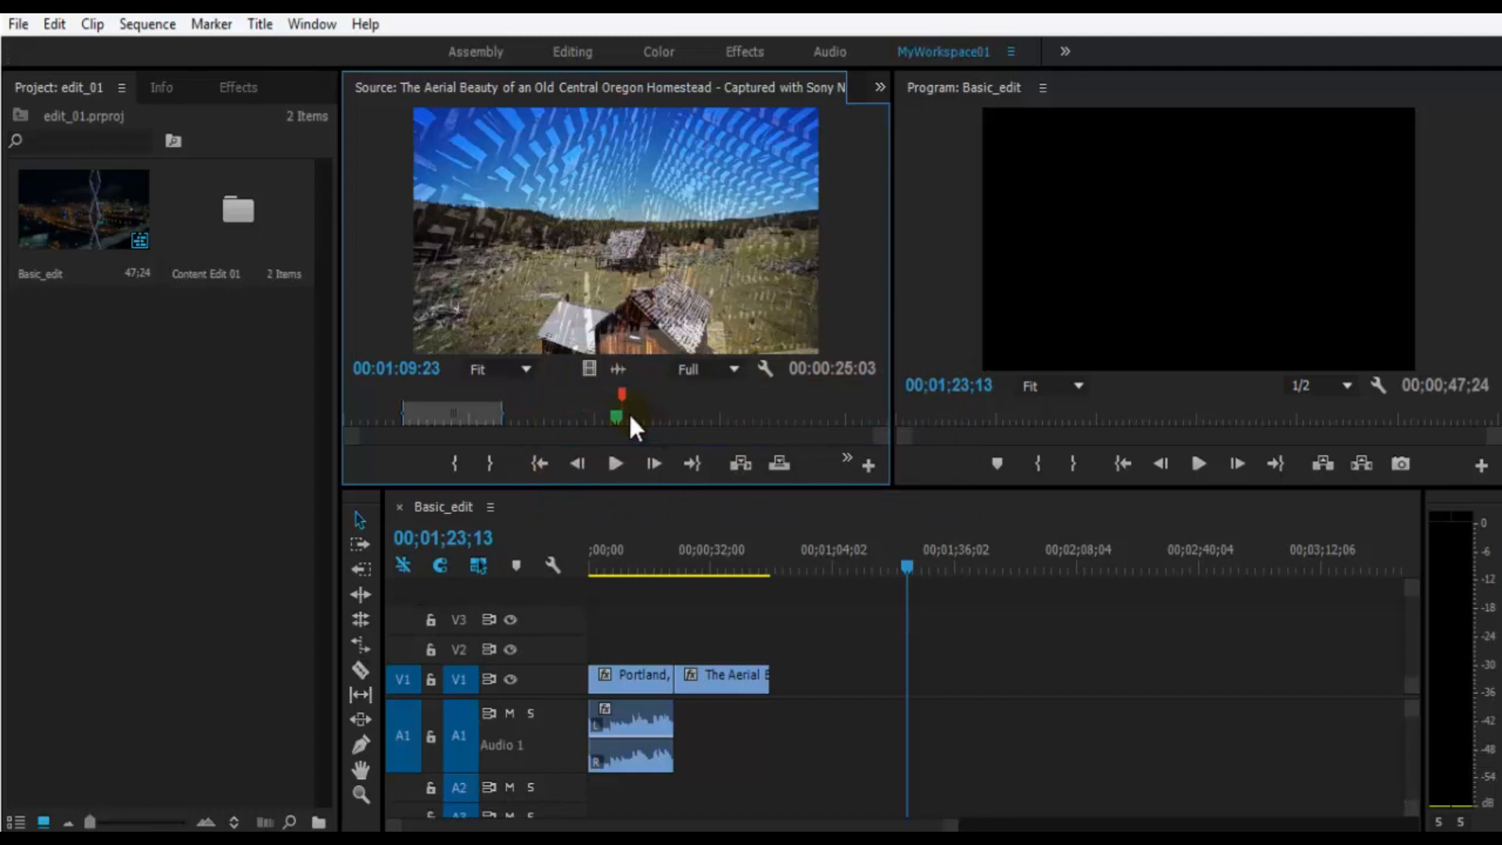
# - Play the source clip past the house marker to about 00:01:13:29 and save the project
pyautogui.press('space')
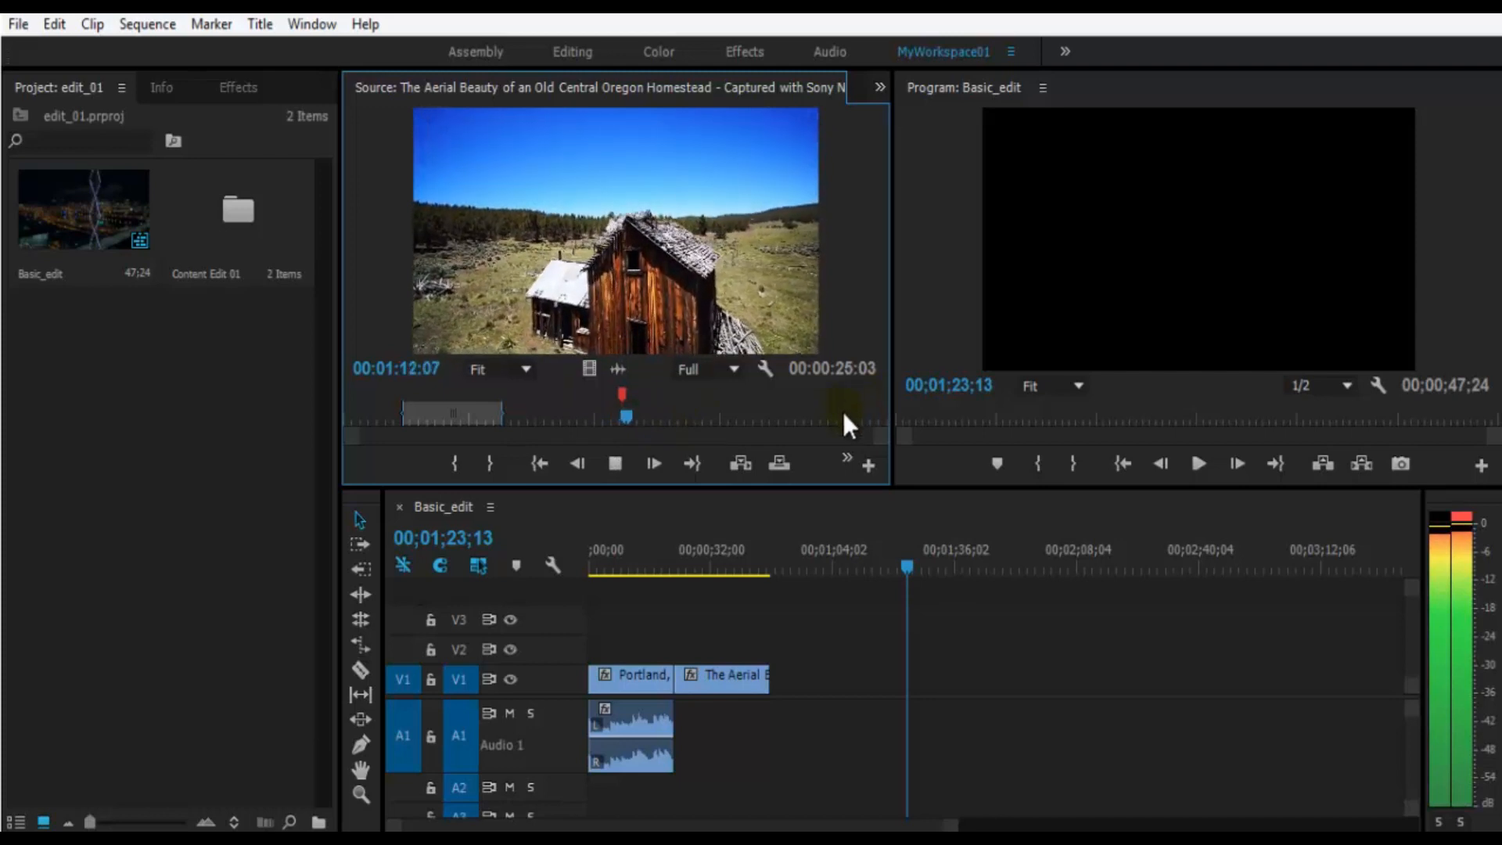
pyautogui.click(845, 459)
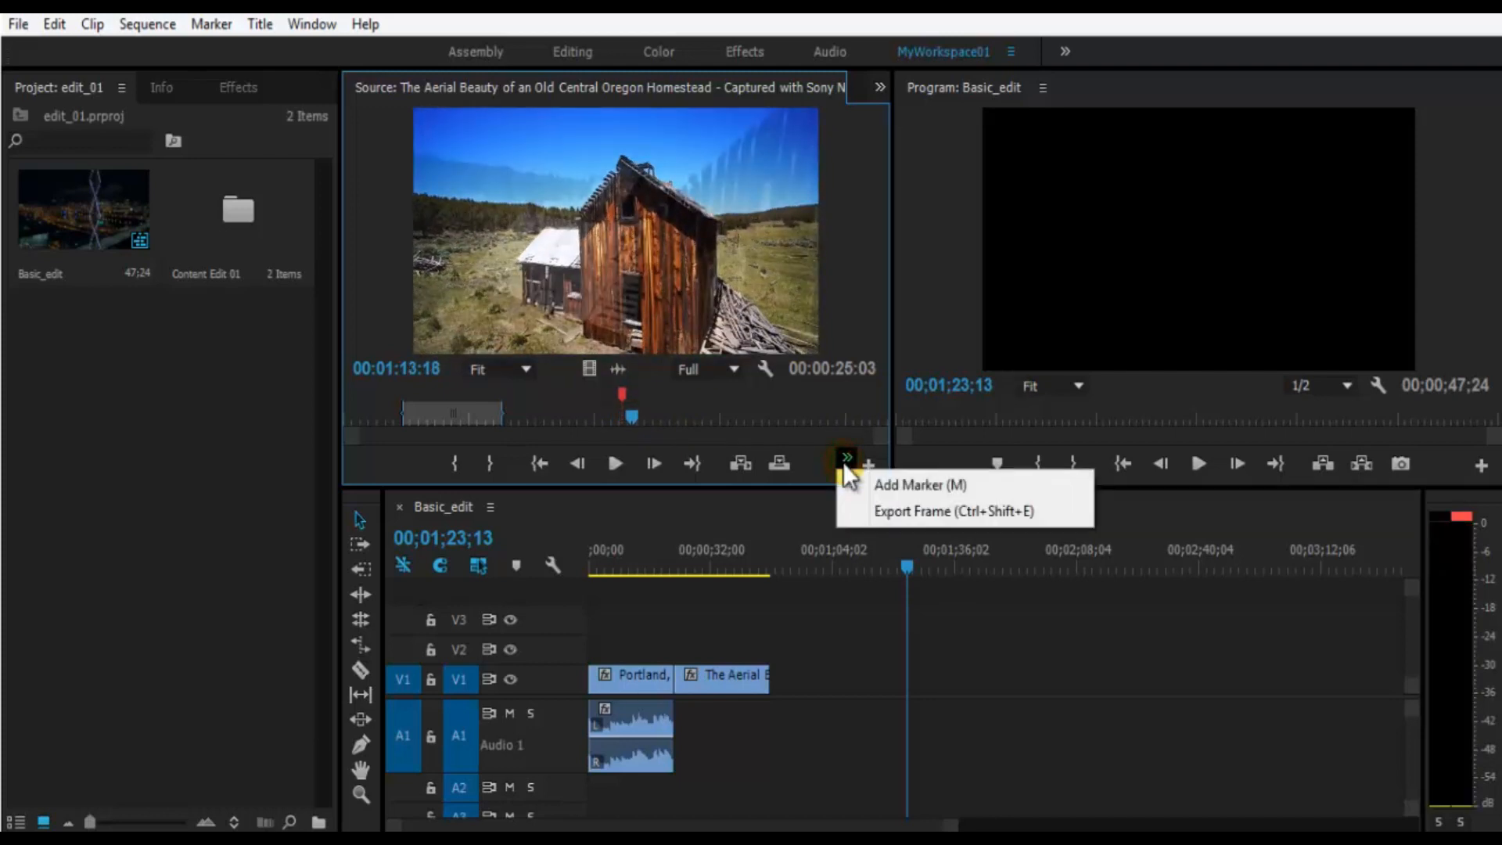
pyautogui.click(629, 425)
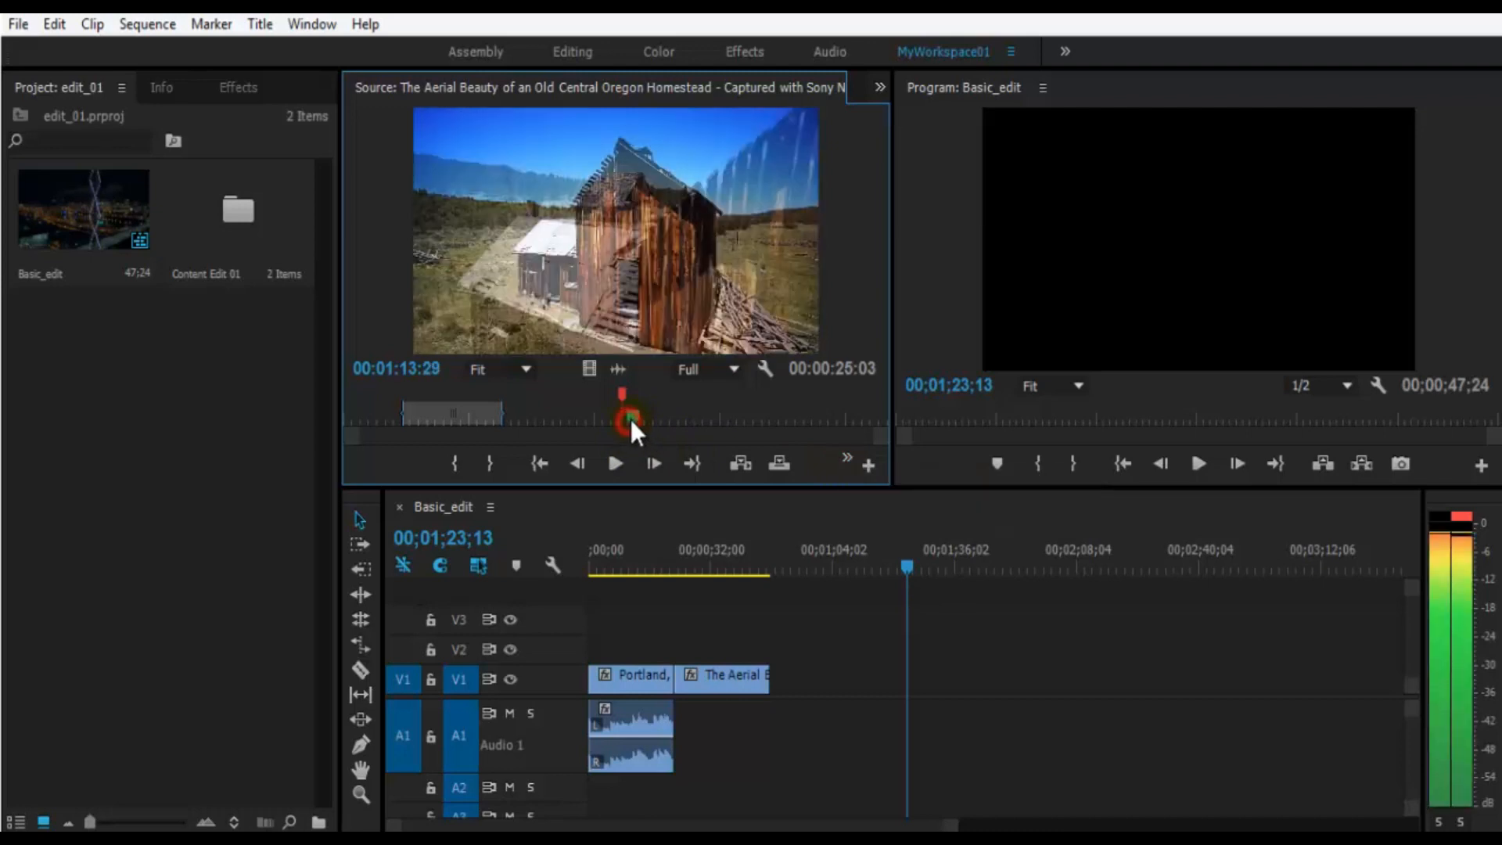
pyautogui.hotkey('ctrl', 's')
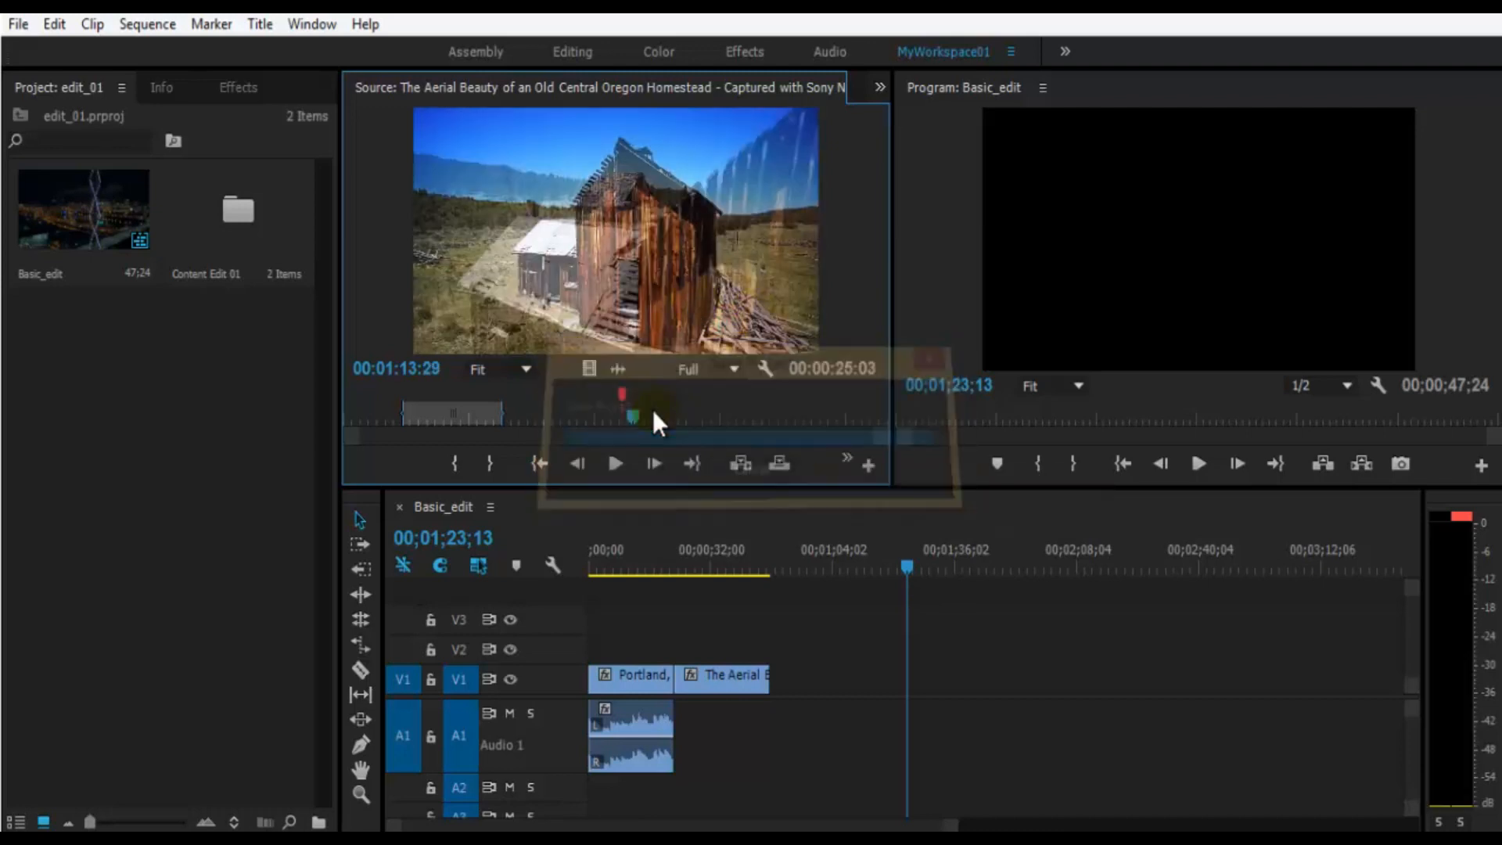
# - Set up a frame export of the source clip at 00:01:19:01, named "screenshot1" in JPEG format
pyautogui.moveTo(652, 410); pyautogui.dragTo(654, 417)
pyautogui.click(735, 280)
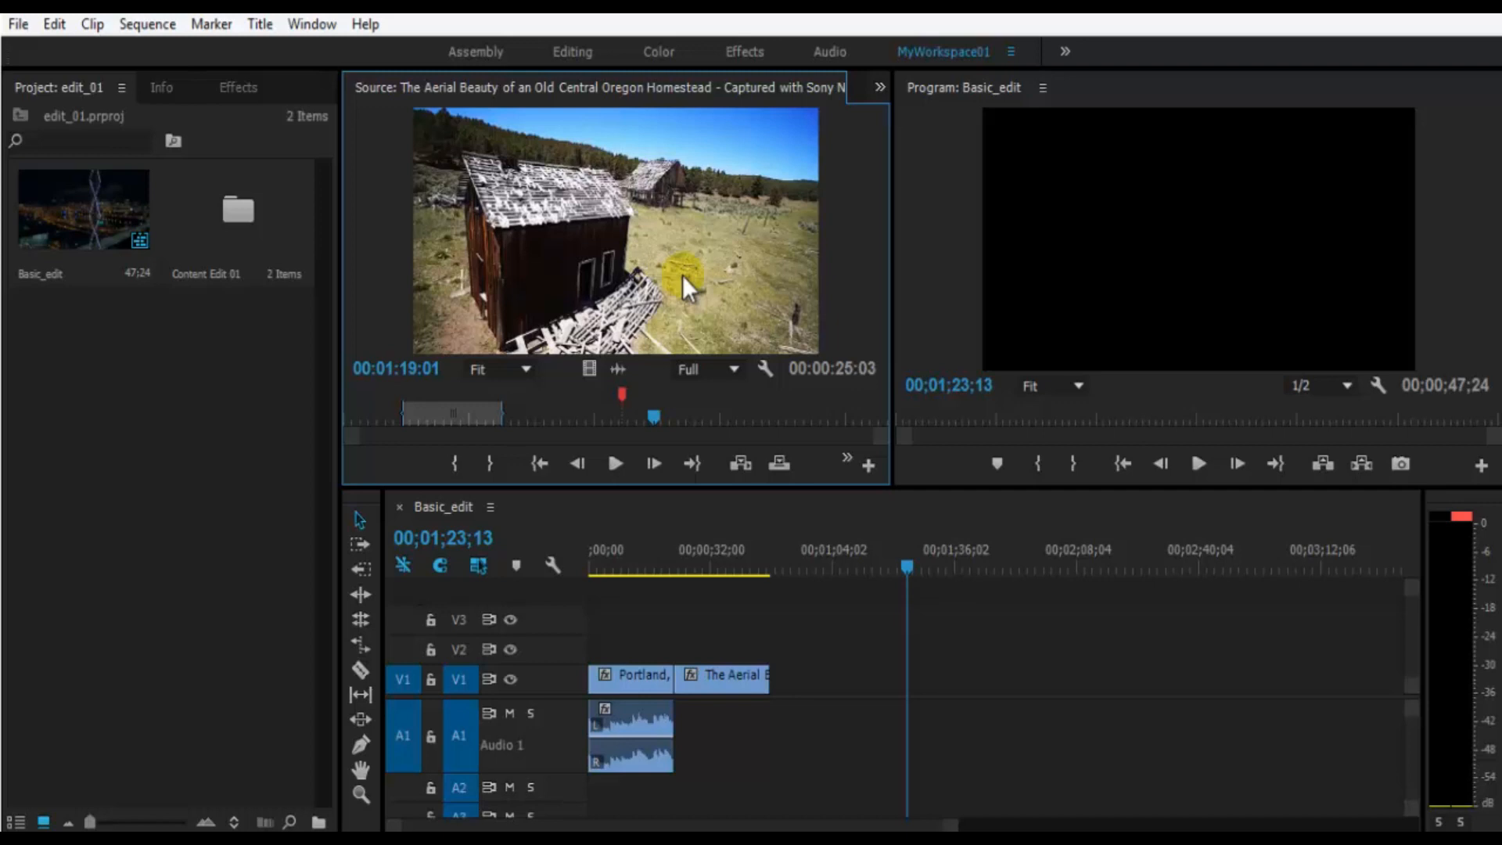
pyautogui.click(845, 460)
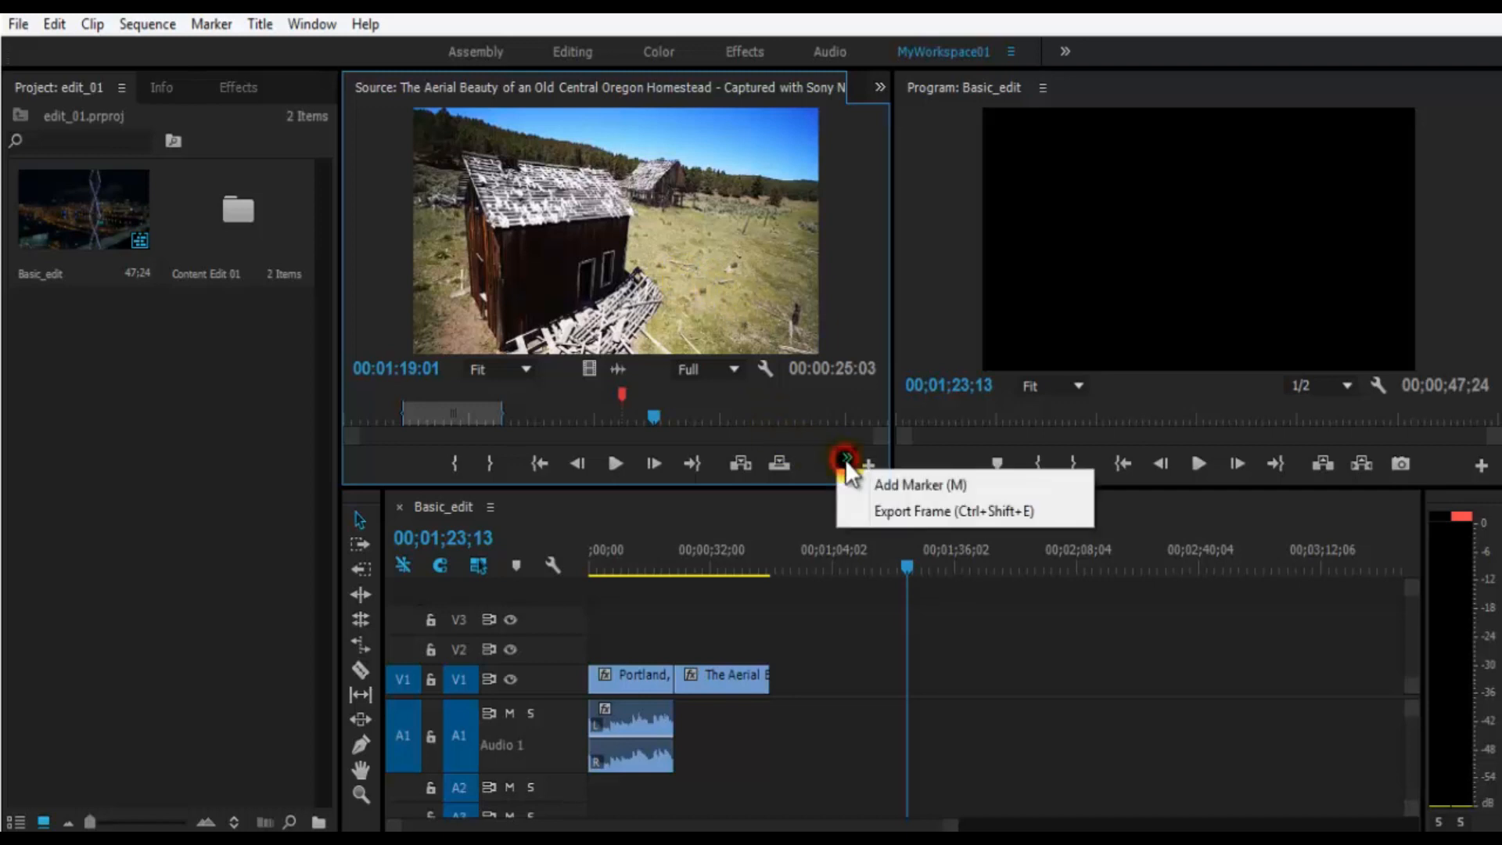
pyautogui.click(866, 514)
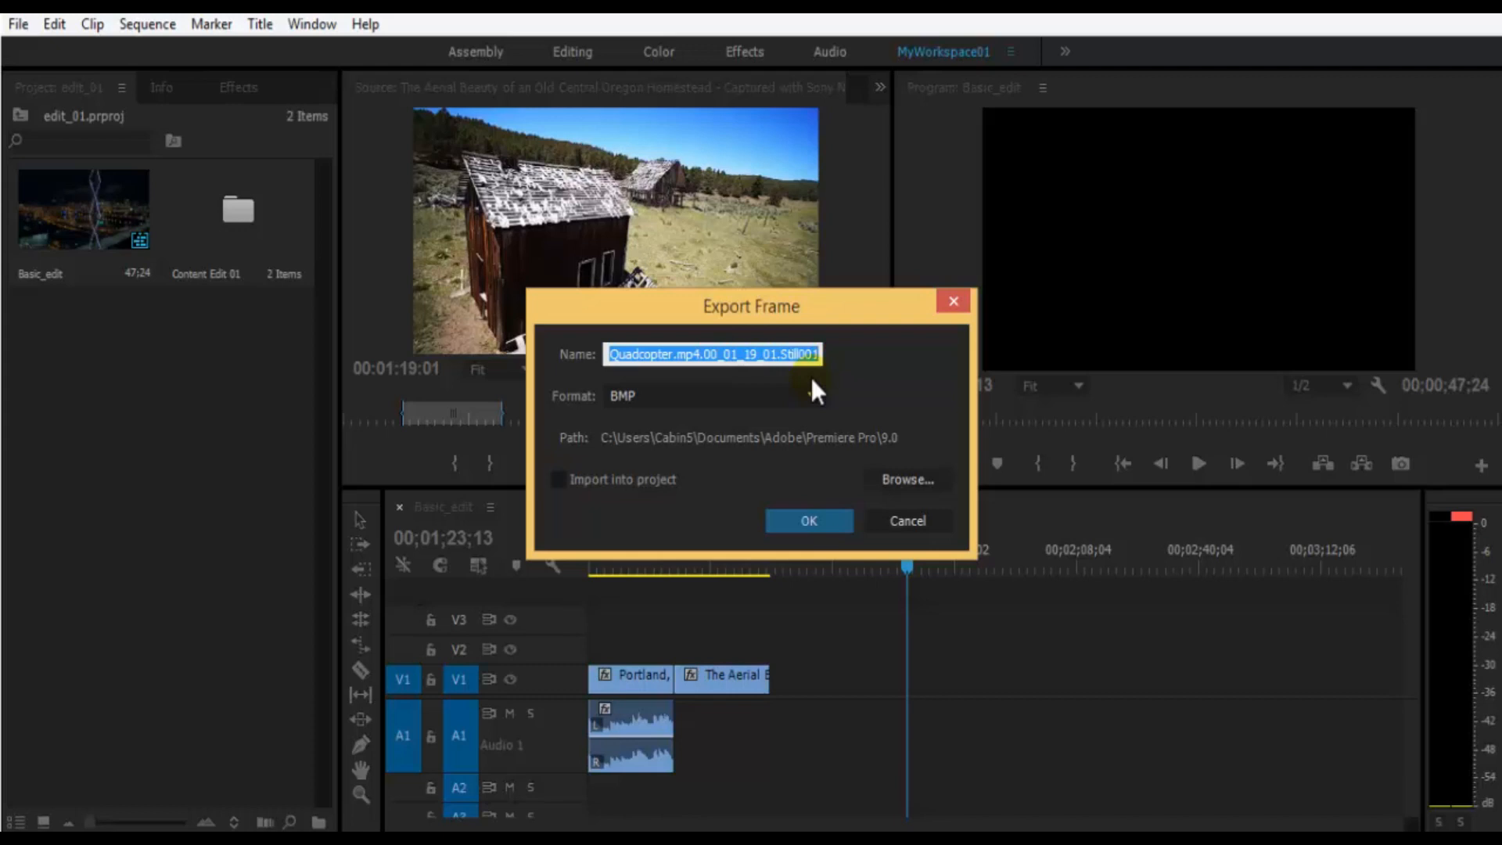
pyautogui.write('s')
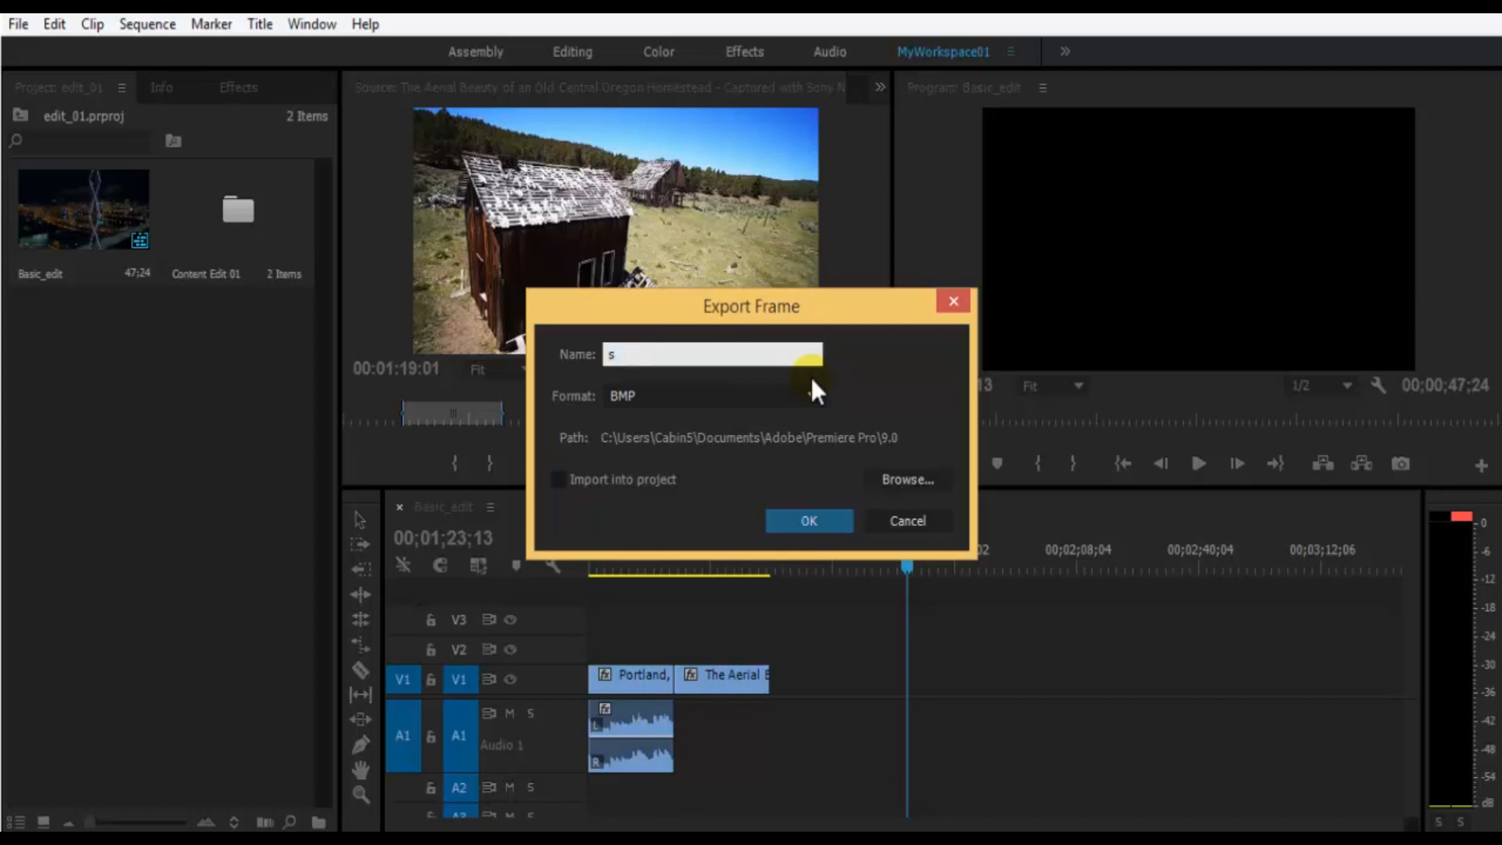
pyautogui.write('creenshot1')
pyautogui.click(756, 395)
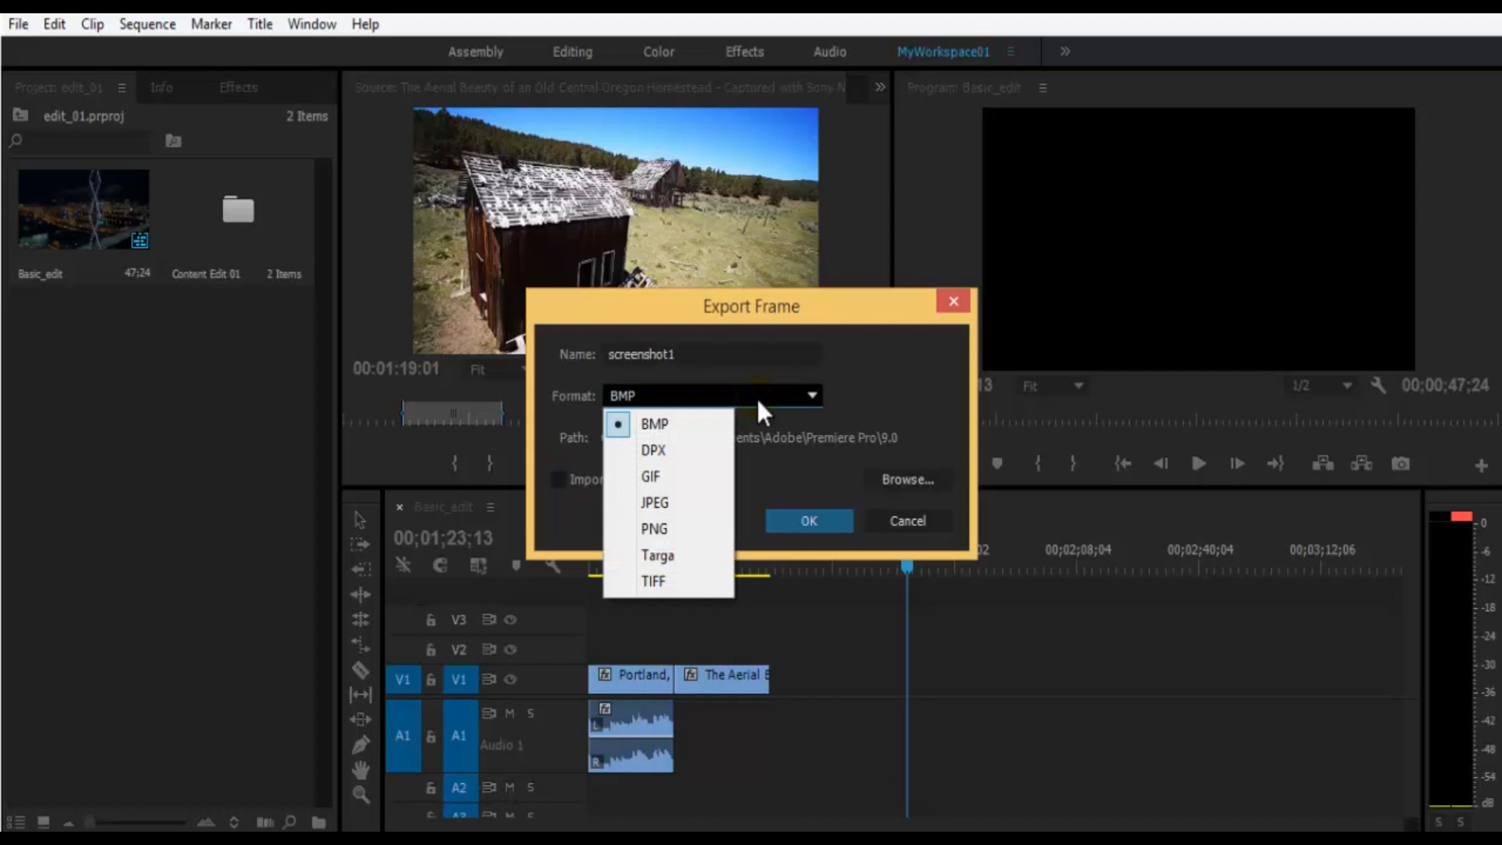
pyautogui.click(697, 504)
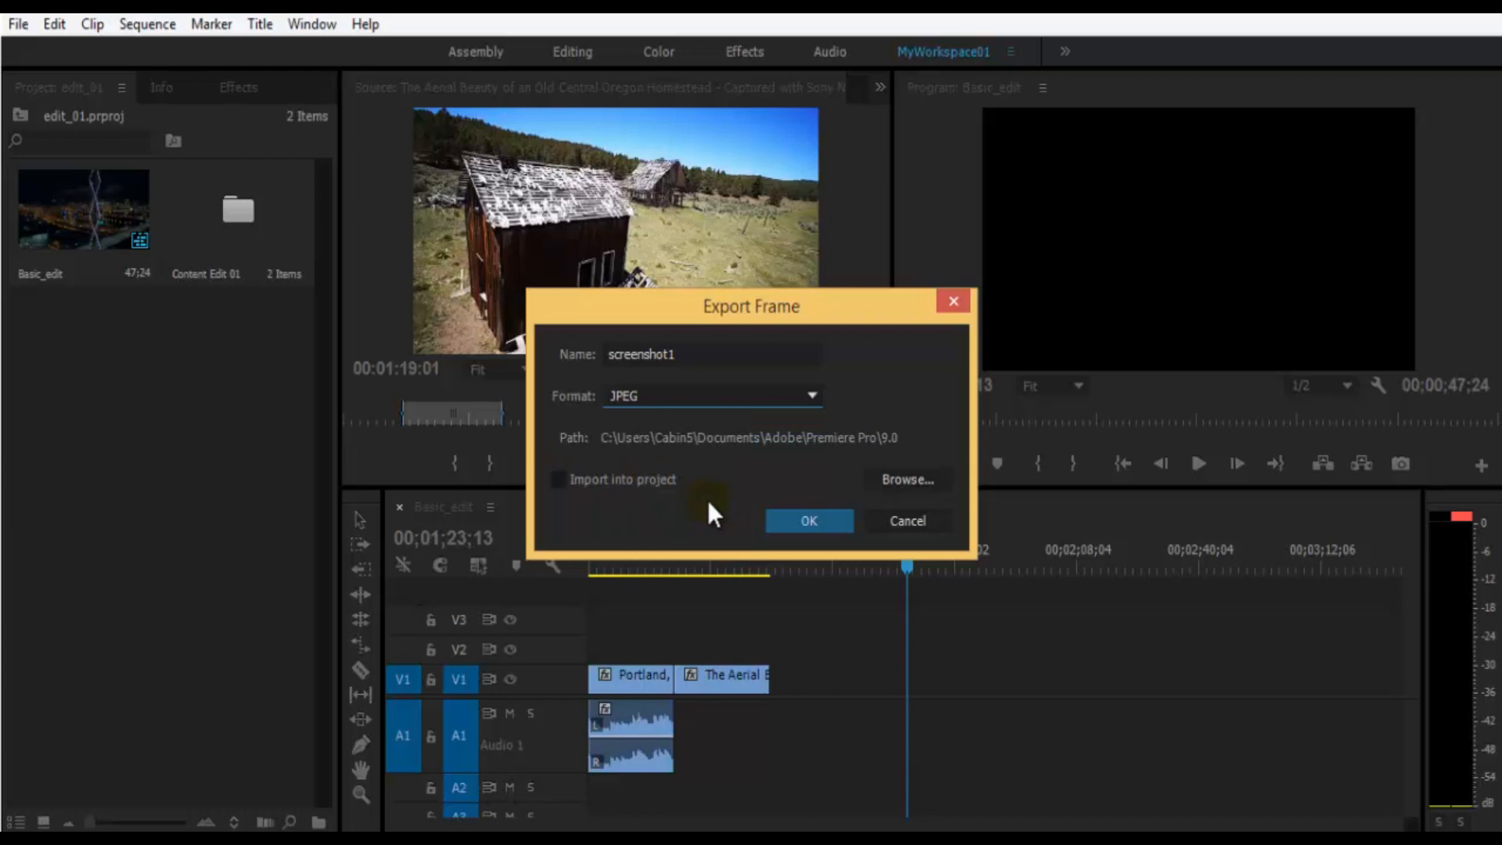
# - Create a folder named "Screenshot" inside RF VIDEOS, choose it as the export path, and export the frame
pyautogui.click(898, 480)
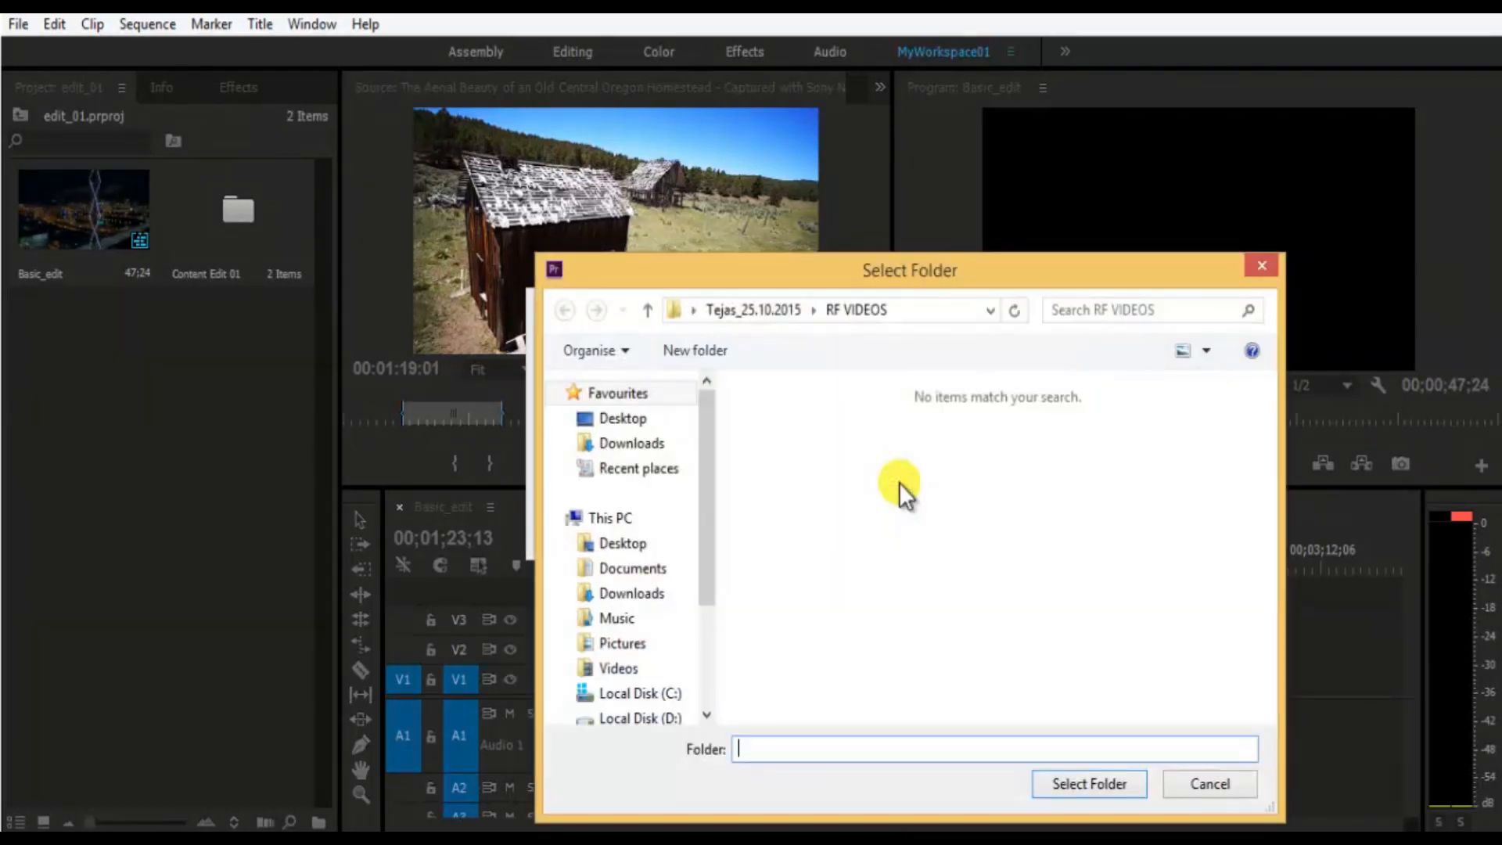
pyautogui.click(712, 356)
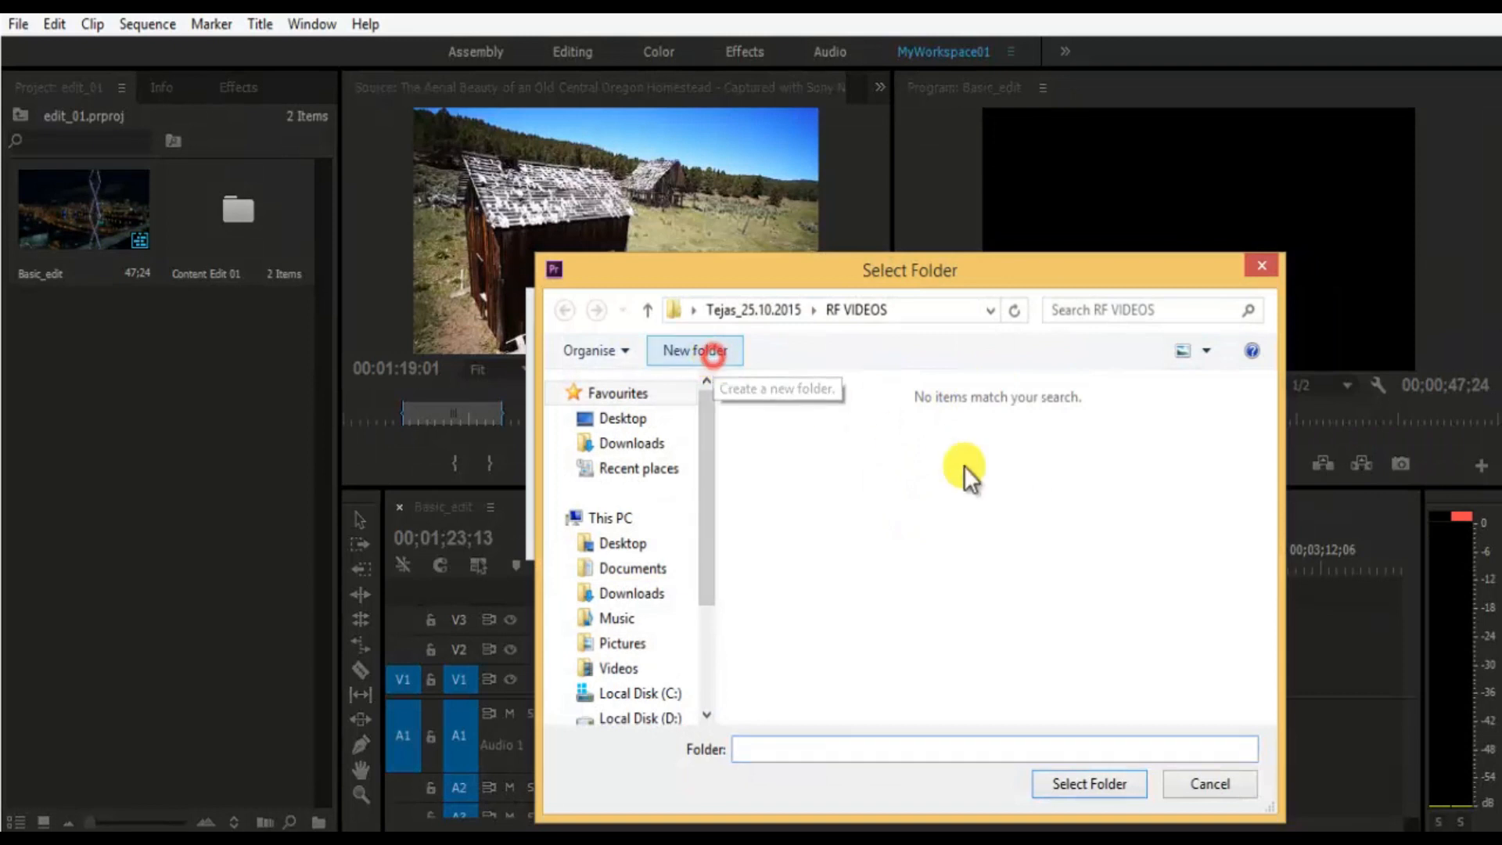
pyautogui.write('Scre')
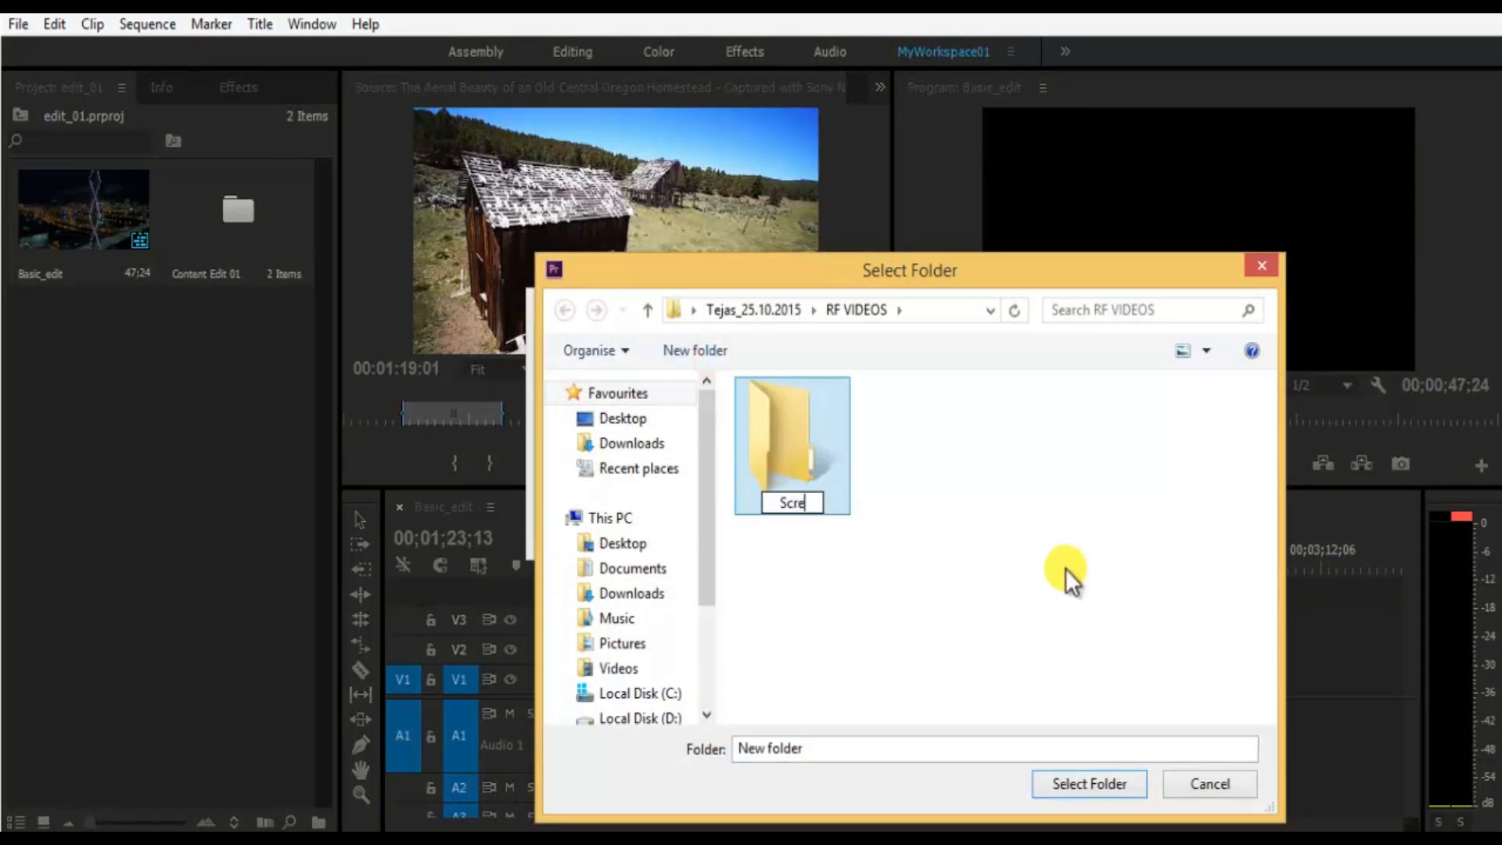
pyautogui.write('enshot')
pyautogui.click(1065, 567)
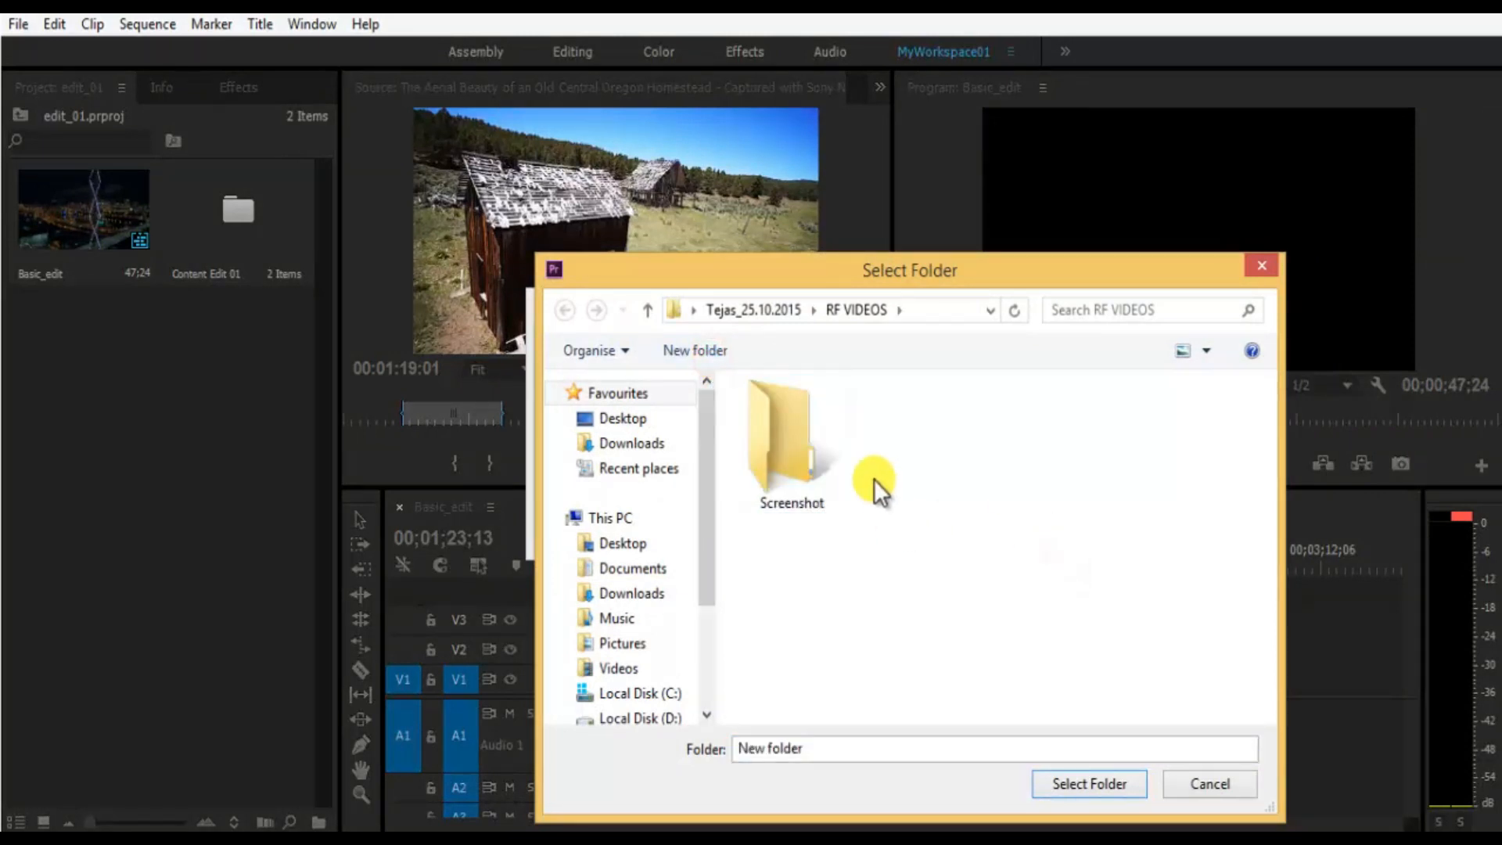
pyautogui.doubleClick(838, 460)
pyautogui.click(1091, 782)
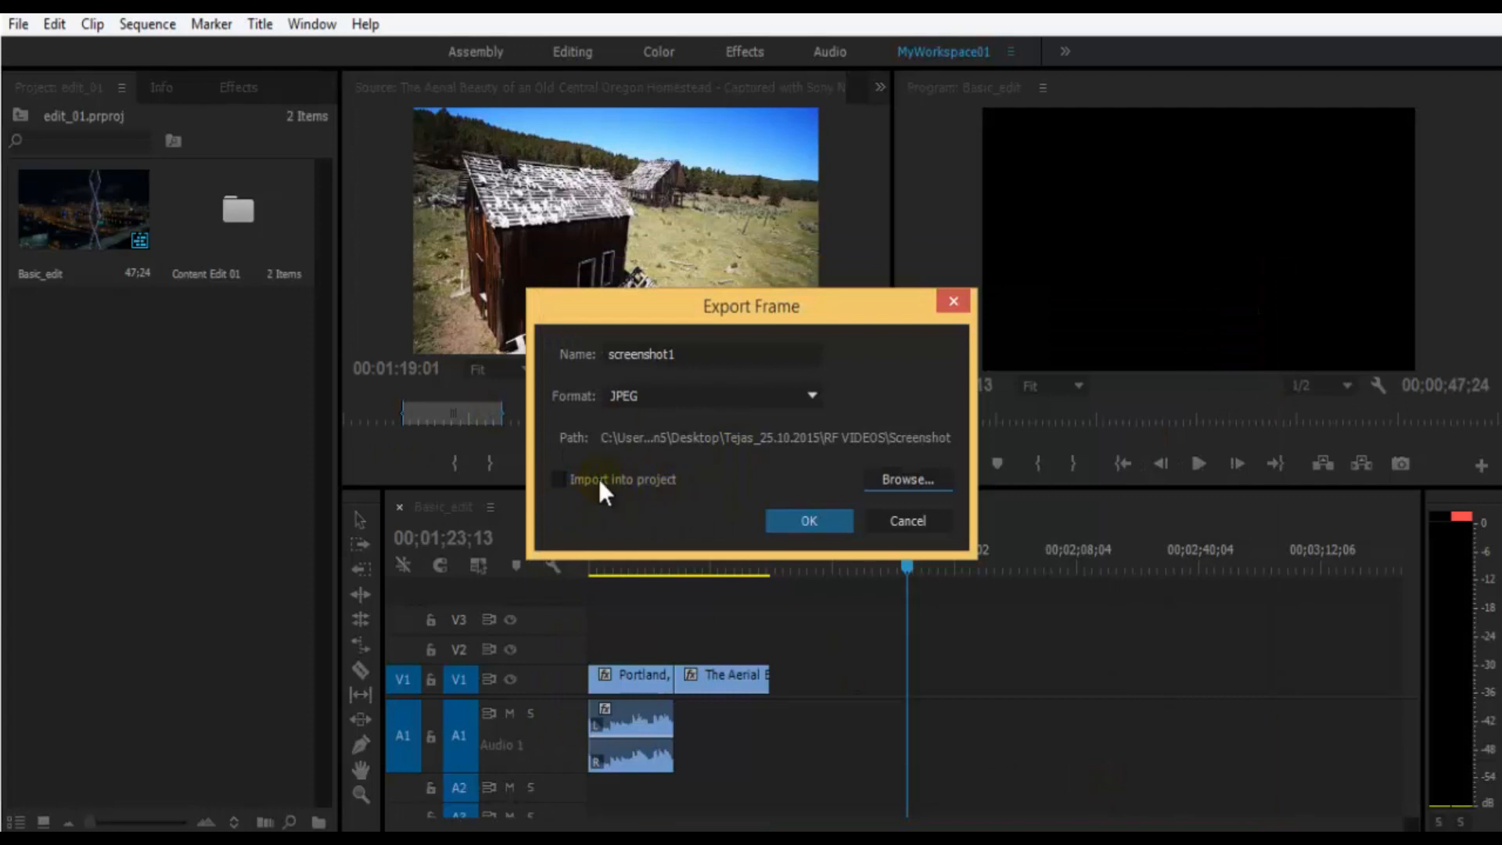
pyautogui.click(644, 469)
pyautogui.click(815, 519)
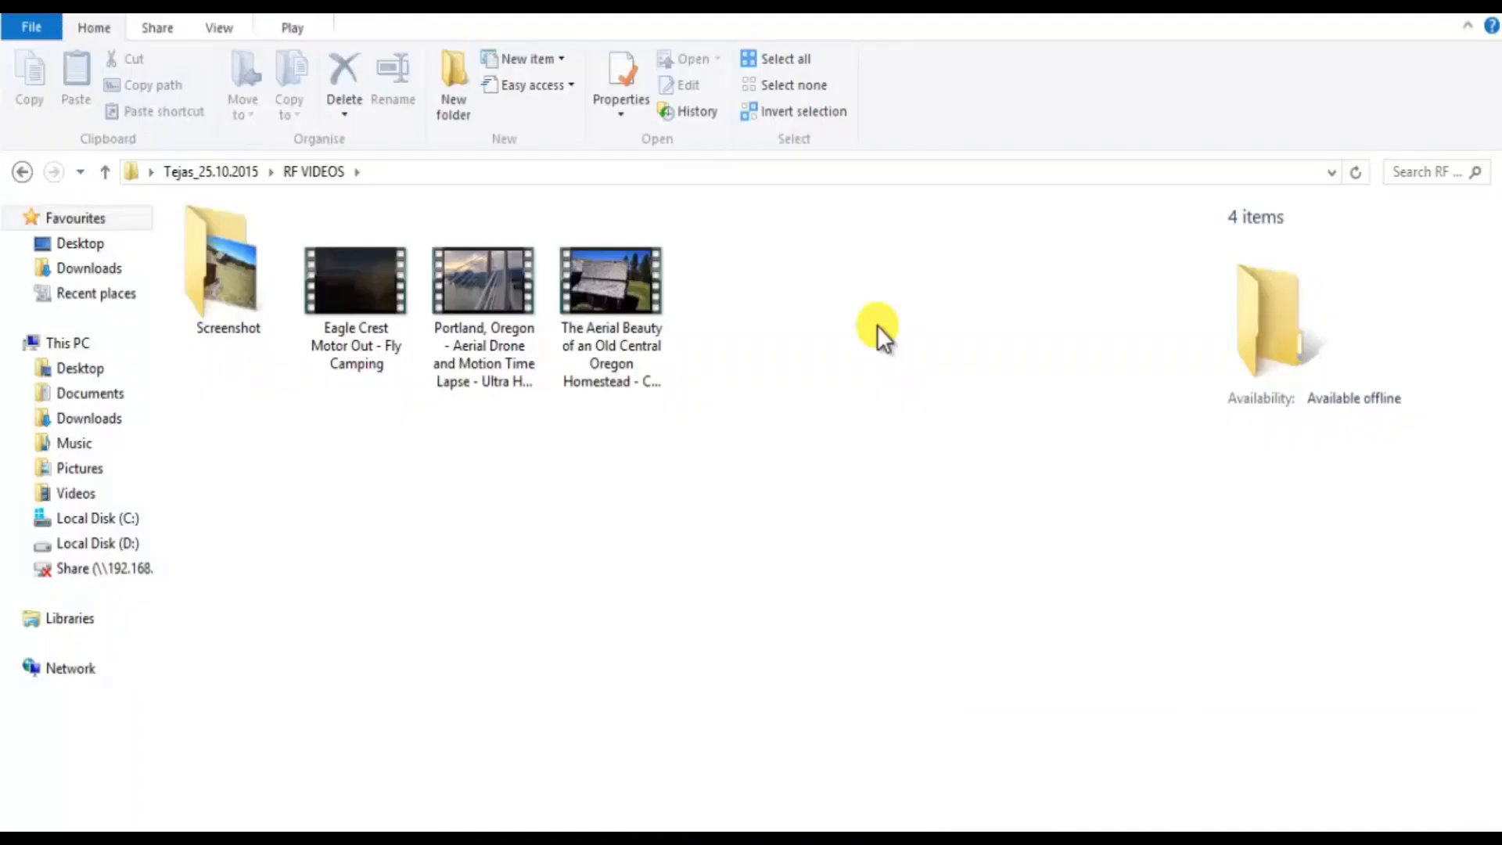
# - Open the Screenshot folder in File Explorer and view the exported screenshot1 image
pyautogui.click(239, 306)
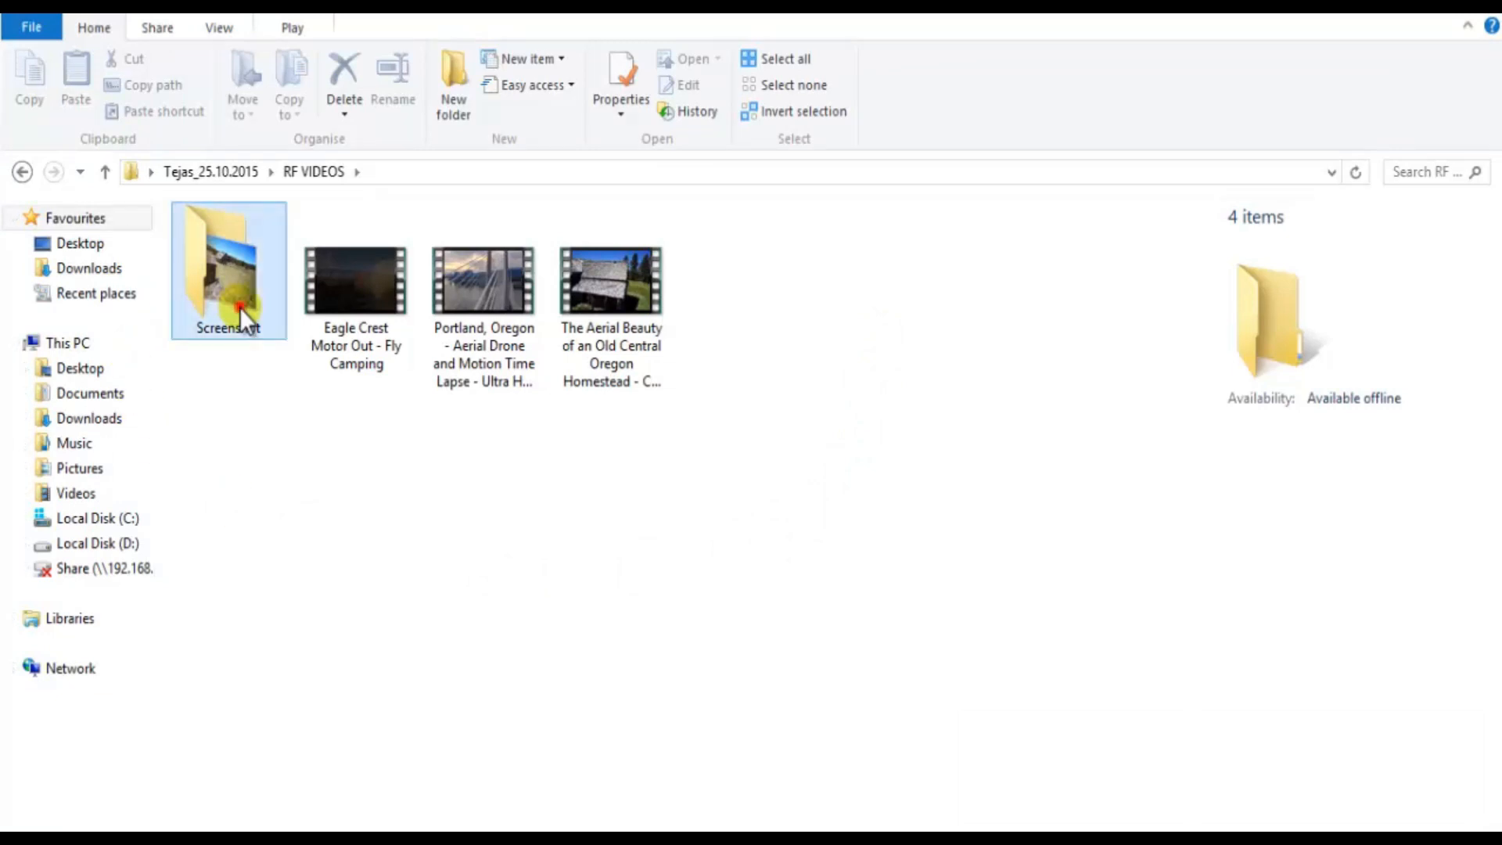
pyautogui.doubleClick(240, 306)
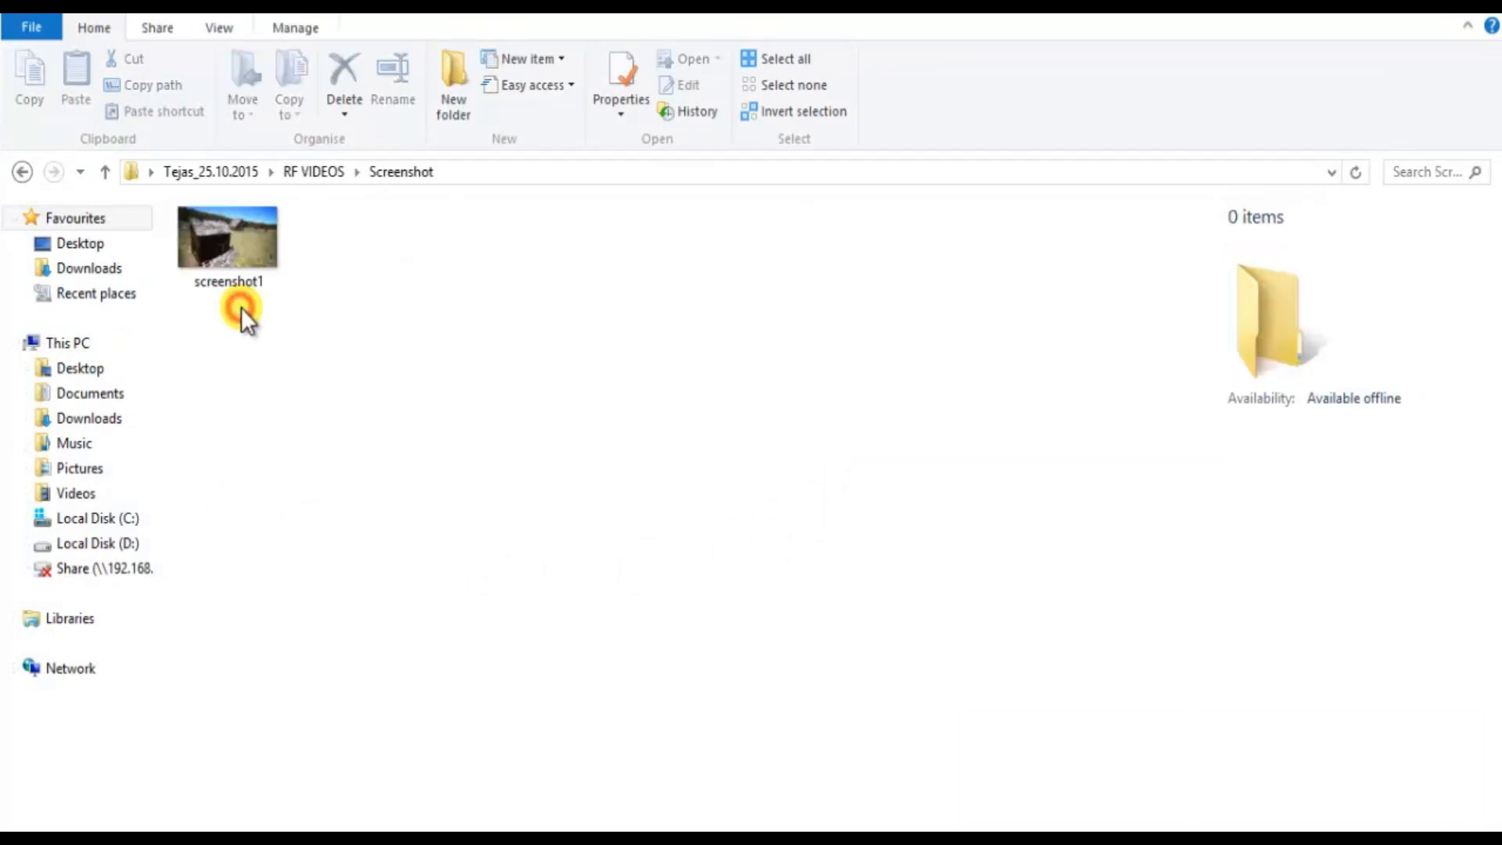
pyautogui.doubleClick(238, 258)
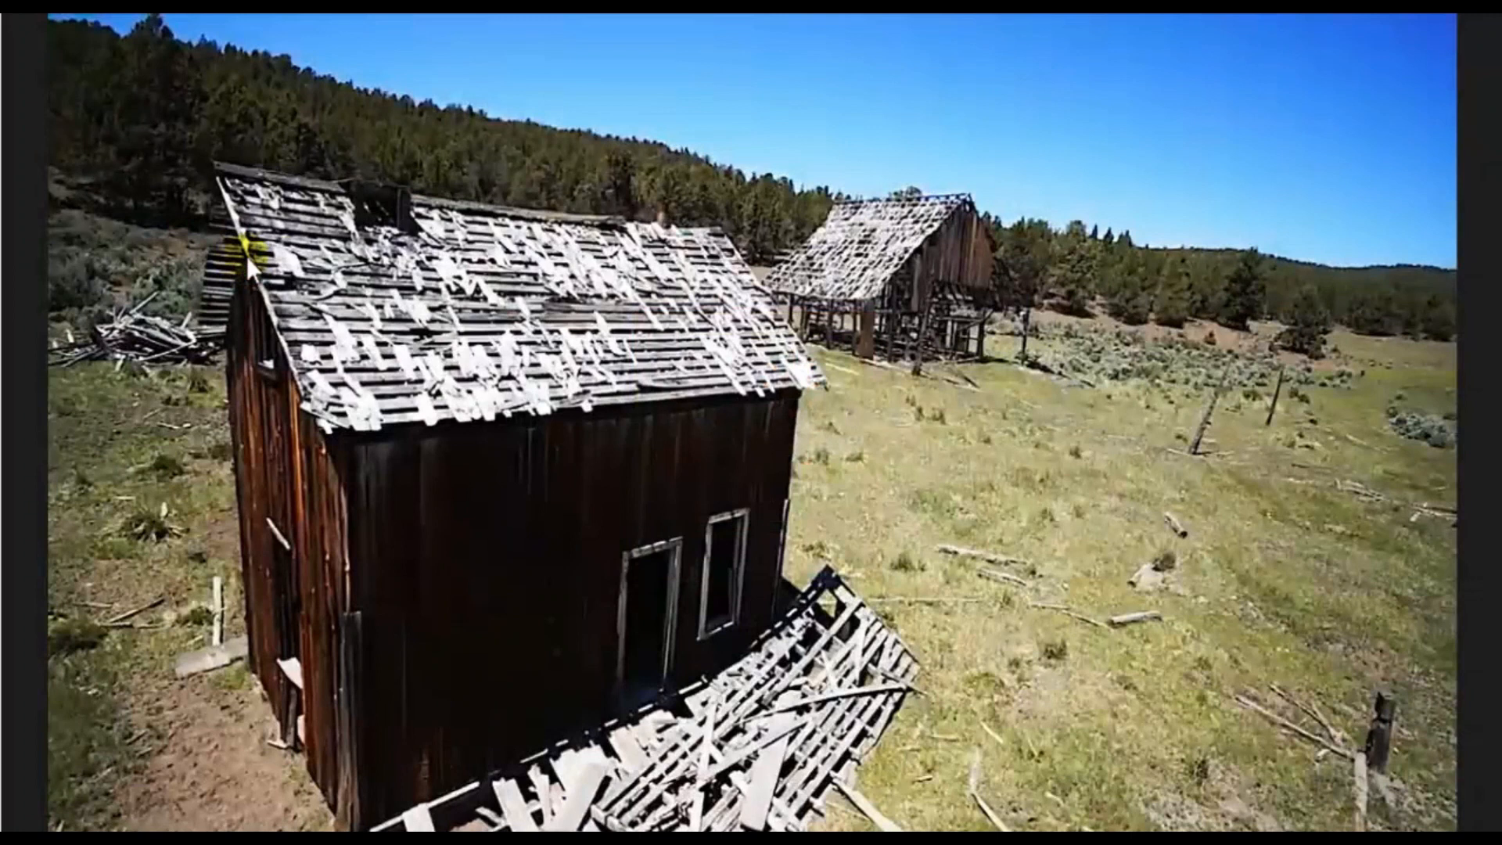